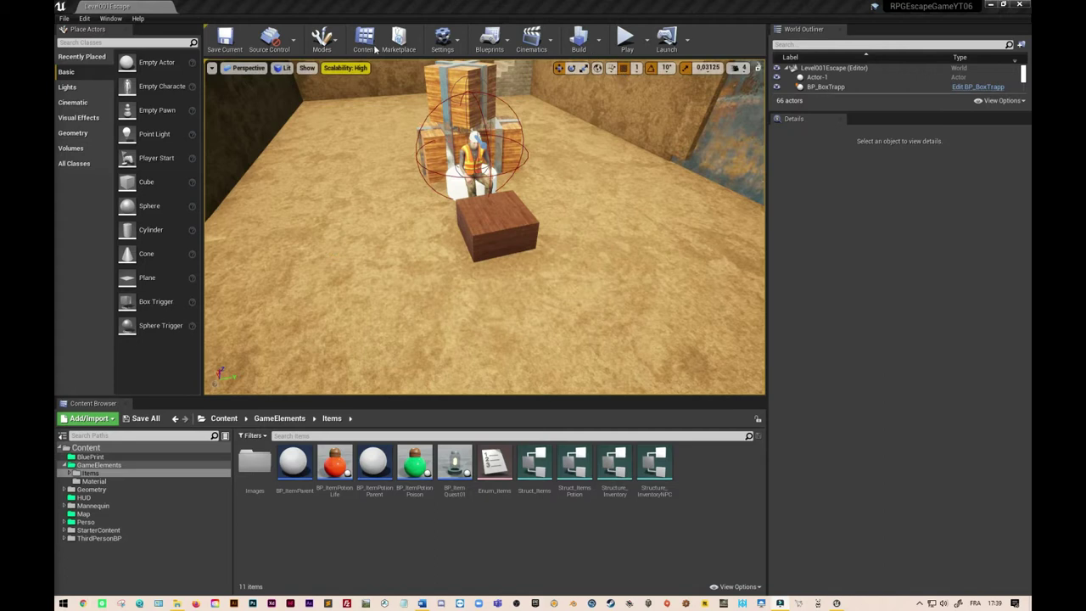
# Step: Open the HUD folder, inspect the UI_InventoryNPCnPlayer widget layout, then return to the level editor
pyautogui.click(225, 418)
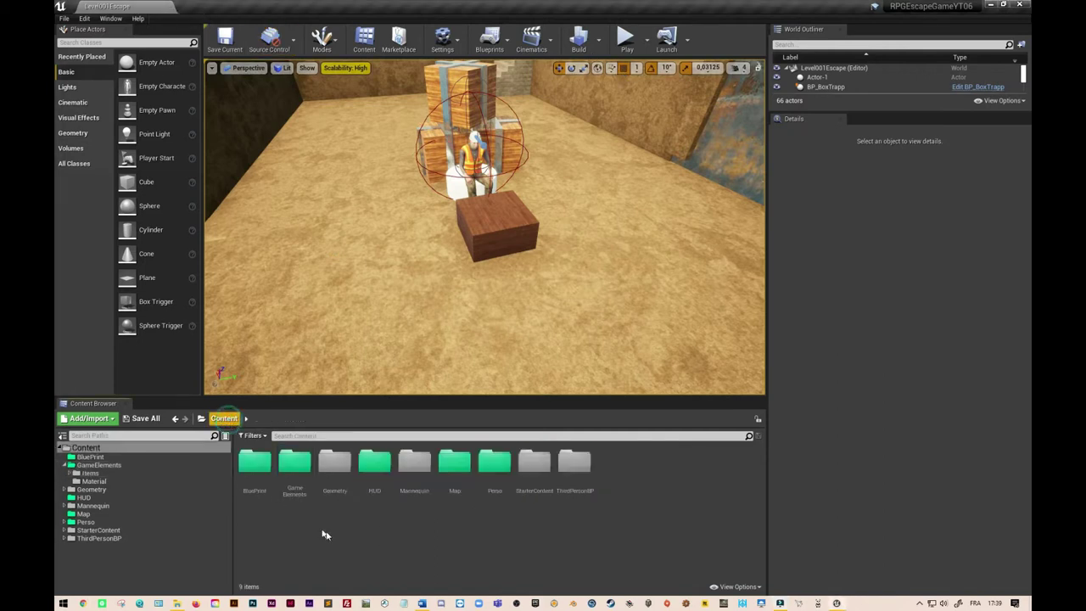
pyautogui.doubleClick(381, 473)
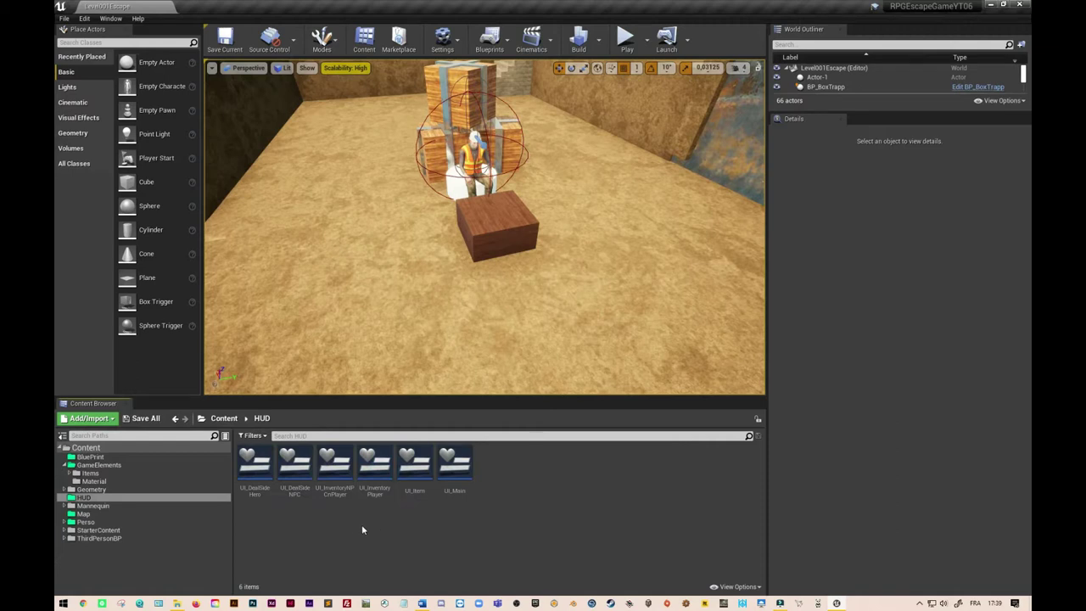
pyautogui.doubleClick(335, 471)
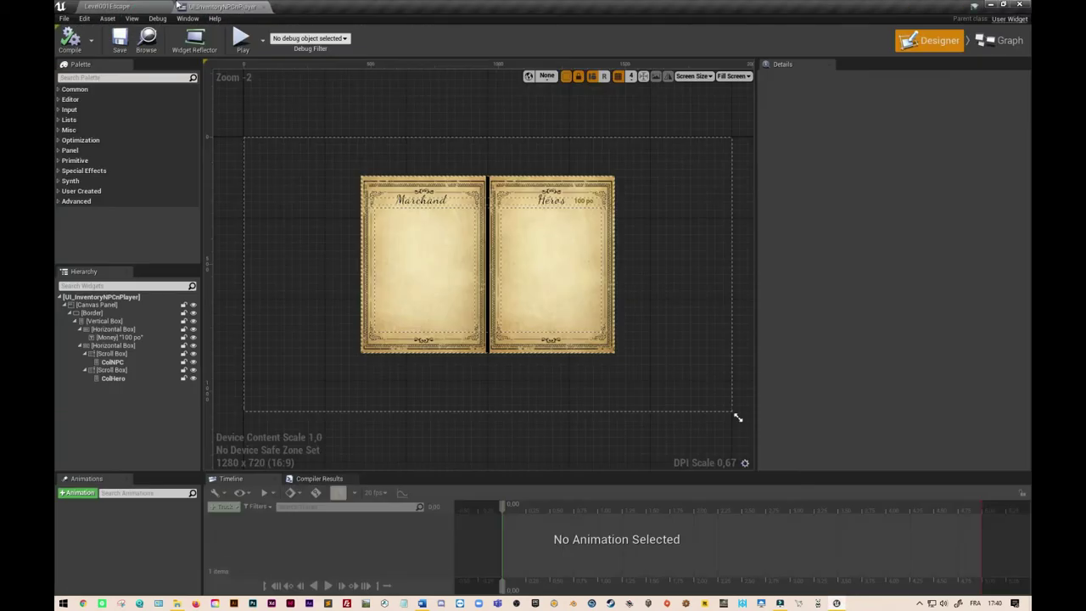
pyautogui.hotkey('alt', 'Tab')
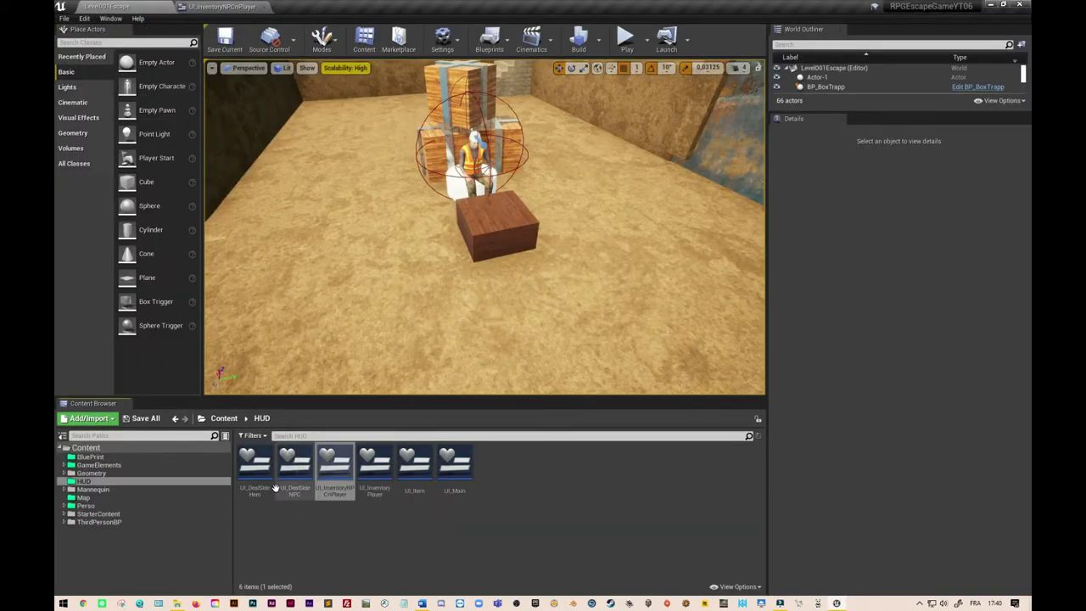
# Step: Open UI_DealSideHero and add a Button from the Palette search to its hierarchy
pyautogui.doubleClick(255, 467)
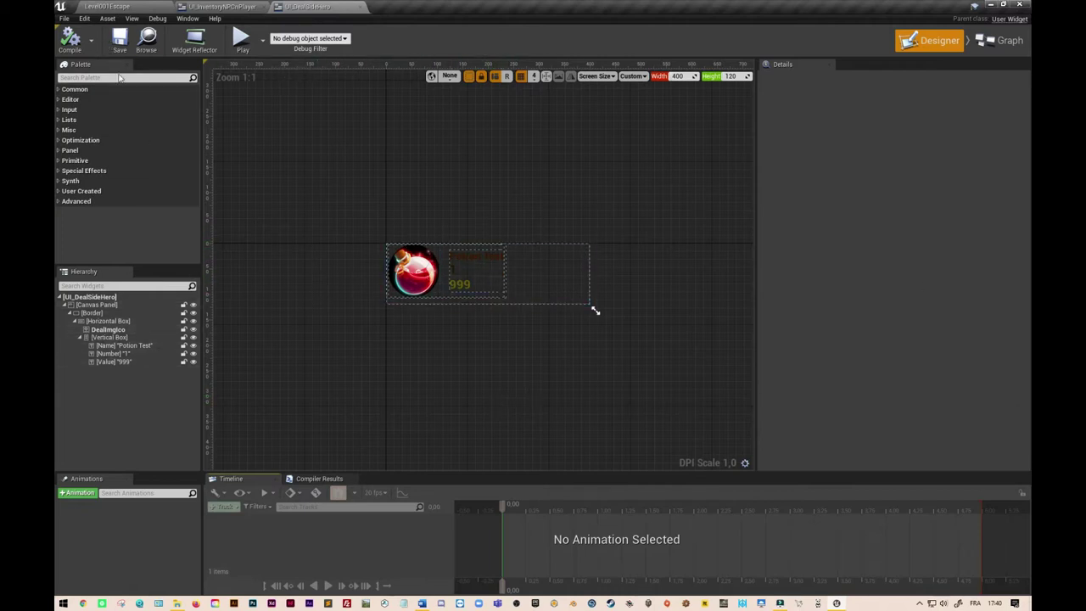
pyautogui.write('button')
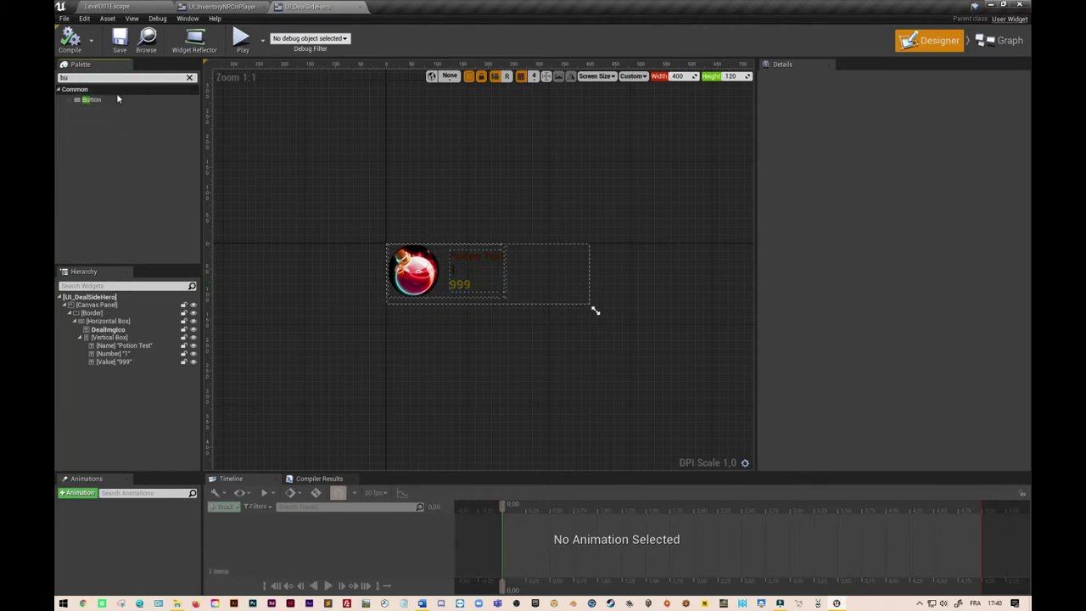
pyautogui.moveTo(91, 99)
pyautogui.mouseDown()
pyautogui.moveTo(93, 323)
pyautogui.moveTo(105, 382)
pyautogui.mouseUp()
# Step: Anchor the button to full stretch with right/bottom offsets 0 and background alpha 0
pyautogui.click(118, 374)
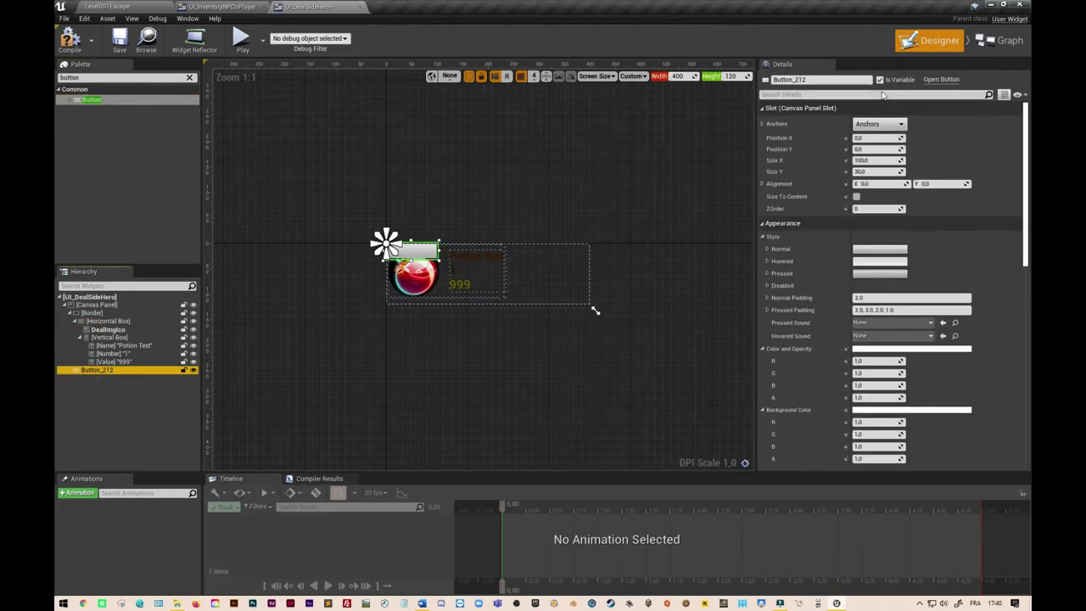
pyautogui.click(902, 125)
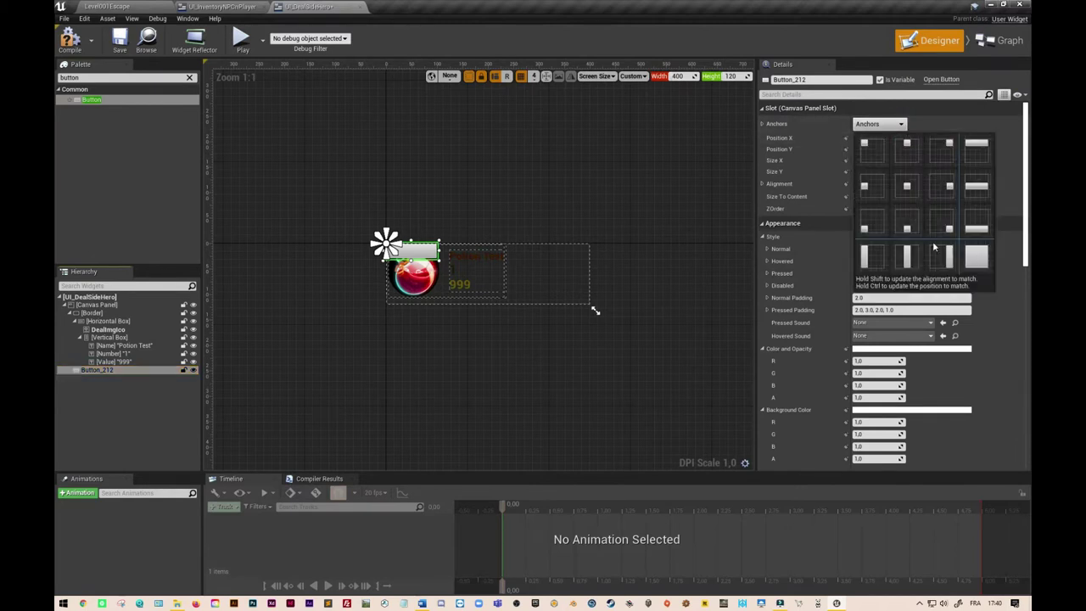
pyautogui.click(977, 257)
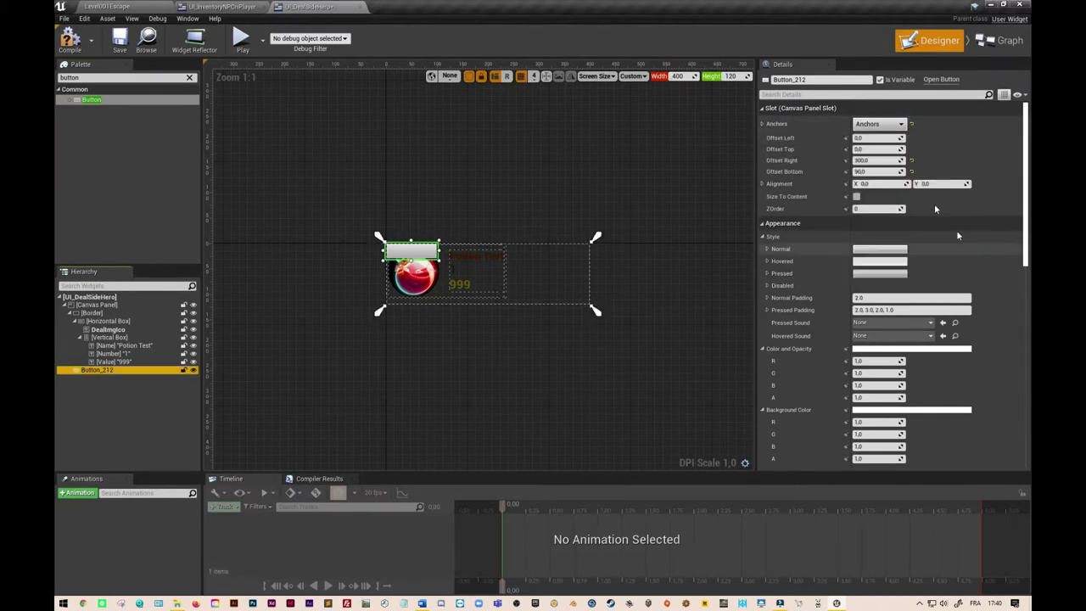
pyautogui.click(865, 160)
pyautogui.press('Tab')
pyautogui.write('0')
pyautogui.press('Return')
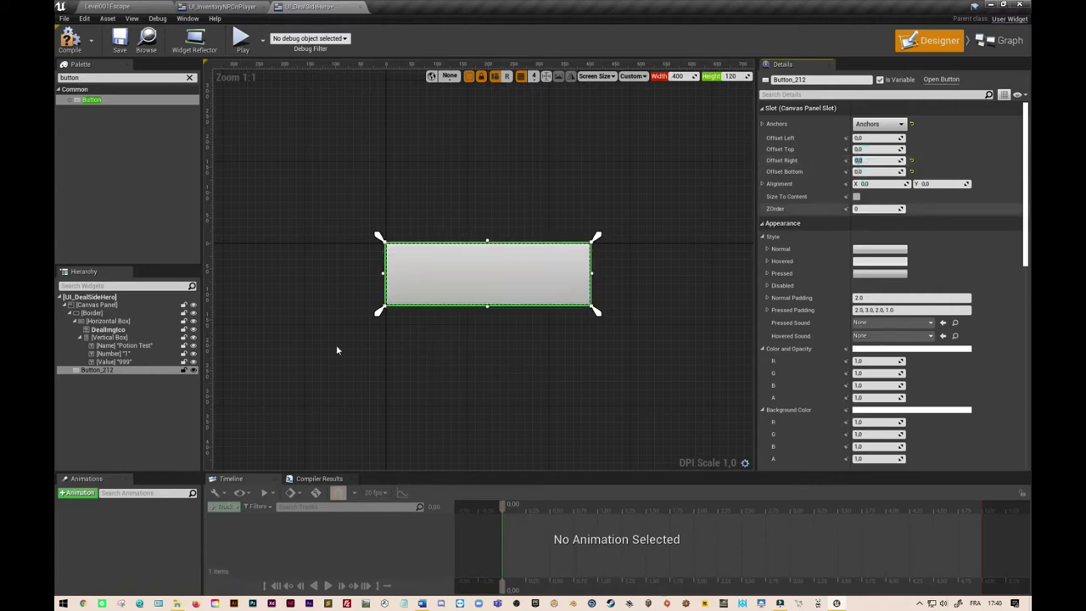
pyautogui.scroll(-1, 838, 421)
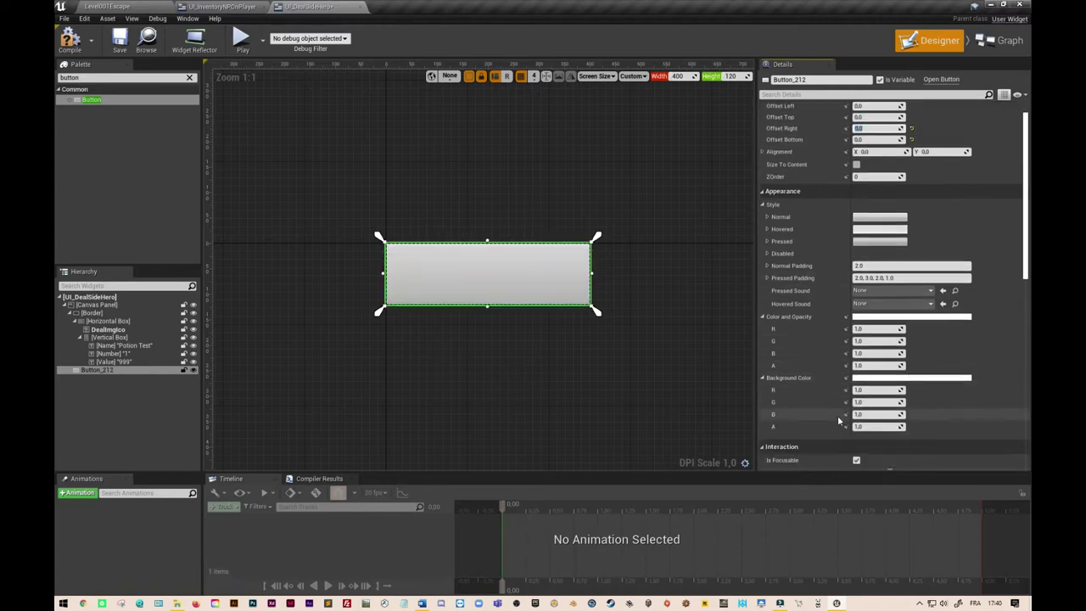
pyautogui.scroll(-1, 838, 420)
pyautogui.click(860, 410)
pyautogui.write('0')
pyautogui.click(865, 397)
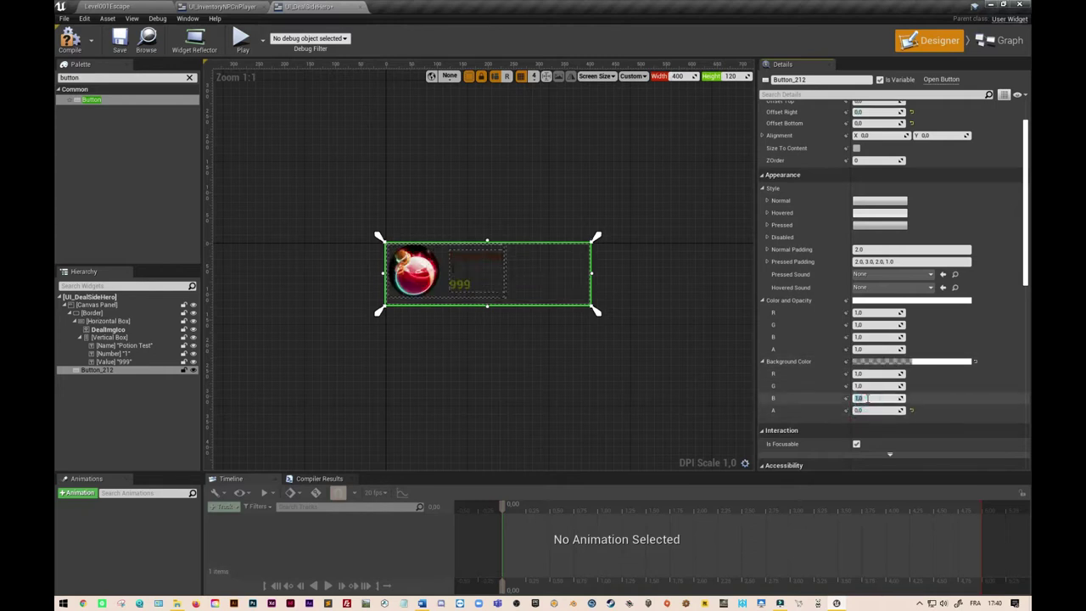
# Step: Rename the button to BtnSell
pyautogui.click(99, 371)
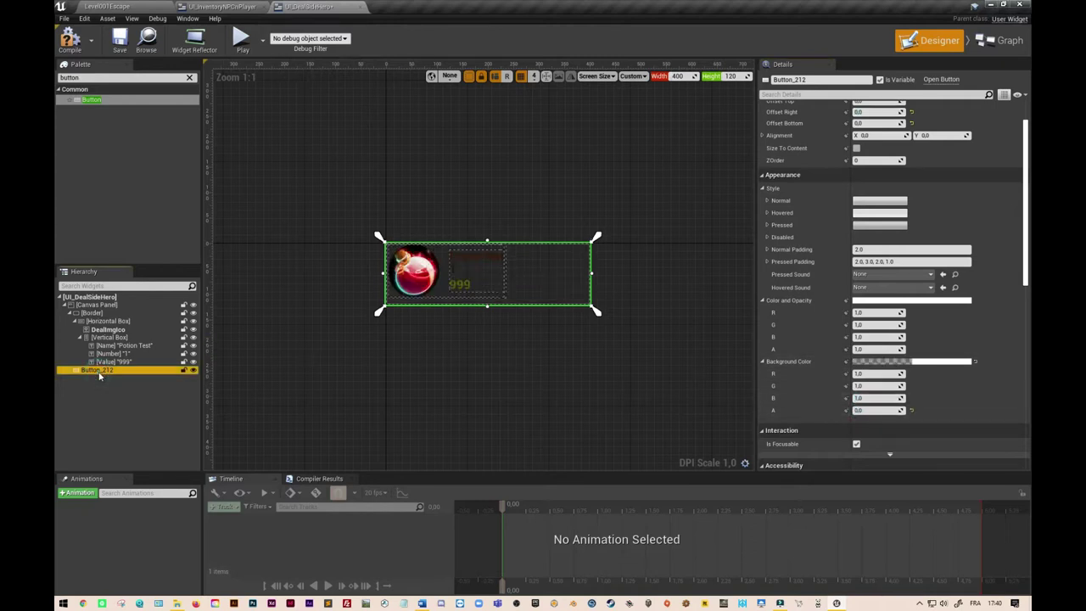
pyautogui.click(99, 373)
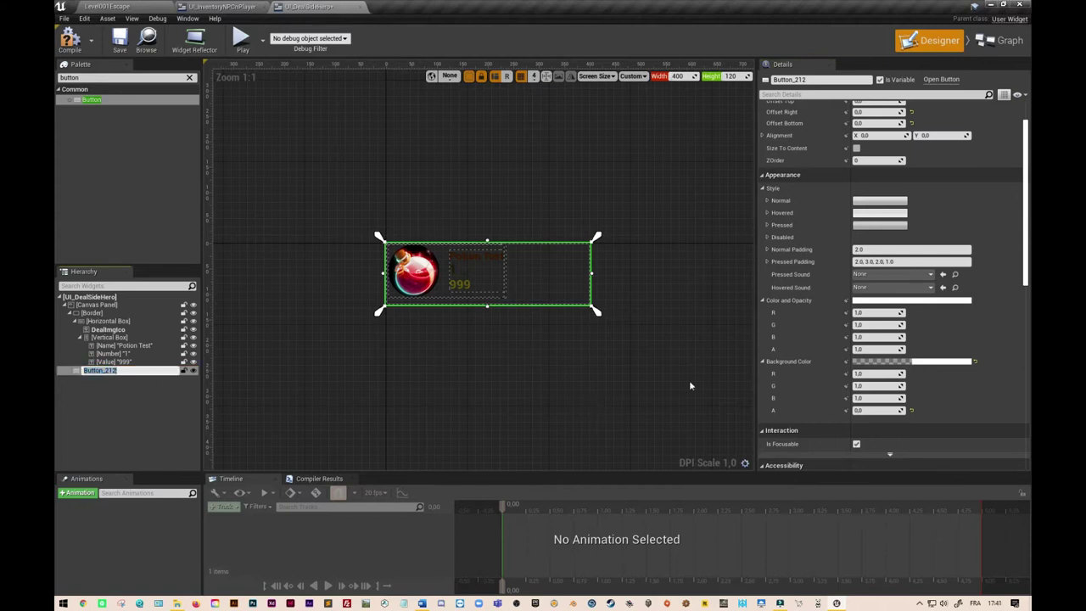
pyautogui.write('BtnSell')
pyautogui.click(188, 389)
# Step: Add an On Clicked event for BtnSell from its Details panel
pyautogui.click(94, 370)
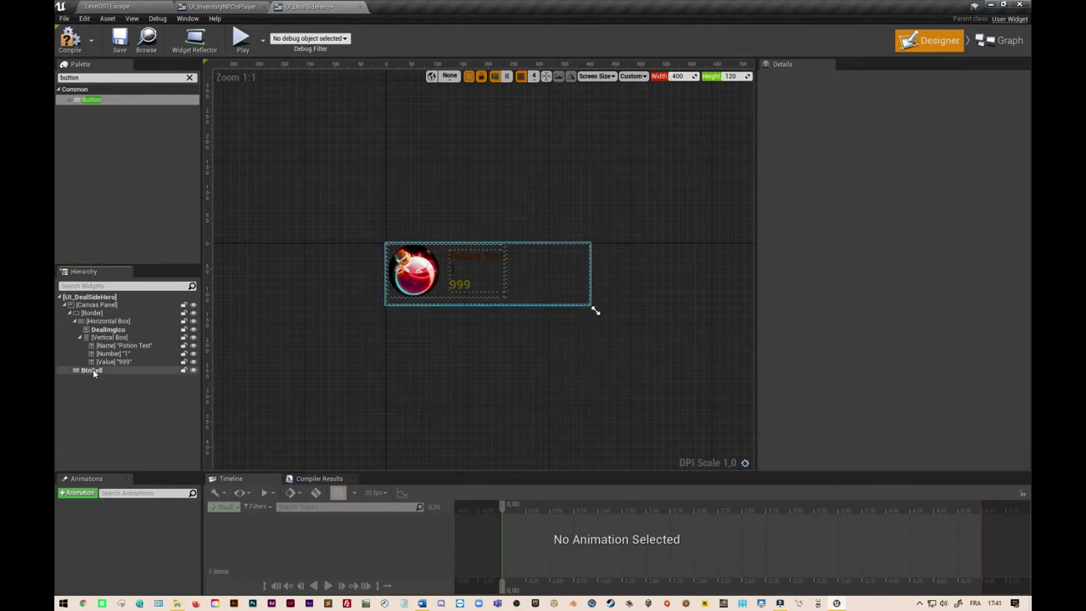
pyautogui.scroll(-1, 931, 384)
pyautogui.scroll(-3, 932, 384)
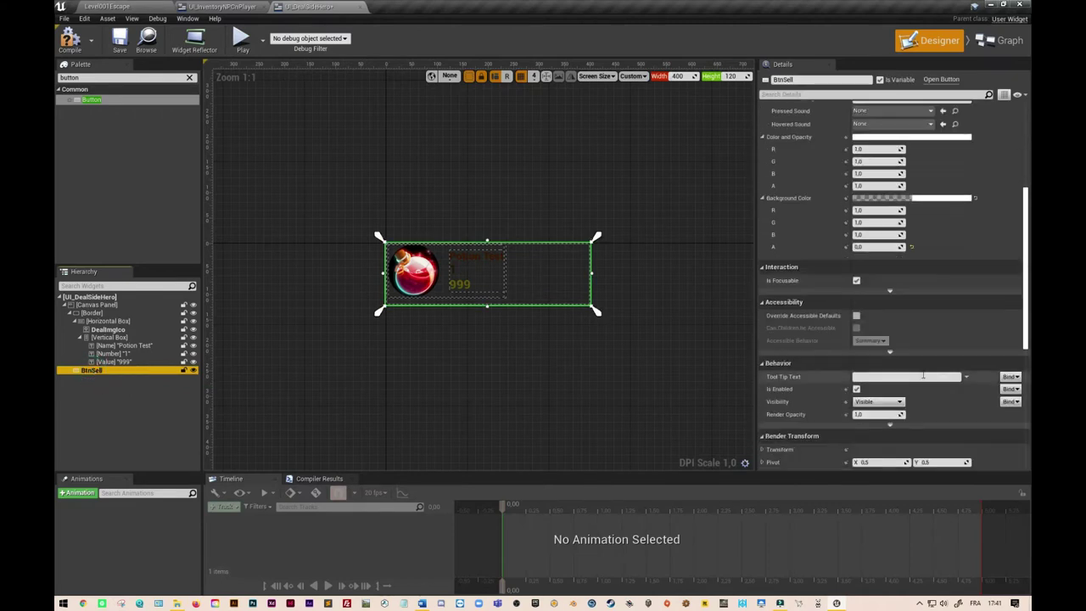
pyautogui.scroll(-3, 931, 384)
pyautogui.scroll(-5, 931, 384)
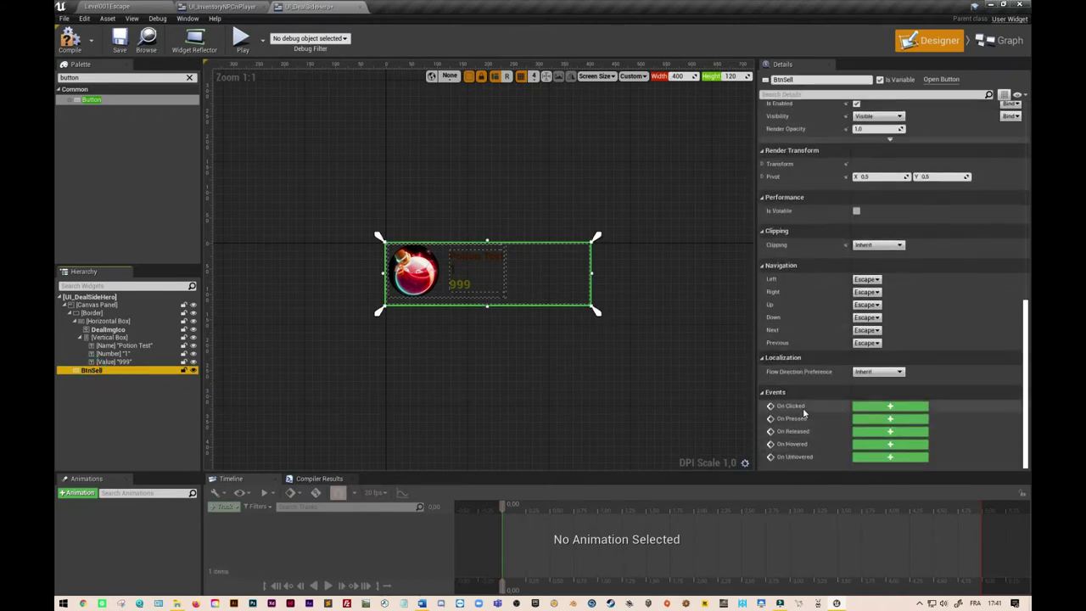
pyautogui.click(898, 412)
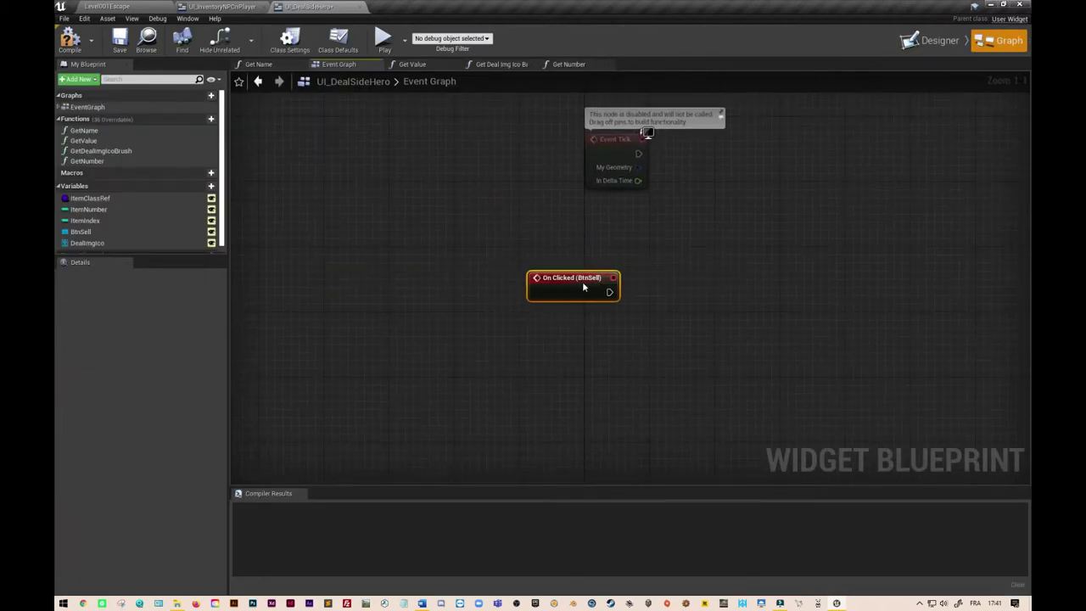
# Step: Delete Event Tick and Event Pre Construct, and move Event Construct near On Clicked (BtnSell)
pyautogui.moveTo(744, 238); pyautogui.dragTo(611, 336, button='right')
pyautogui.moveTo(383, 194); pyautogui.dragTo(606, 286)
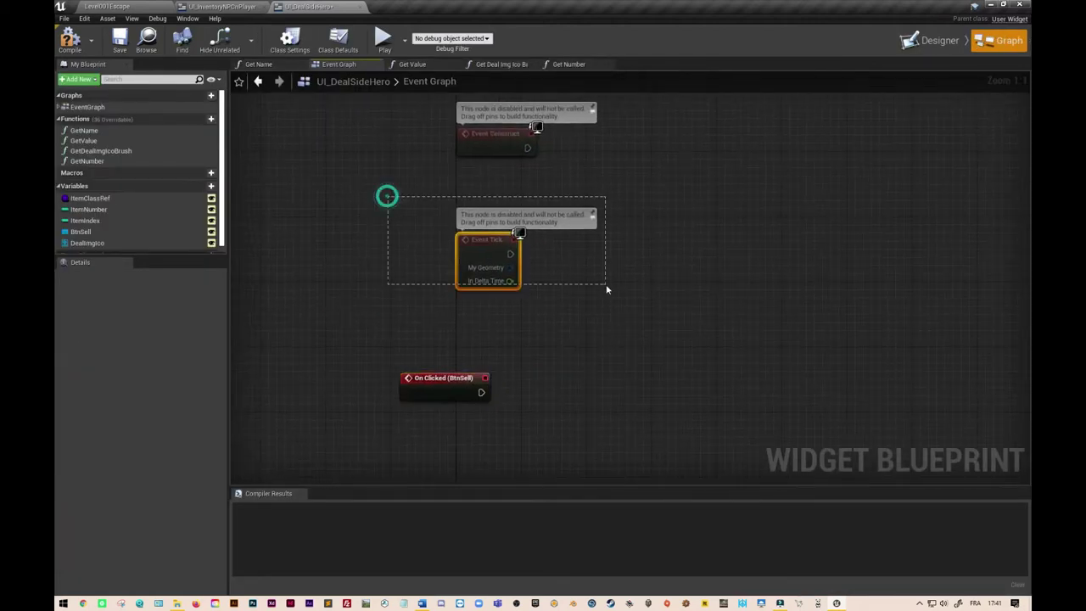
pyautogui.press('Delete')
pyautogui.moveTo(606, 291); pyautogui.dragTo(658, 379, button='right')
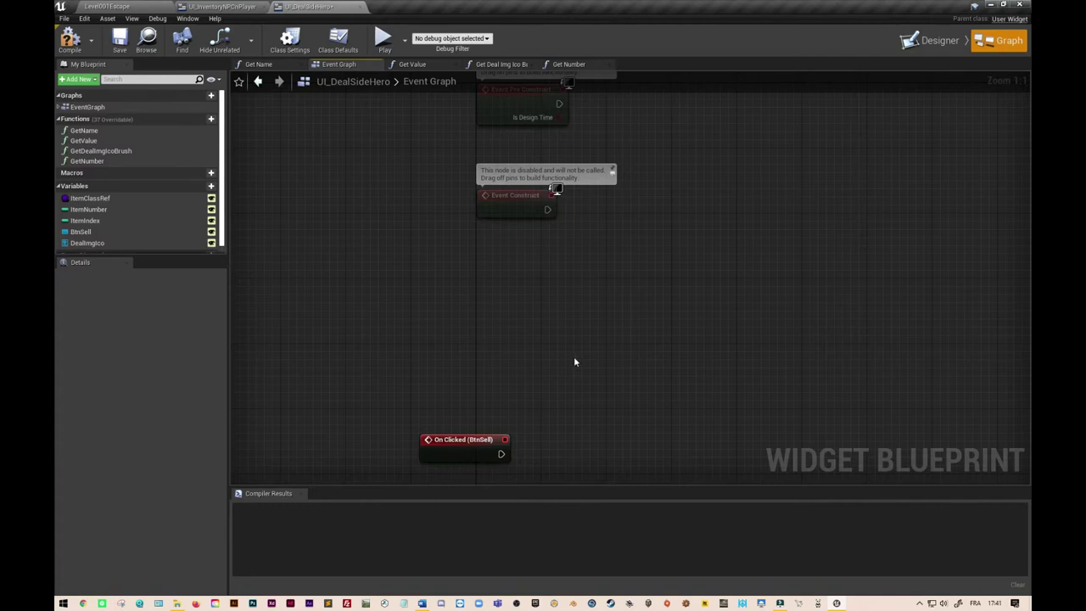
pyautogui.moveTo(710, 303); pyautogui.dragTo(719, 328, button='right')
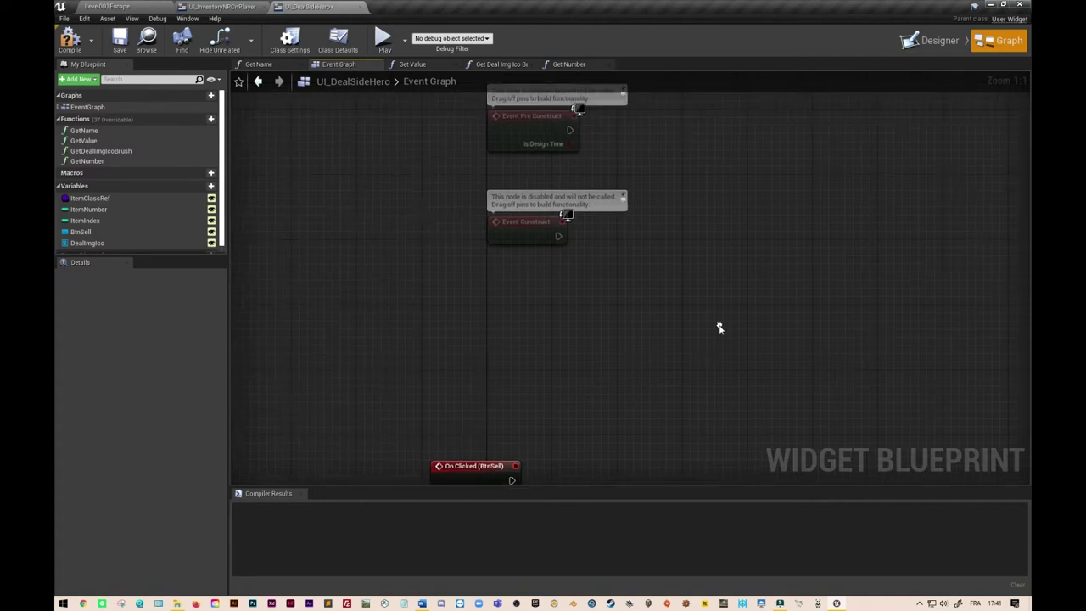
pyautogui.moveTo(364, 136); pyautogui.dragTo(668, 169)
pyautogui.press('Delete')
pyautogui.moveTo(523, 235)
pyautogui.mouseDown()
pyautogui.moveTo(465, 364)
pyautogui.moveTo(465, 349)
pyautogui.mouseUp()
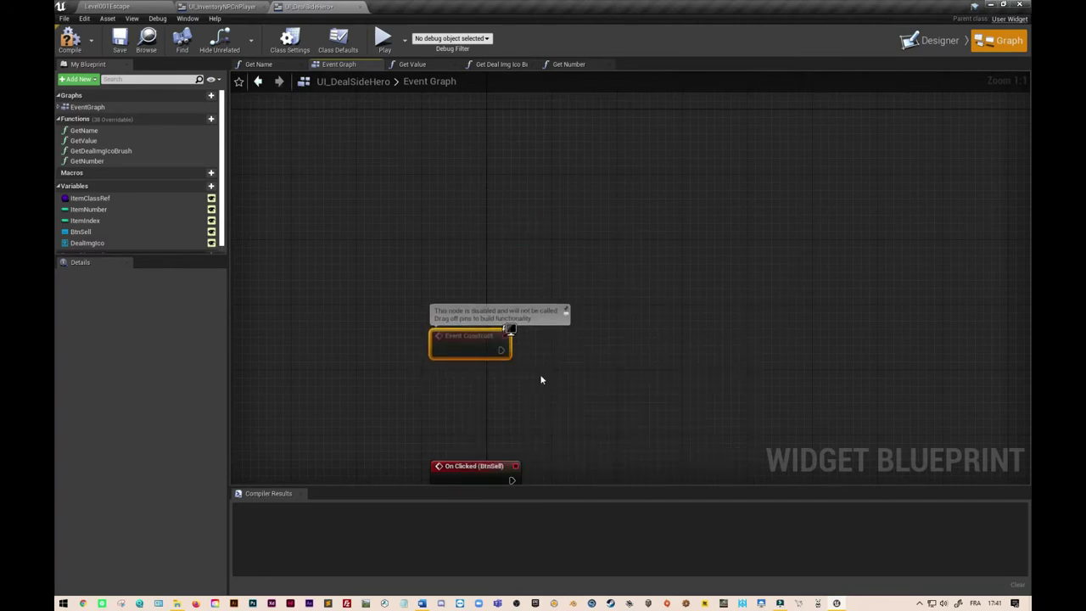
pyautogui.moveTo(501, 349); pyautogui.dragTo(554, 357)
# Step: Add a Cast To BP_Hero node after Event Construct
pyautogui.write('cat')
pyautogui.press('BackSpace')
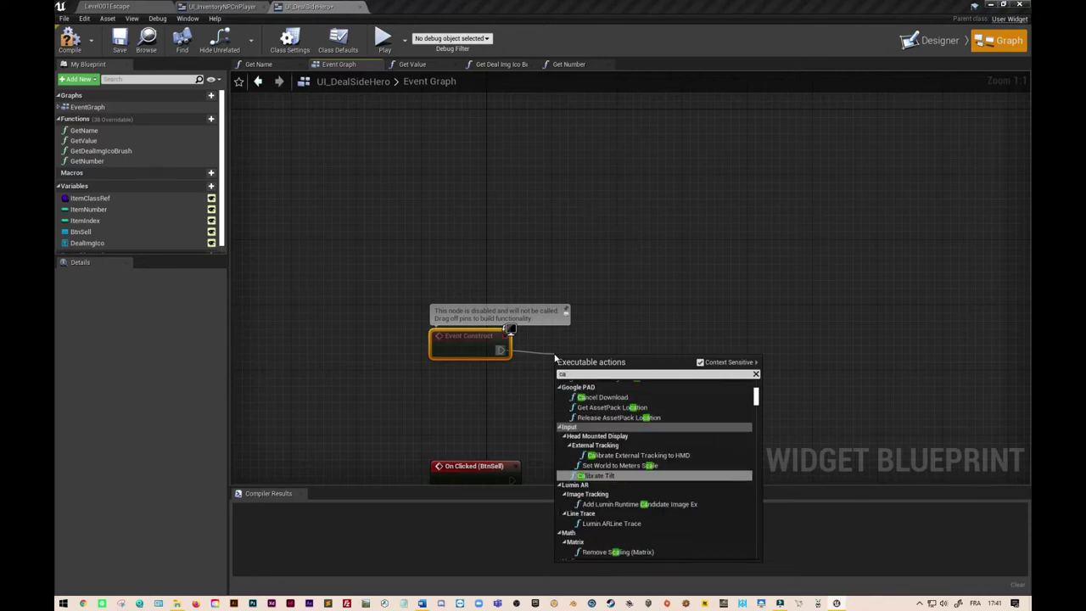
pyautogui.write('st to bp')
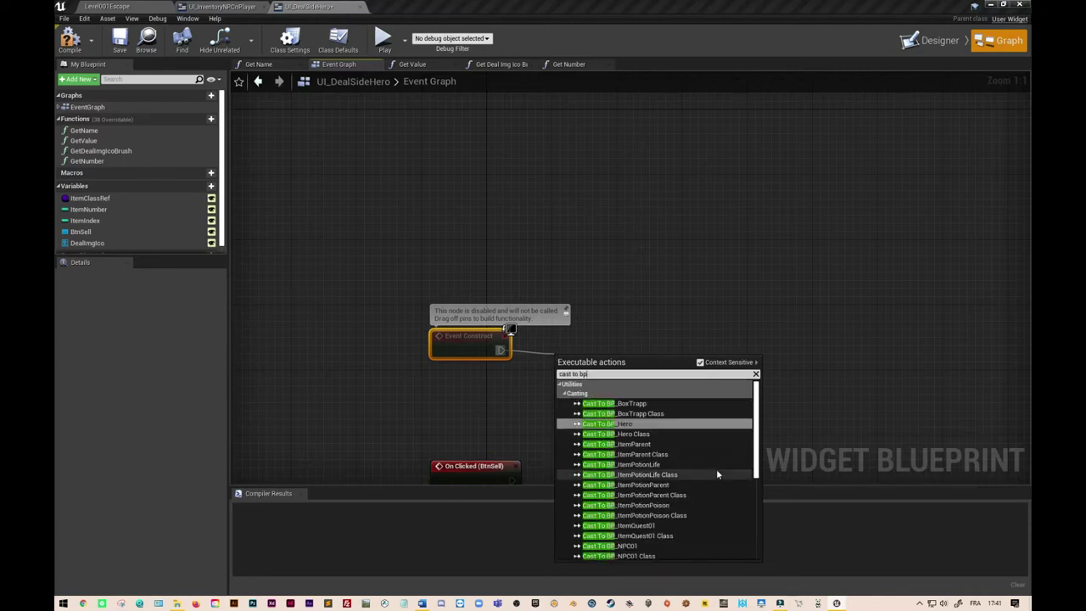
pyautogui.click(650, 424)
pyautogui.moveTo(607, 359); pyautogui.dragTo(608, 335)
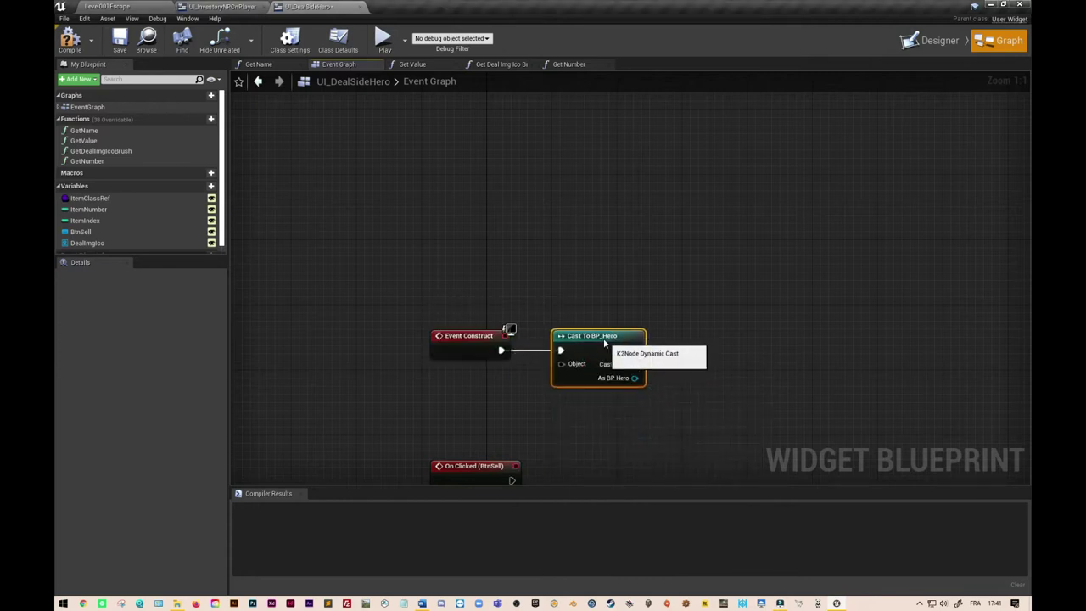
# Step: Feed Get Player Character into the cast's Object input
pyautogui.moveTo(560, 363); pyautogui.dragTo(513, 391)
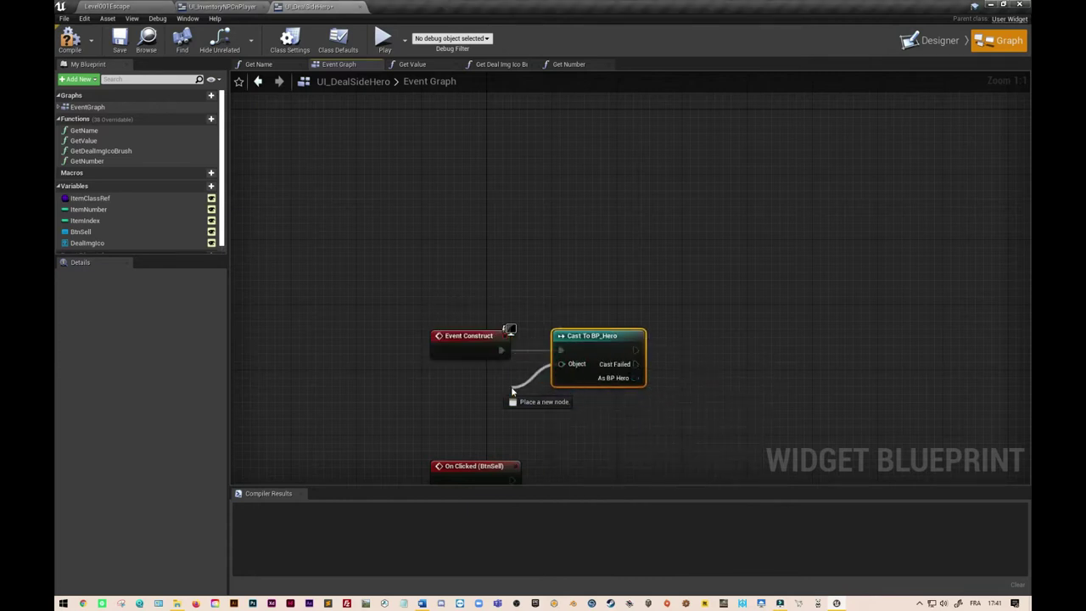
pyautogui.write('get player charact')
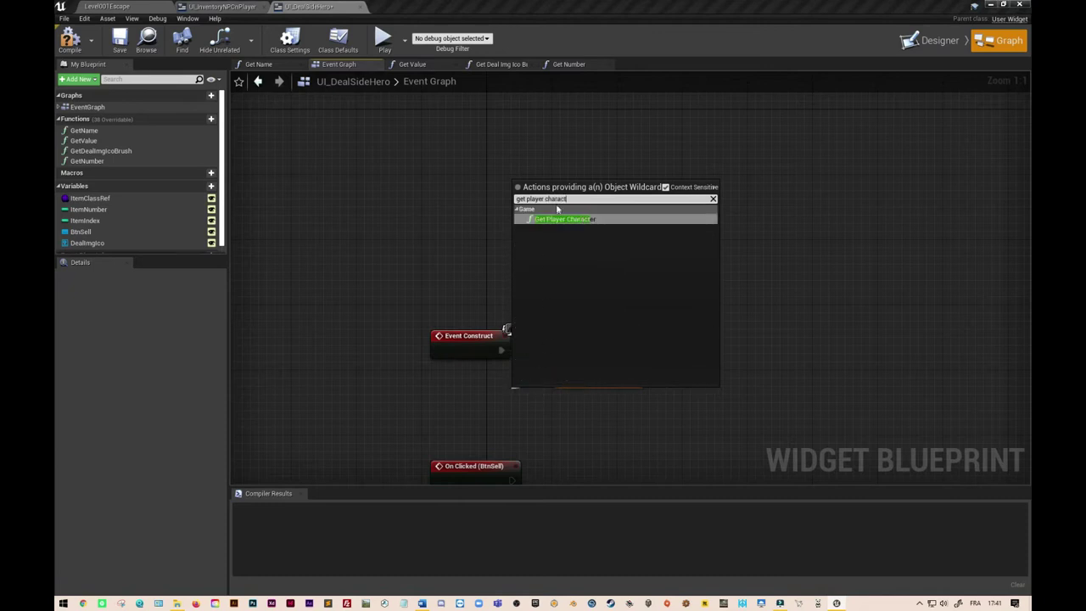
pyautogui.click(567, 218)
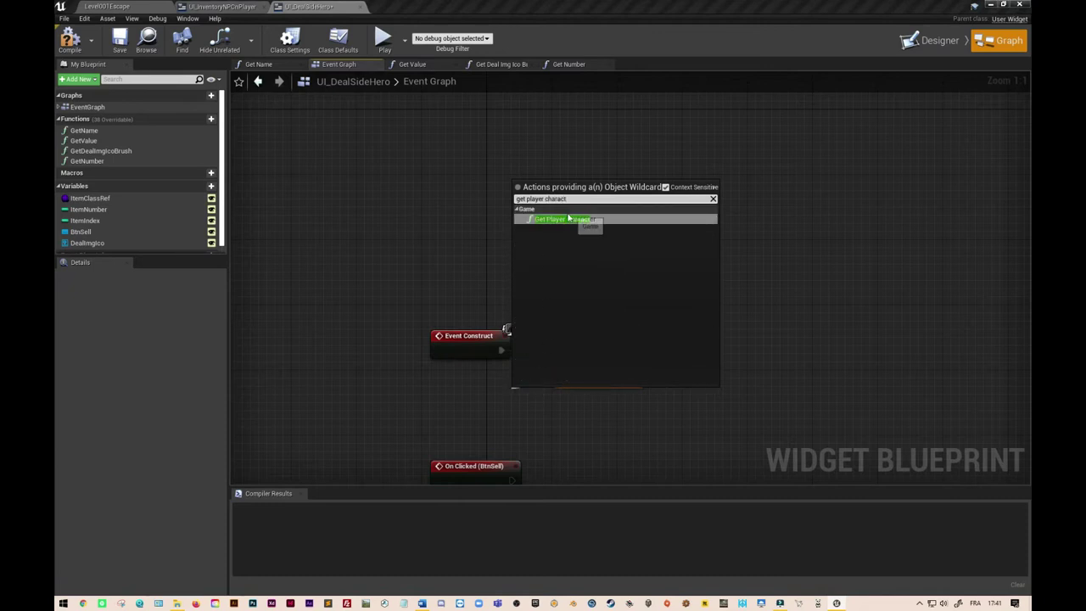
pyautogui.moveTo(545, 395); pyautogui.dragTo(423, 378)
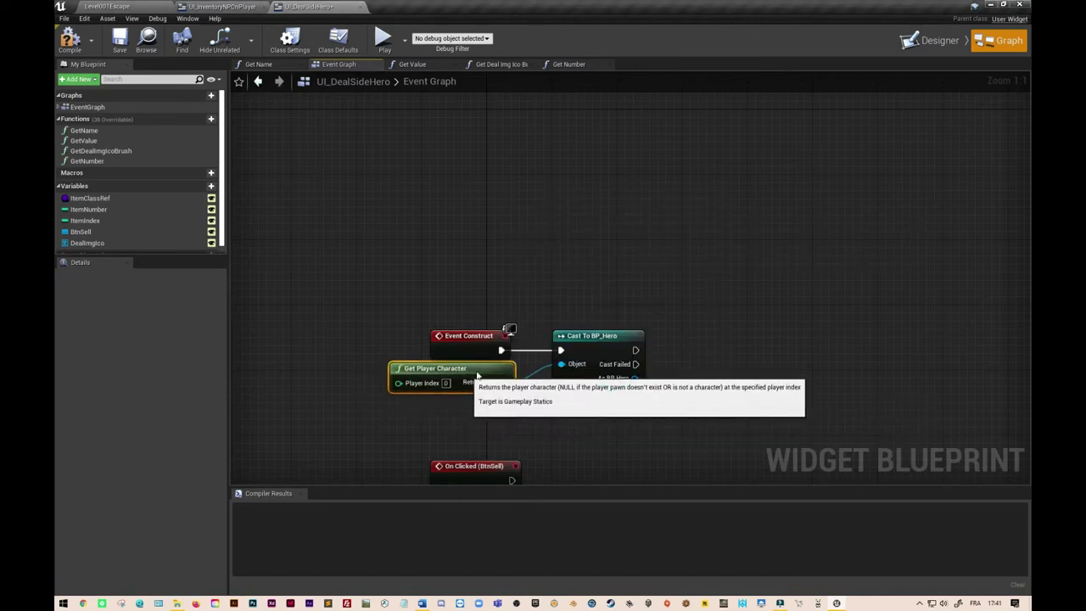
pyautogui.moveTo(661, 358); pyautogui.dragTo(538, 331, button='right')
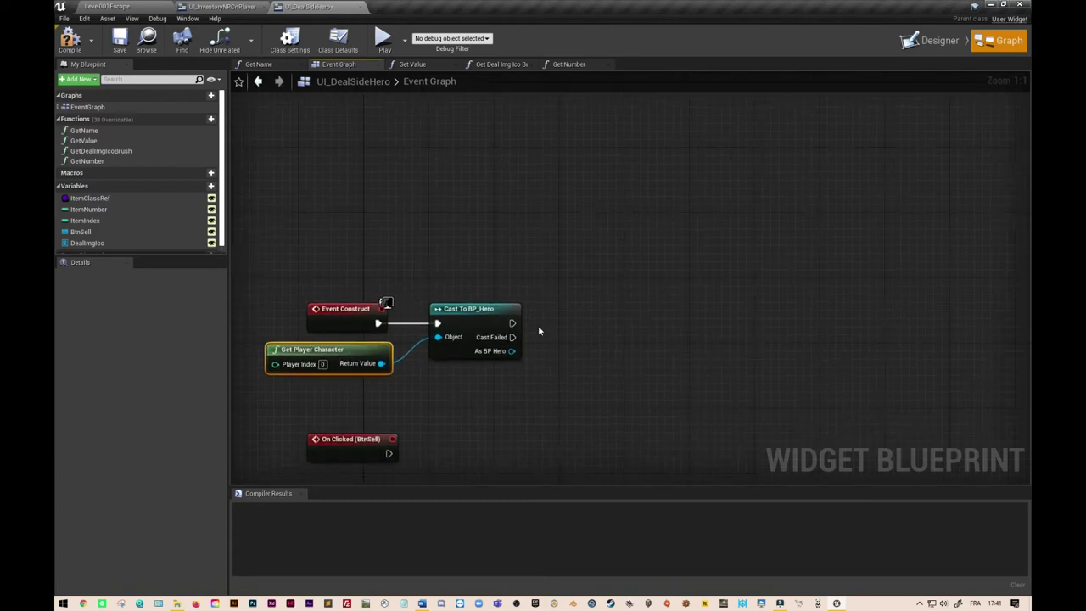
# Step: Promote the cast's As BP Hero output to a new variable named HeroRef
pyautogui.rightClick(512, 350)
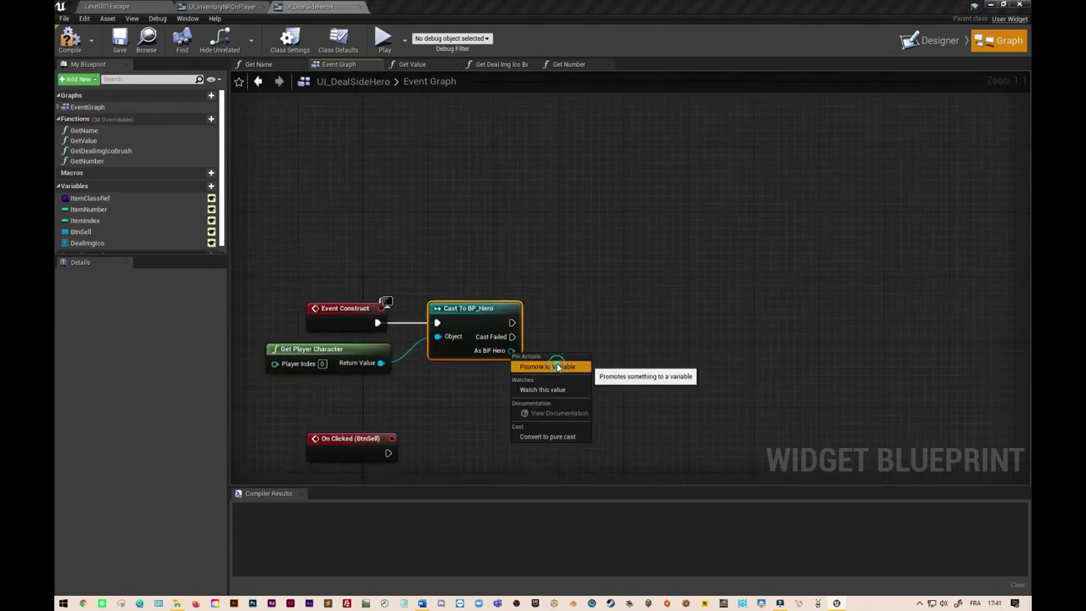
pyautogui.click(547, 366)
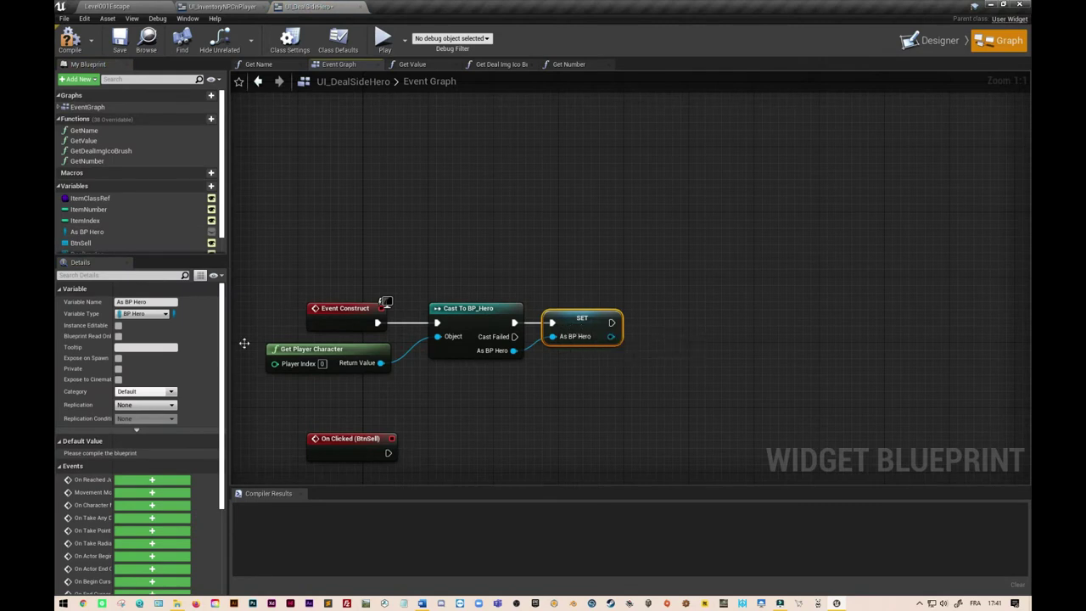
pyautogui.click(133, 302)
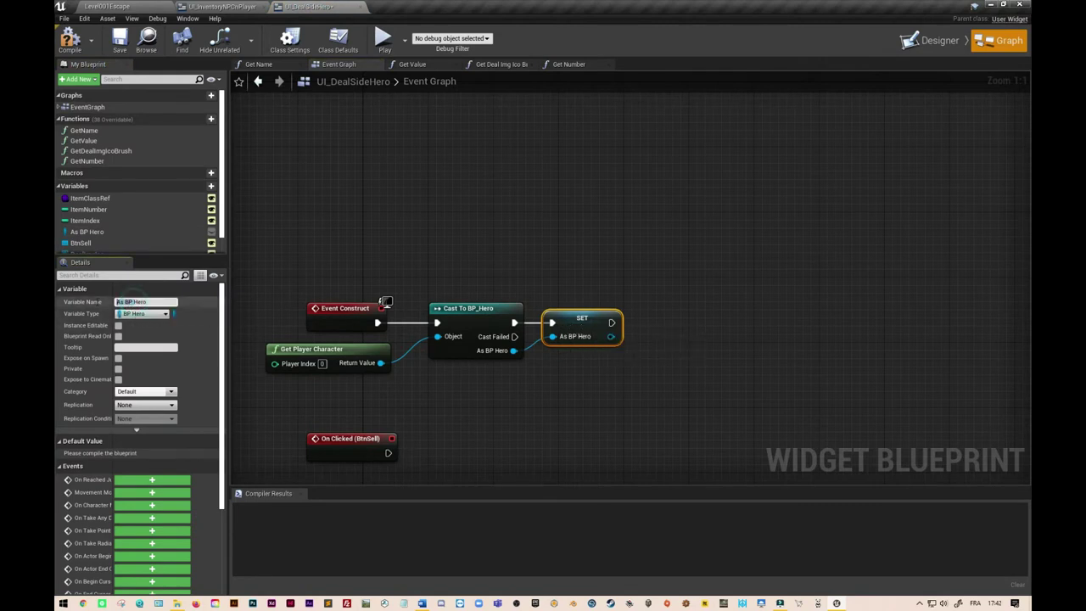
pyautogui.press('BackSpace')
pyautogui.press('BackSpace')
pyautogui.press('BackSpace')
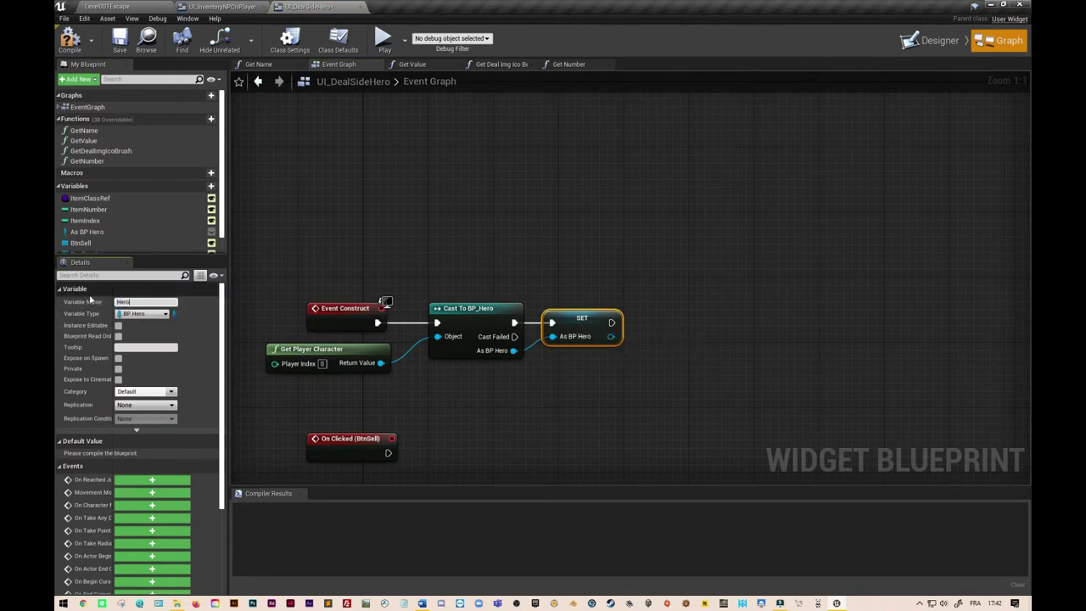
pyautogui.press('Return')
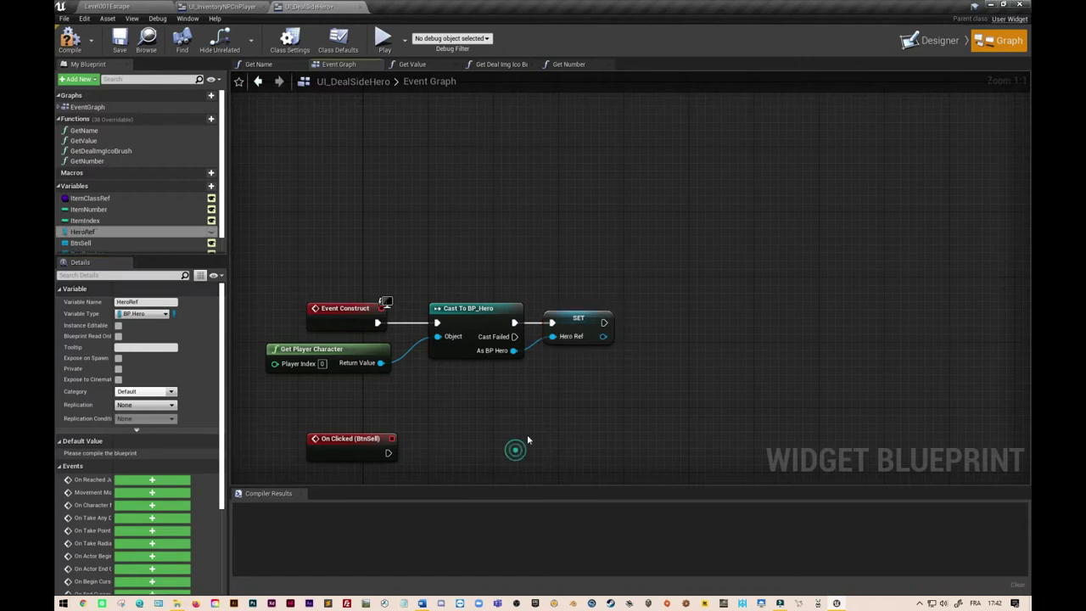
pyautogui.moveTo(526, 435); pyautogui.dragTo(540, 310, button='right')
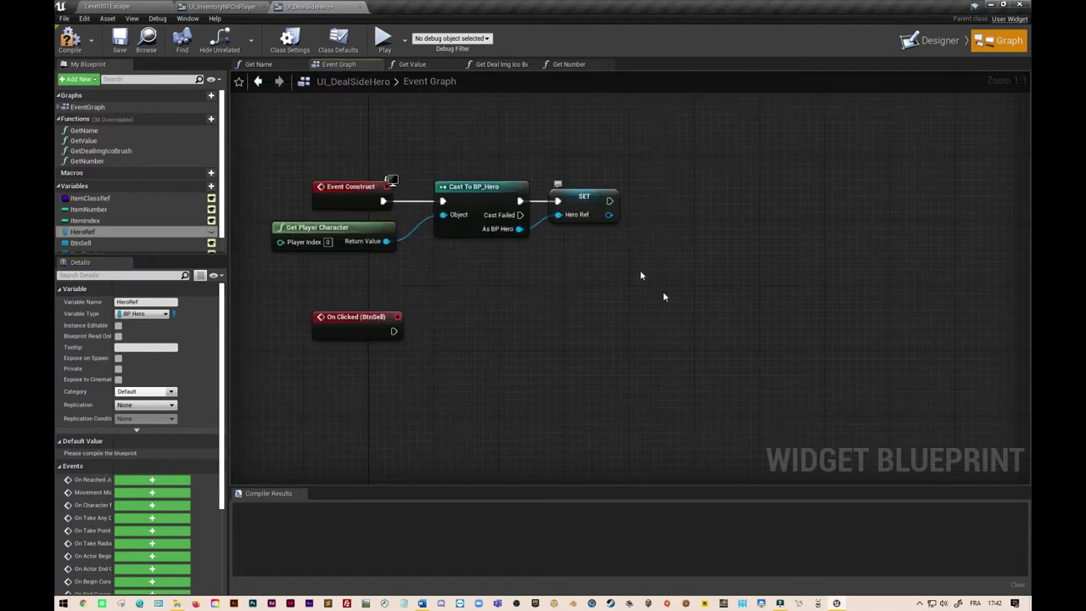
pyautogui.moveTo(562, 320); pyautogui.dragTo(563, 267, button='right')
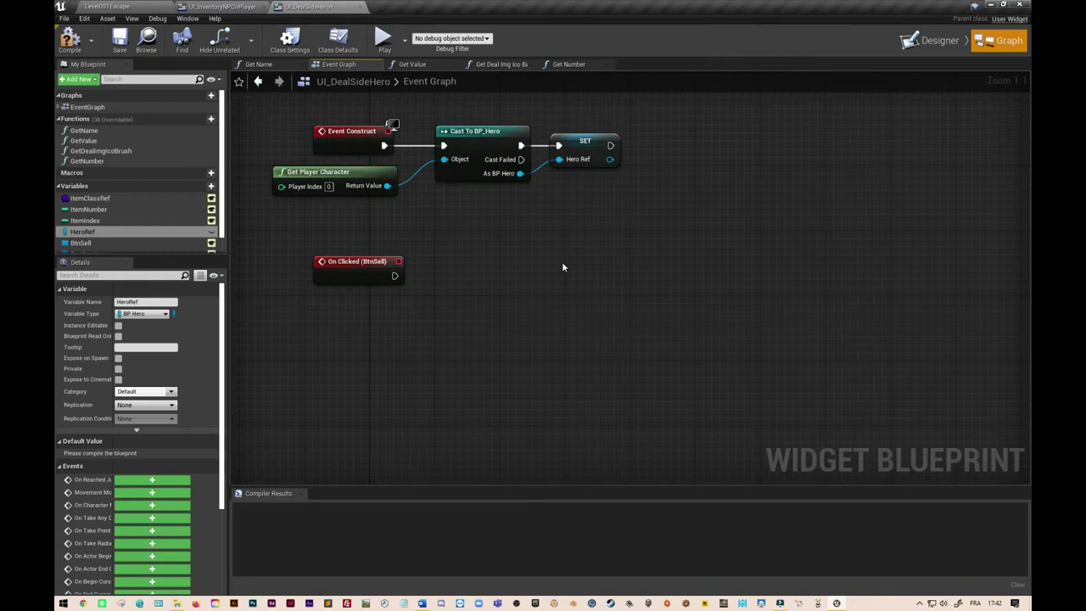
pyautogui.moveTo(499, 287); pyautogui.dragTo(483, 288, button='right')
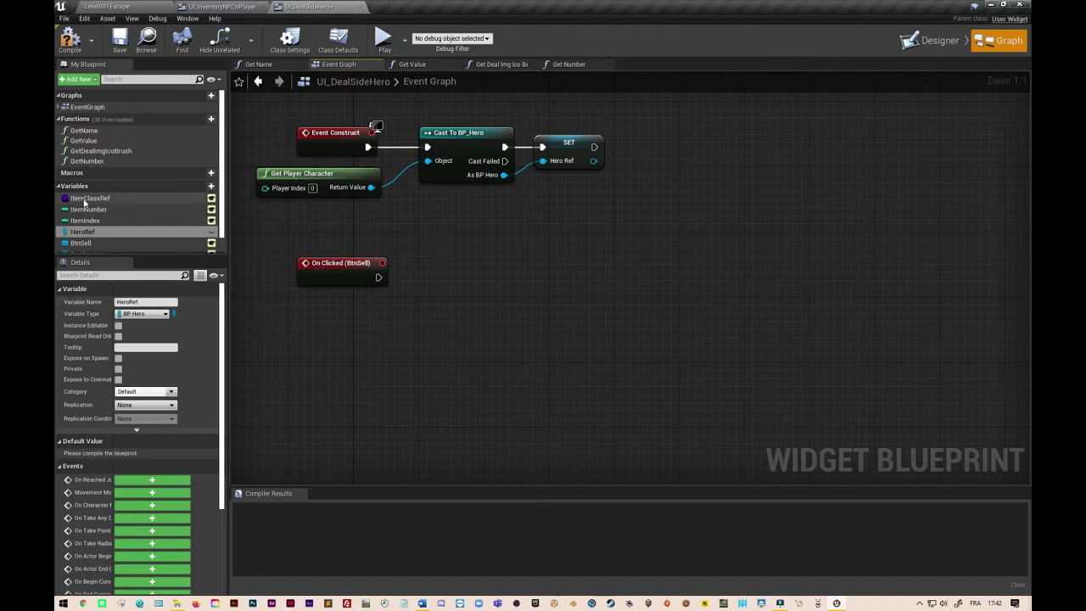
# Step: Place an Item Class Ref getter and connect it to Get Class Defaults
pyautogui.moveTo(89, 197)
pyautogui.mouseDown()
pyautogui.moveTo(347, 321)
pyautogui.moveTo(339, 318)
pyautogui.mouseUp()
pyautogui.click(368, 325)
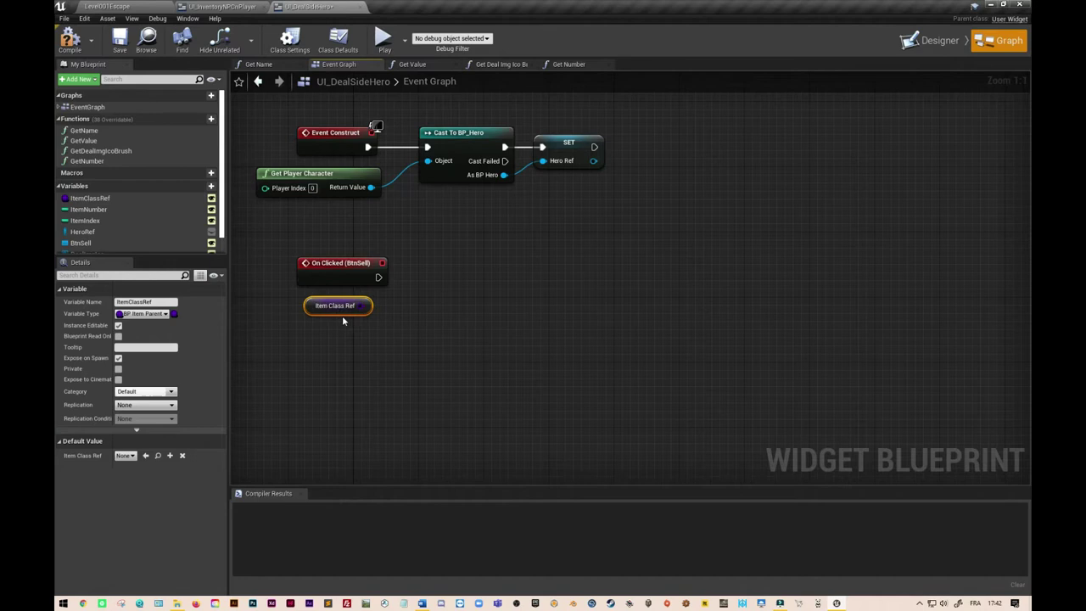
pyautogui.moveTo(360, 306); pyautogui.dragTo(395, 336)
pyautogui.write('get')
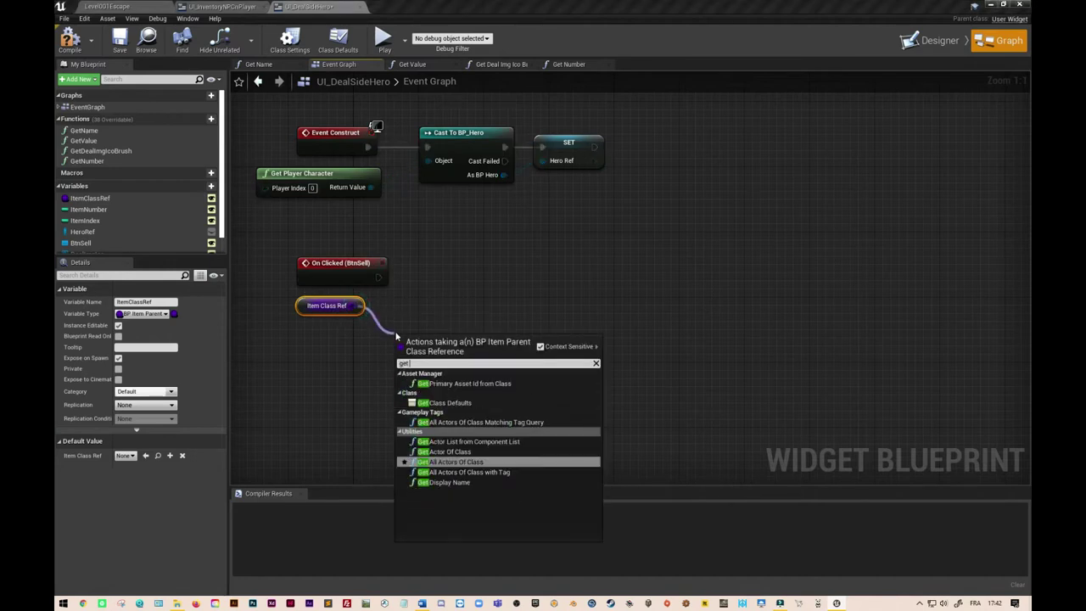
pyautogui.write(' class def')
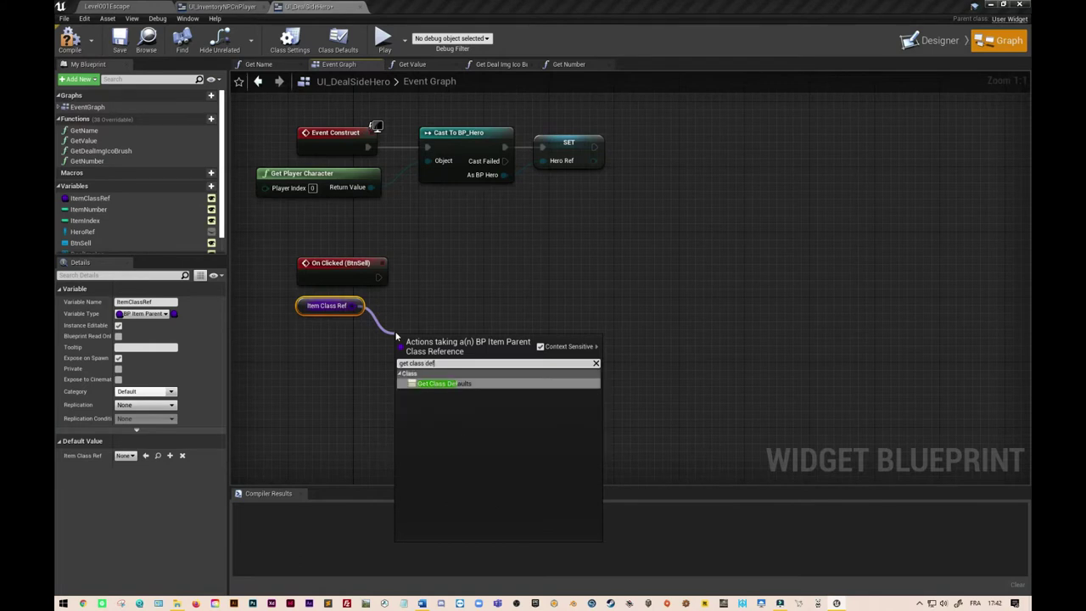
pyautogui.write('aukts')
pyautogui.press('BackSpace')
pyautogui.press('BackSpace')
pyautogui.press('BackSpace')
pyautogui.click(467, 385)
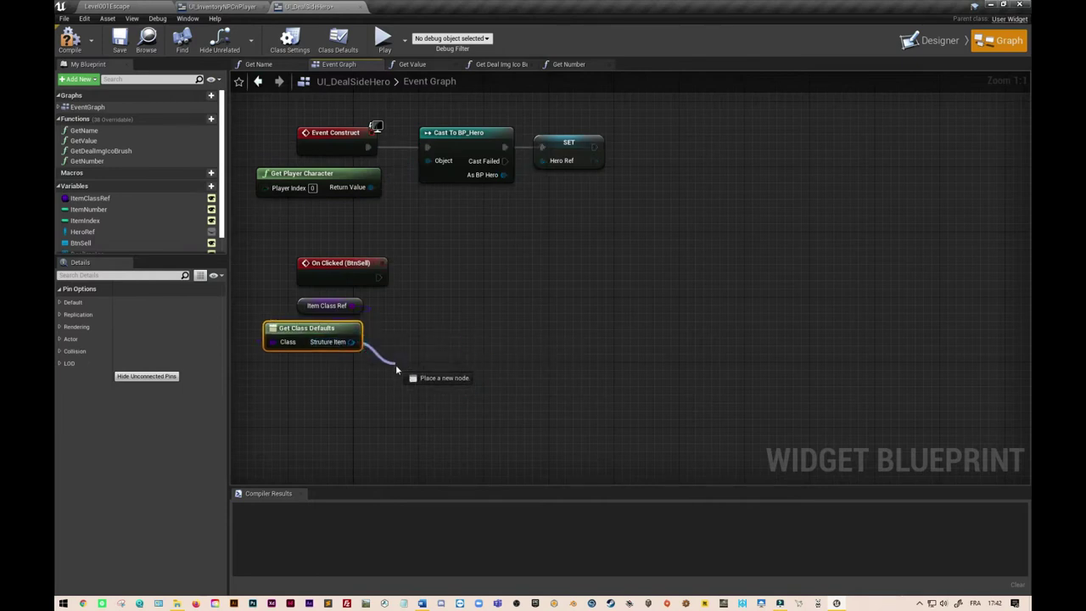
# Step: Break the item structure output with a Break Struct_Items node
pyautogui.moveTo(356, 342); pyautogui.dragTo(402, 373)
pyautogui.write('break struct')
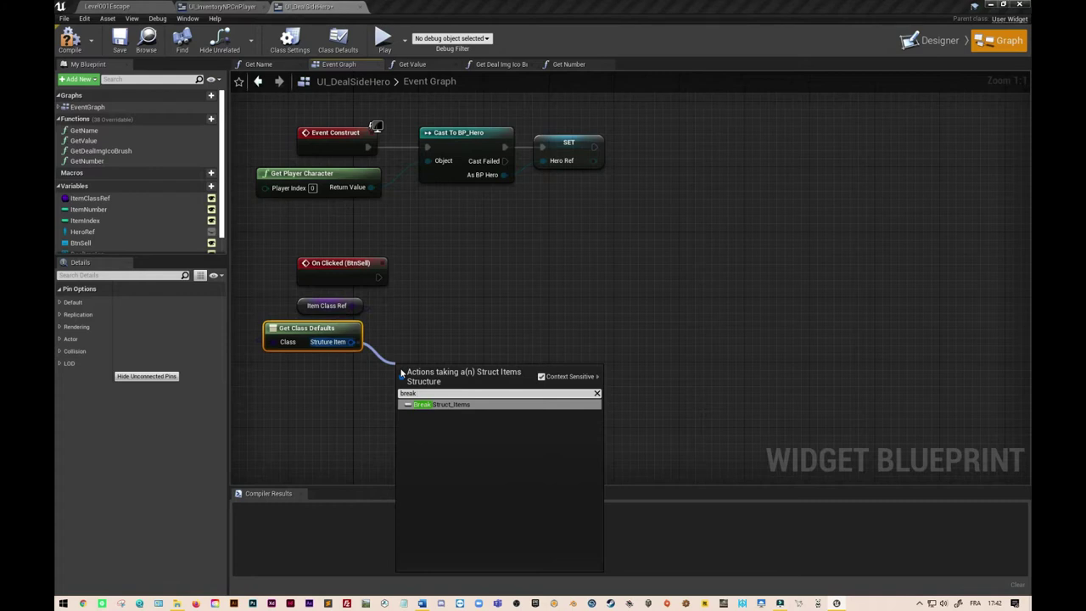
pyautogui.click(482, 405)
pyautogui.moveTo(487, 365); pyautogui.dragTo(347, 368)
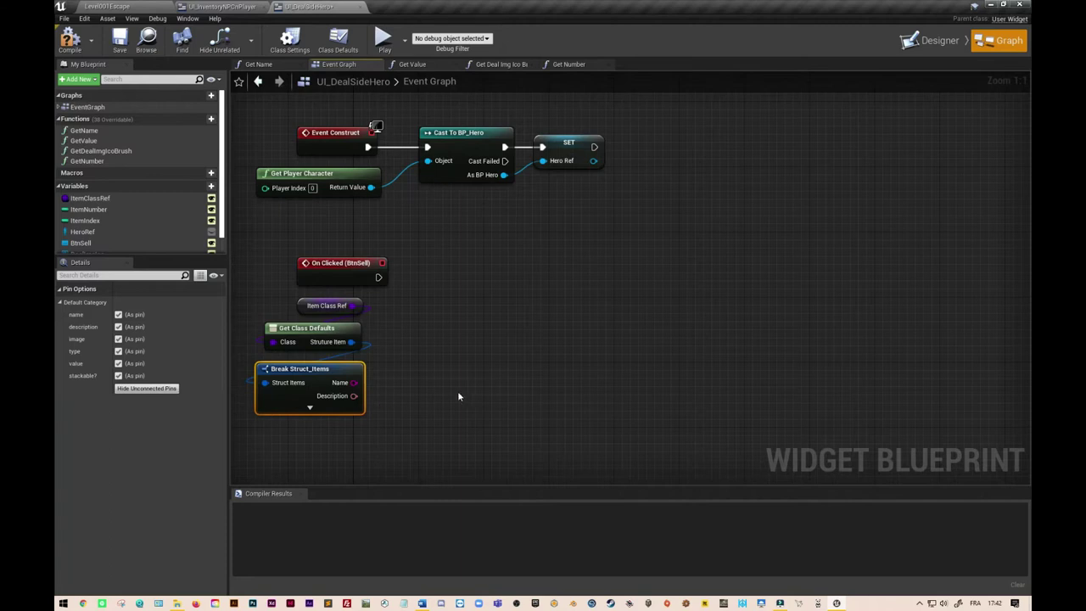
pyautogui.click(310, 408)
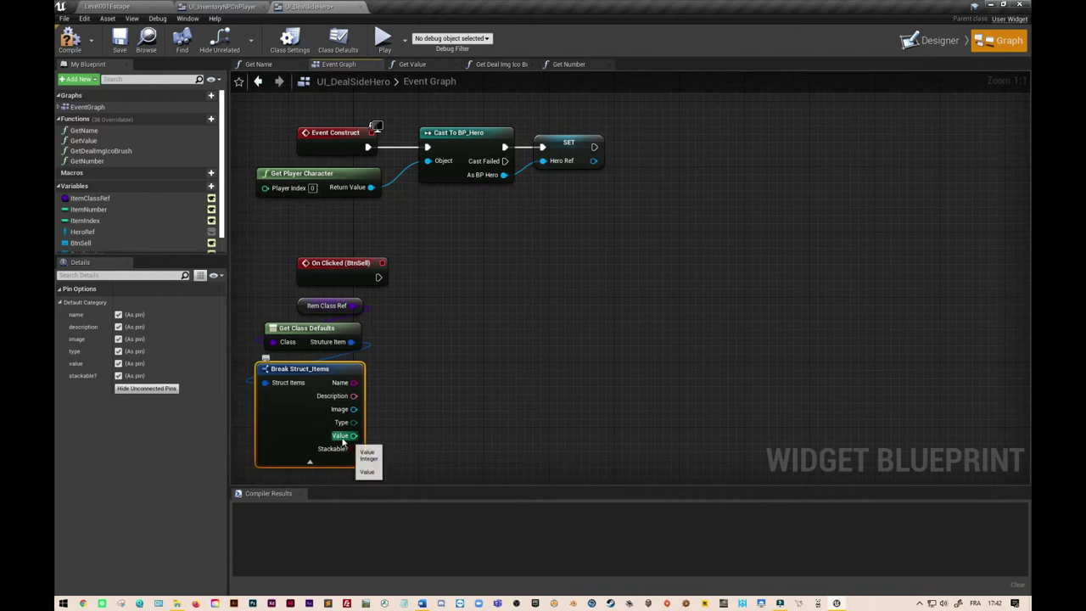
# Step: Hide the Stackable?, Type, Image, Description and Name pins, leaving only Value
pyautogui.click(118, 375)
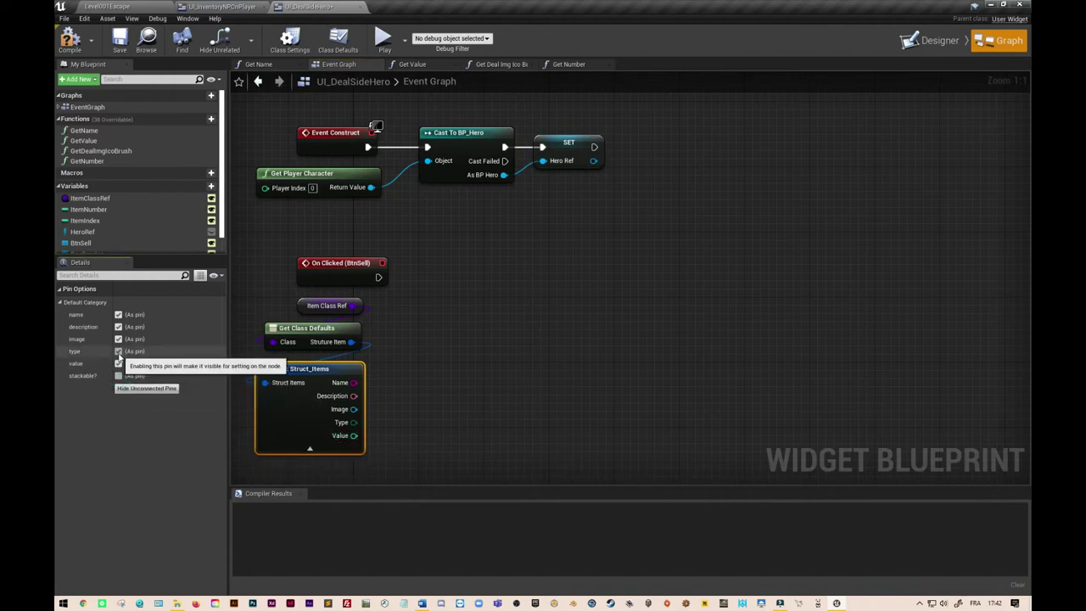
pyautogui.click(118, 350)
pyautogui.click(118, 339)
pyautogui.click(118, 326)
pyautogui.click(118, 314)
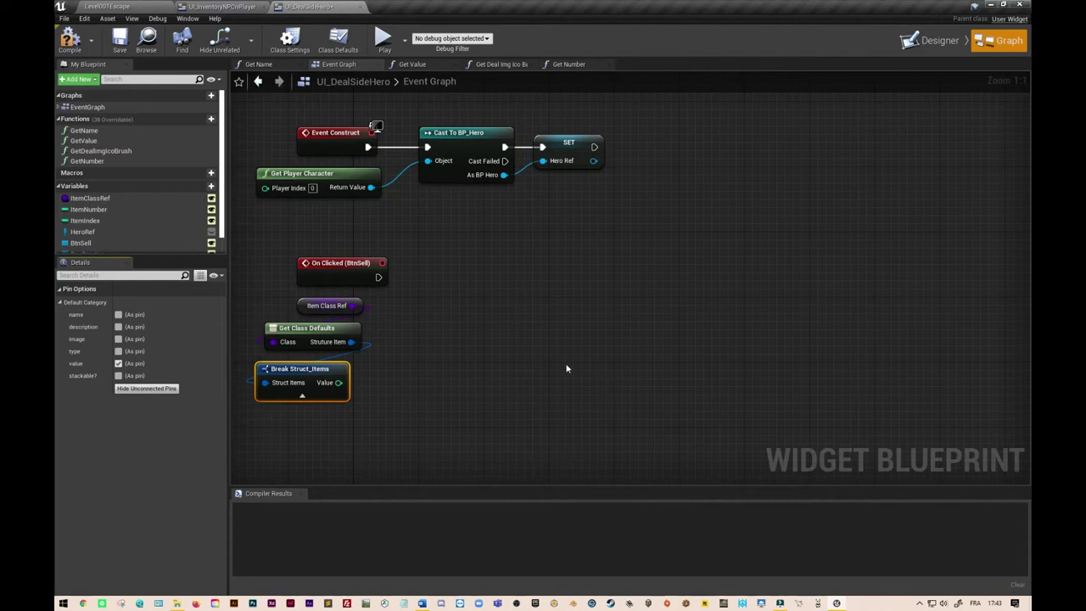
# Step: Place a Hero Ref getter under On Clicked (BtnSell) and read its Value Money
pyautogui.moveTo(82, 231)
pyautogui.mouseDown()
pyautogui.moveTo(529, 276)
pyautogui.moveTo(483, 286)
pyautogui.mouseUp()
pyautogui.click(508, 303)
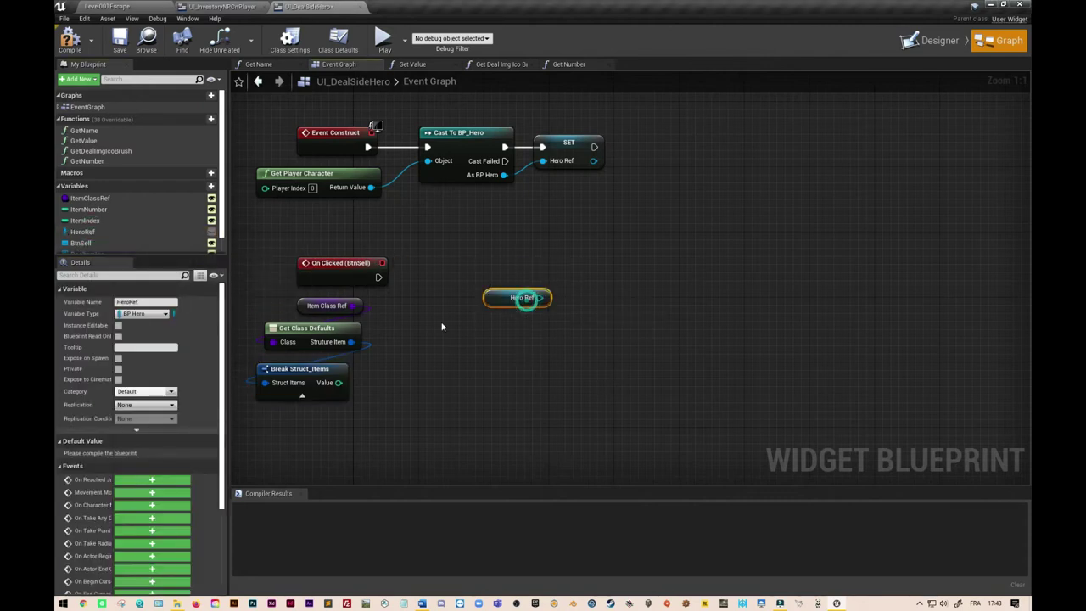
pyautogui.moveTo(360, 268); pyautogui.dragTo(361, 251)
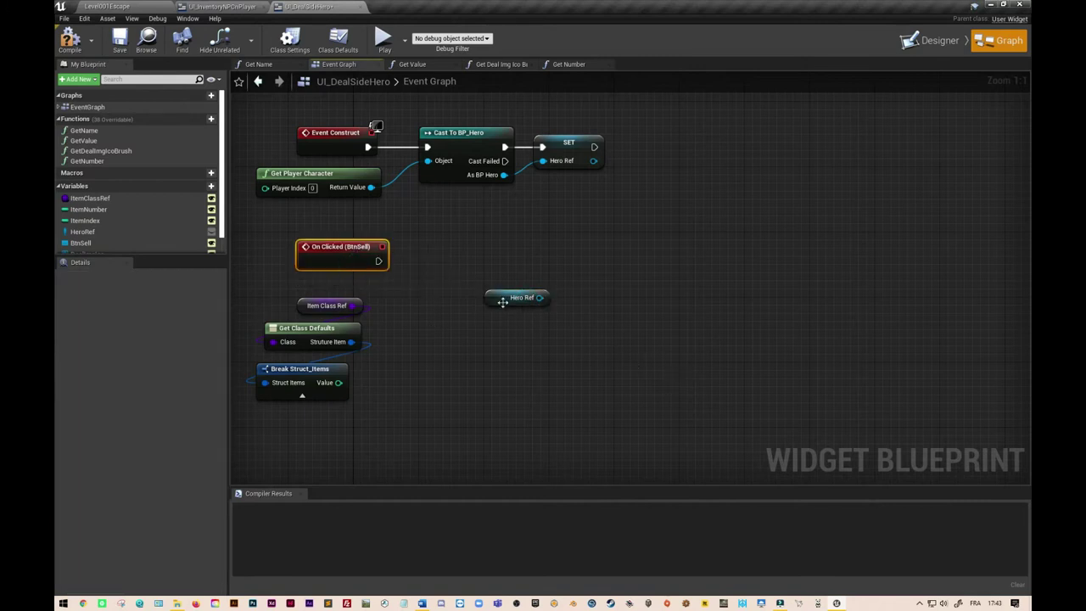
pyautogui.moveTo(502, 302); pyautogui.dragTo(317, 285)
pyautogui.moveTo(317, 286); pyautogui.dragTo(436, 291, button='right')
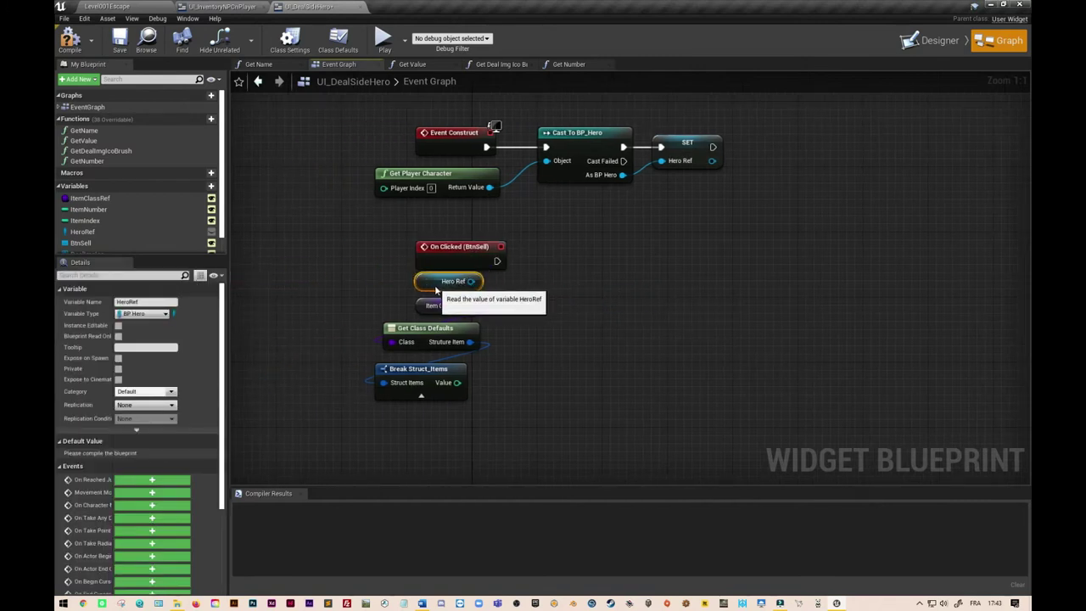
pyautogui.moveTo(458, 249); pyautogui.dragTo(466, 241)
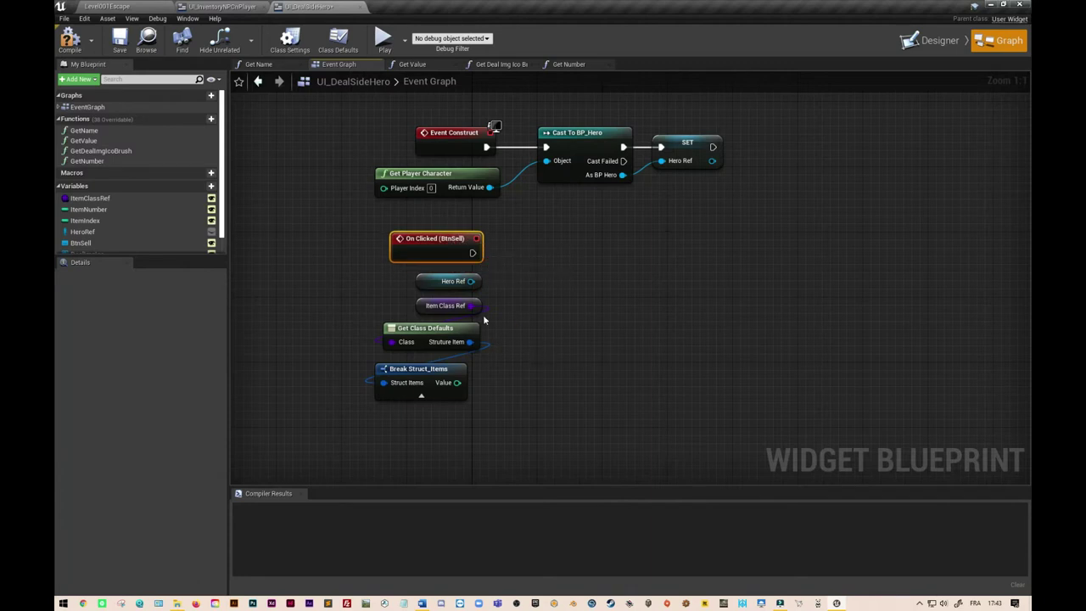
pyautogui.moveTo(471, 281); pyautogui.dragTo(553, 285)
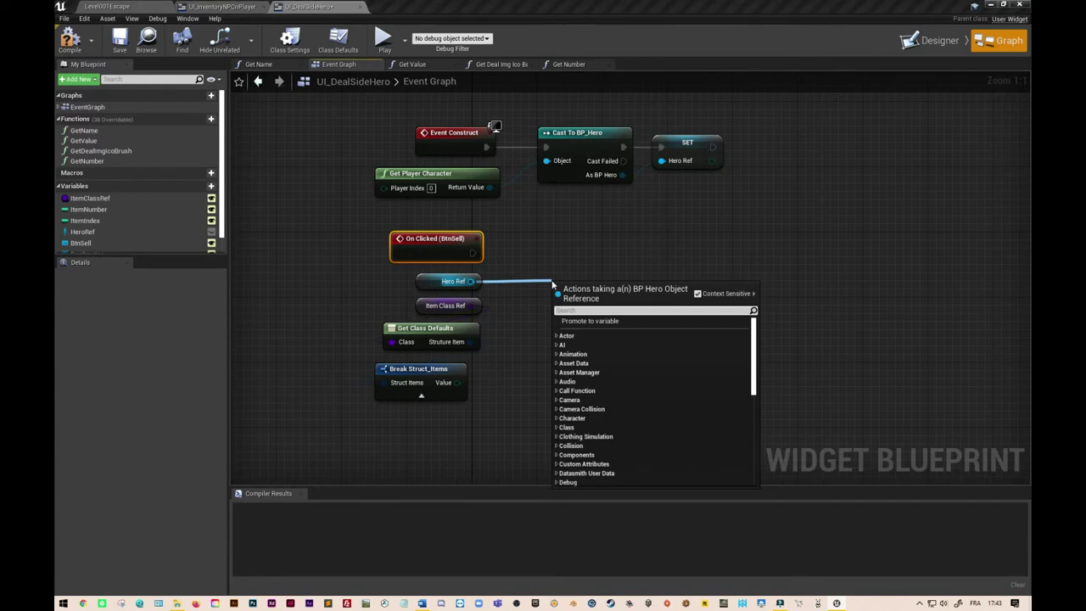
pyautogui.write('Value')
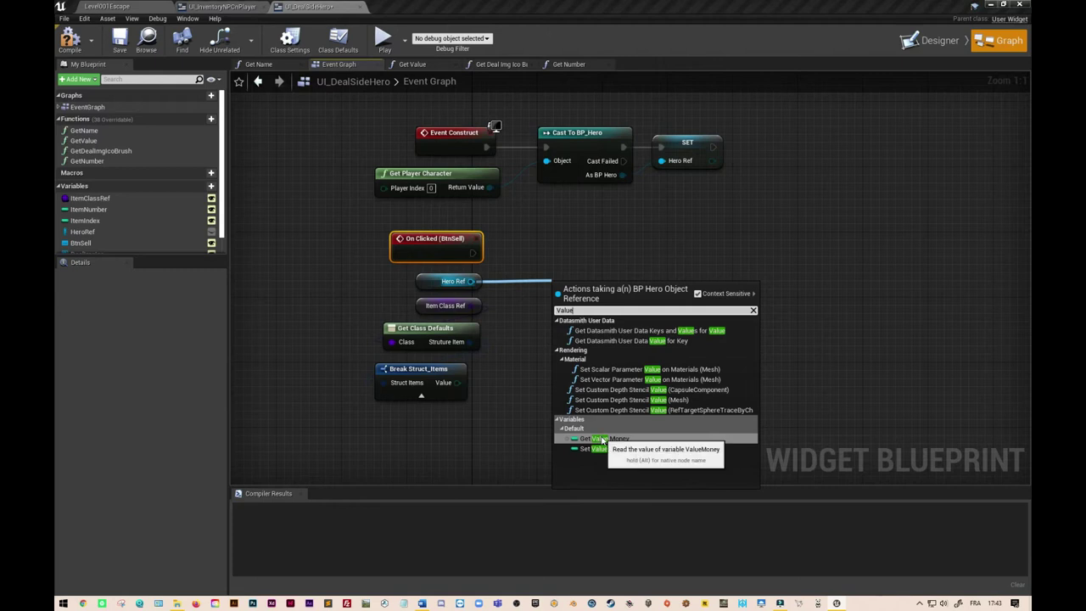
pyautogui.click(601, 438)
pyautogui.moveTo(594, 289); pyautogui.dragTo(530, 281)
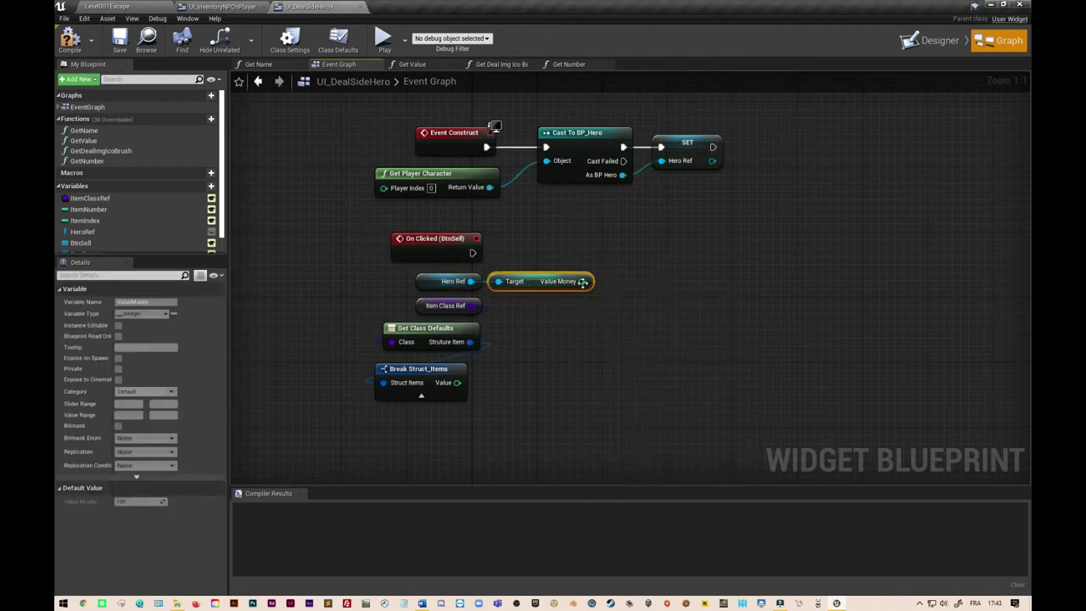
# Step: Add Value Money and the item's Value with an integer + node
pyautogui.moveTo(582, 281); pyautogui.dragTo(638, 291)
pyautogui.write('+')
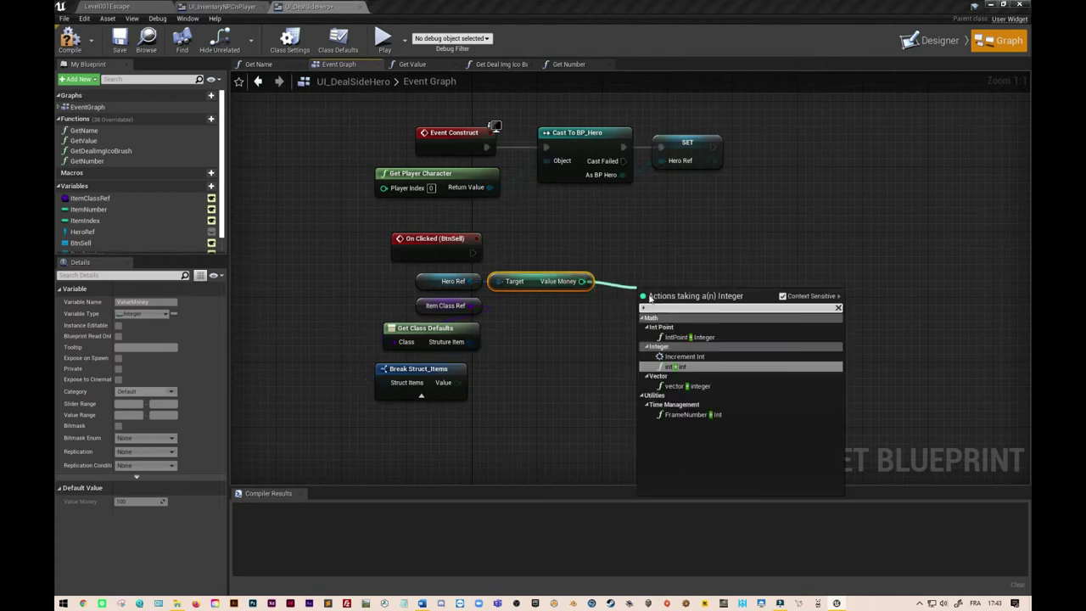
pyautogui.click(679, 367)
pyautogui.moveTo(666, 292); pyautogui.dragTo(649, 274)
pyautogui.moveTo(456, 383)
pyautogui.mouseDown()
pyautogui.moveTo(588, 357)
pyautogui.moveTo(628, 293)
pyautogui.mouseUp()
pyautogui.moveTo(643, 342); pyautogui.dragTo(556, 365, button='right')
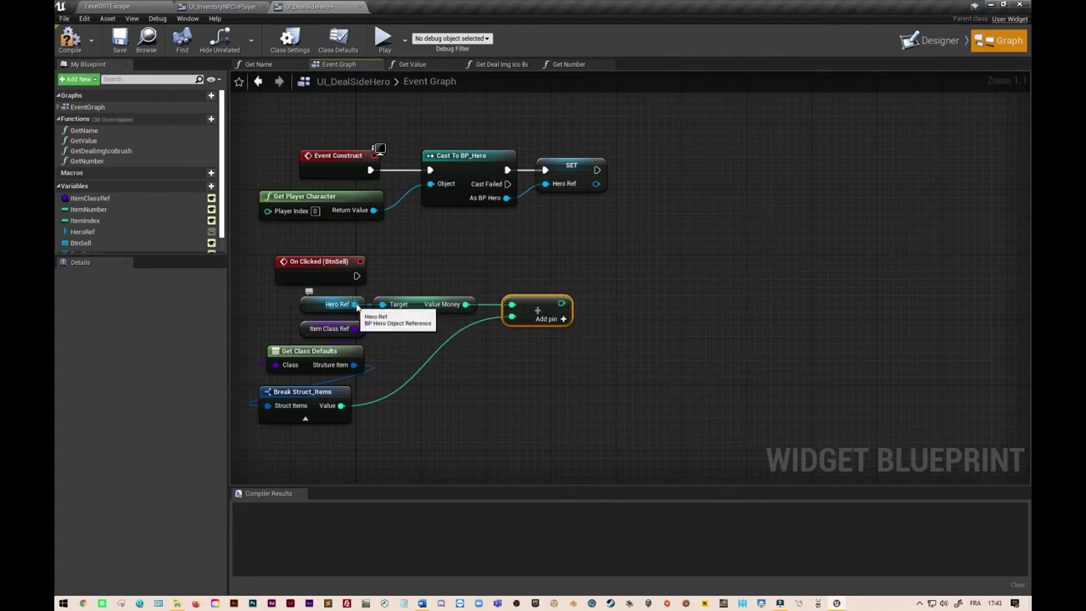
# Step: Create a Set Value Money node from Hero Ref, placed right of the addition
pyautogui.moveTo(355, 304); pyautogui.dragTo(416, 274)
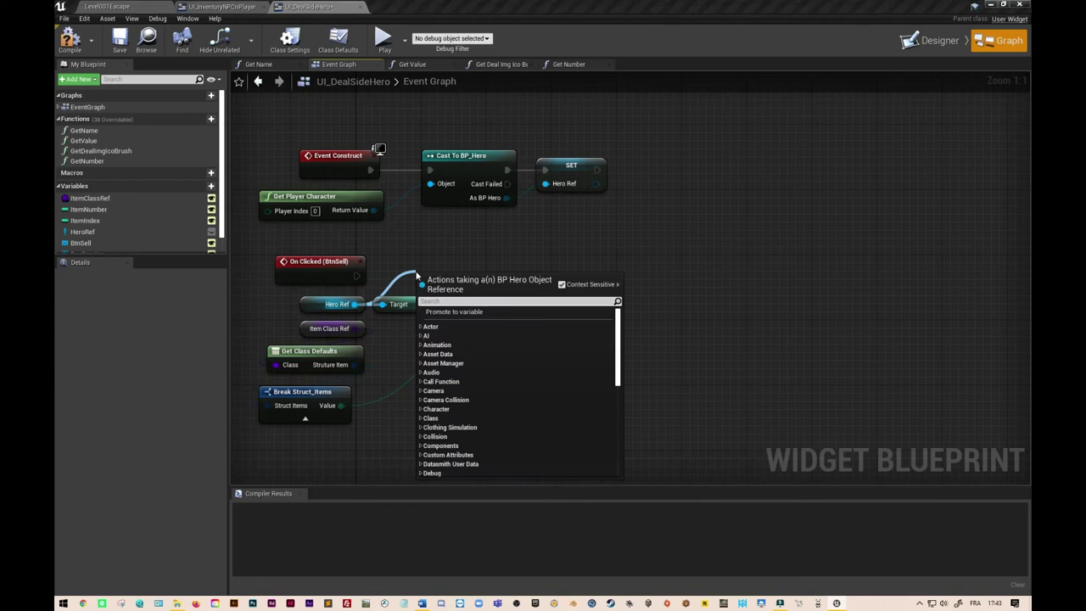
pyautogui.write('set m')
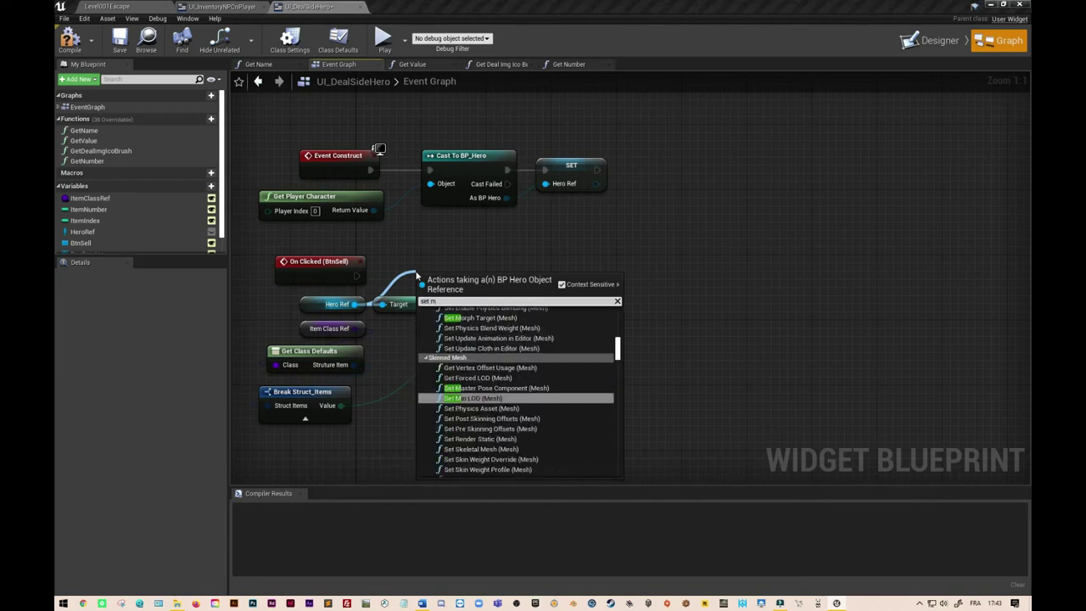
pyautogui.write('n')
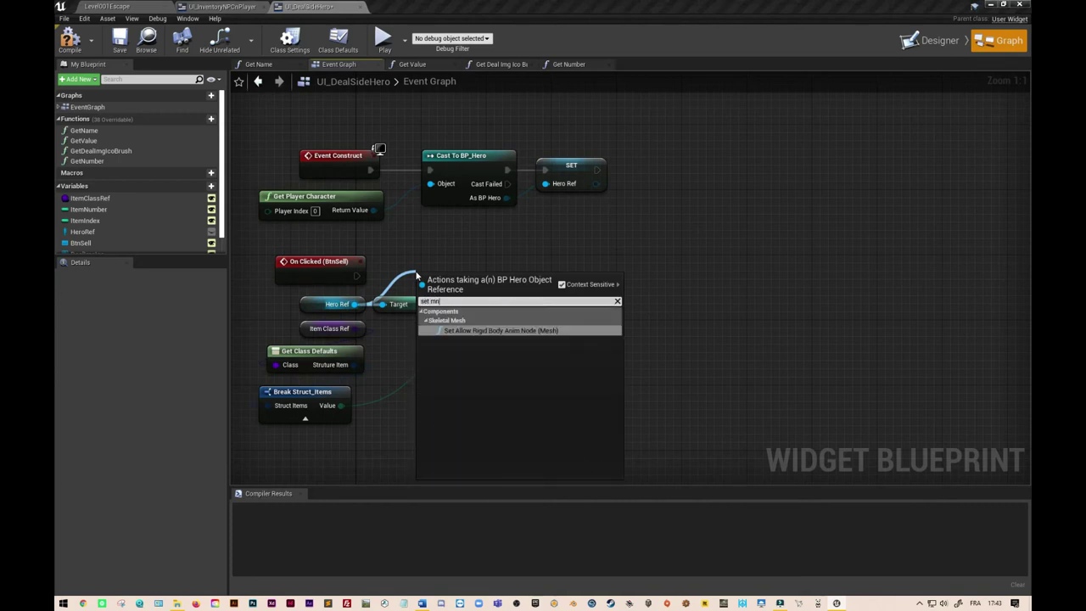
pyautogui.press('BackSpace')
pyautogui.write('o')
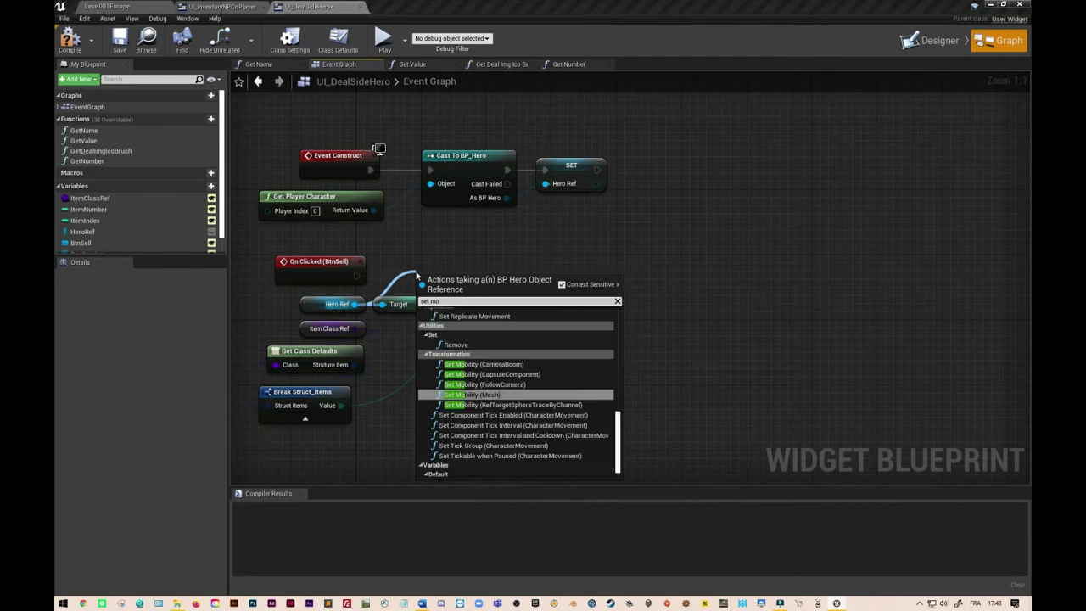
pyautogui.write('n')
pyautogui.press('Return')
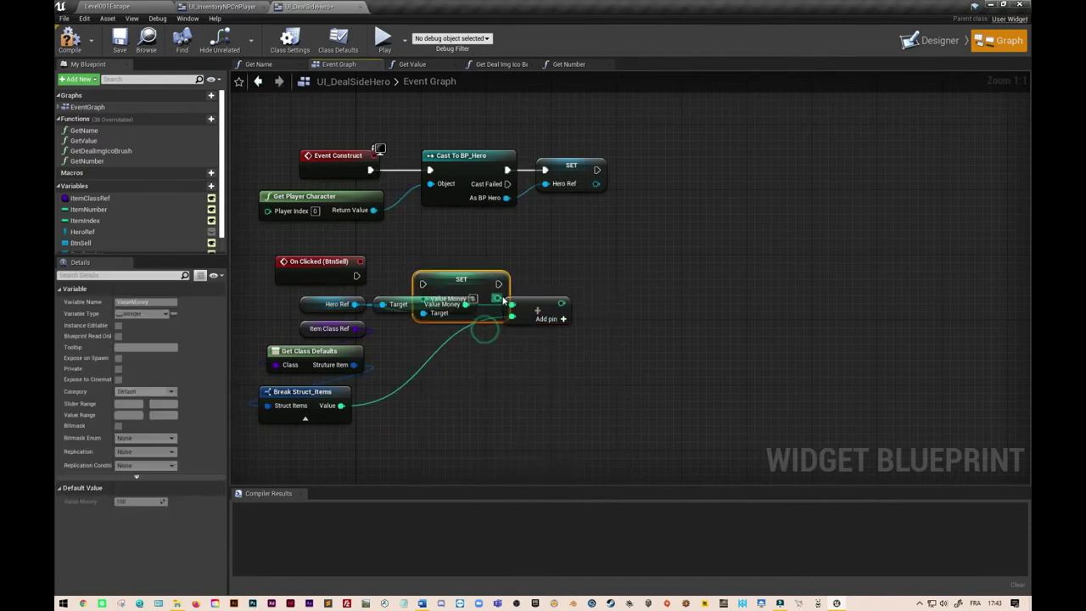
pyautogui.moveTo(477, 284); pyautogui.dragTo(668, 277)
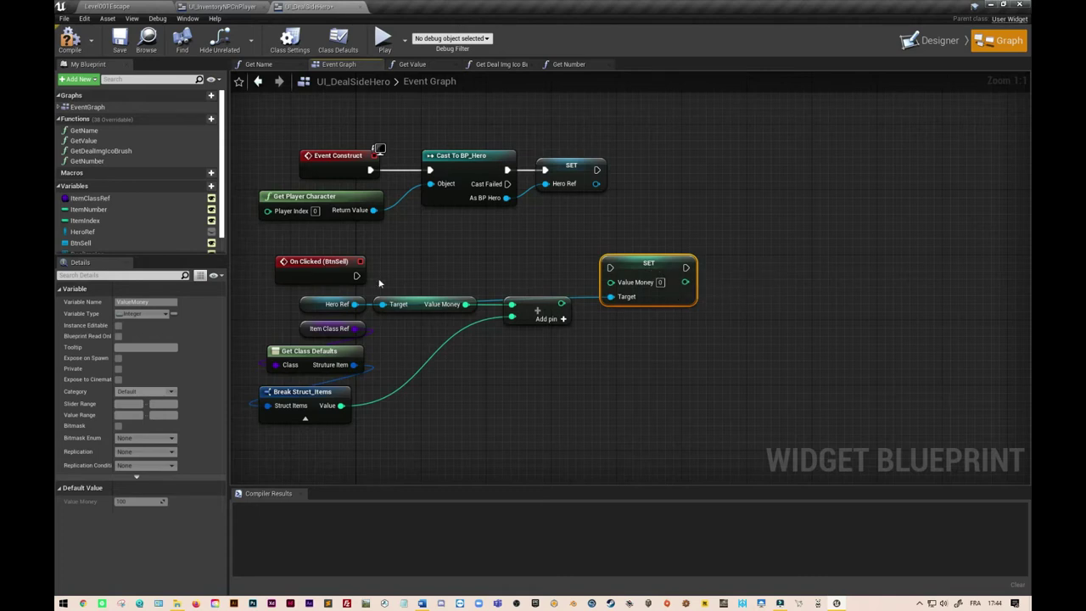
# Step: Wire the BtnSell click and the sum into the SET node, then compile
pyautogui.moveTo(356, 275)
pyautogui.mouseDown()
pyautogui.moveTo(607, 285)
pyautogui.moveTo(610, 271)
pyautogui.moveTo(338, 261)
pyautogui.moveTo(609, 267)
pyautogui.mouseUp()
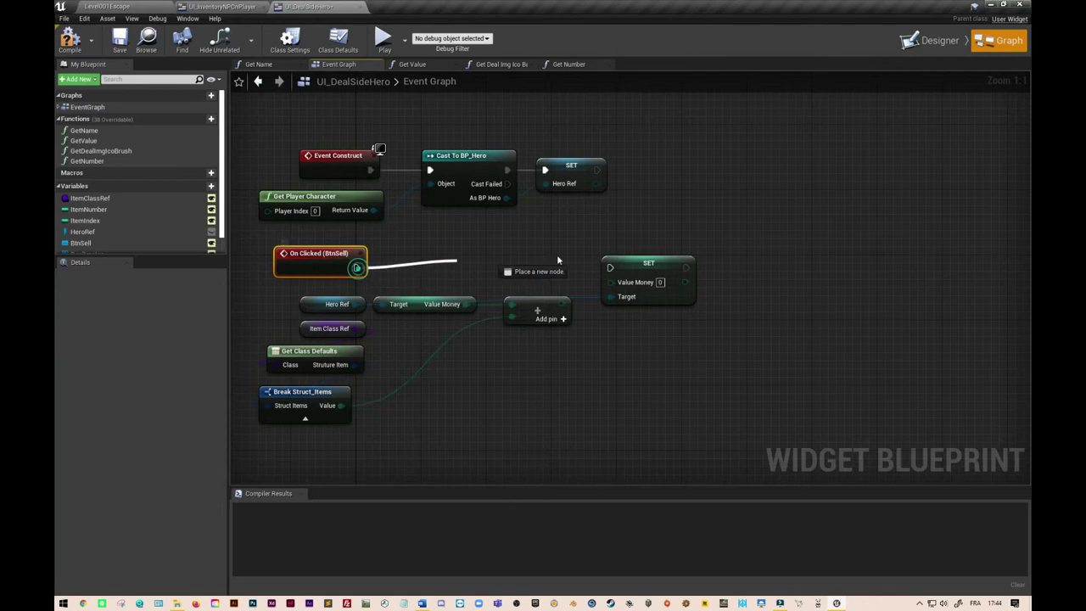
pyautogui.click(317, 299)
pyautogui.moveTo(318, 300); pyautogui.dragTo(316, 297)
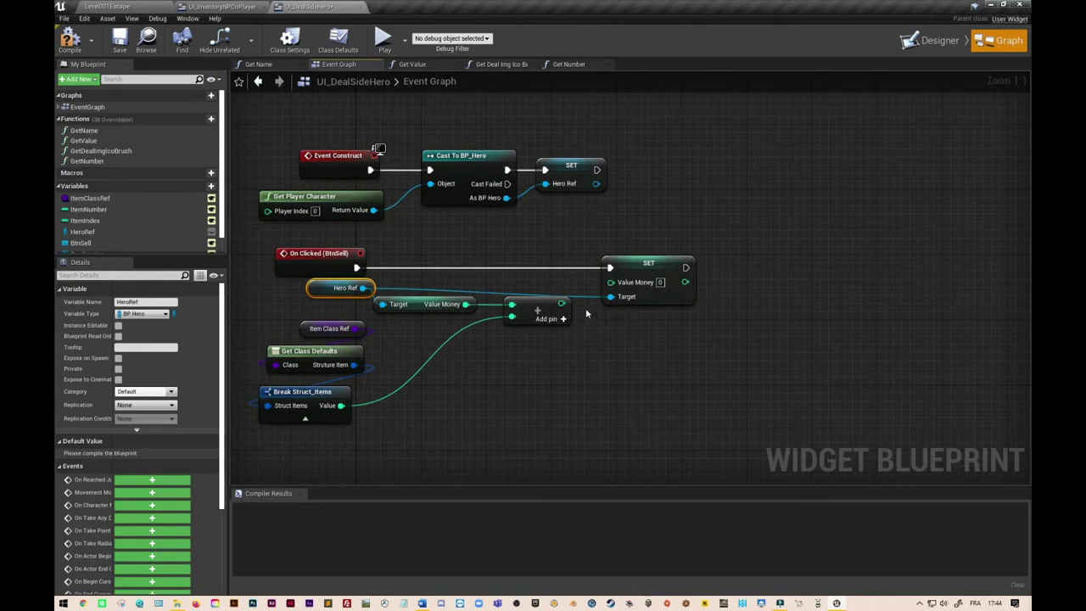
pyautogui.moveTo(561, 303); pyautogui.dragTo(610, 281)
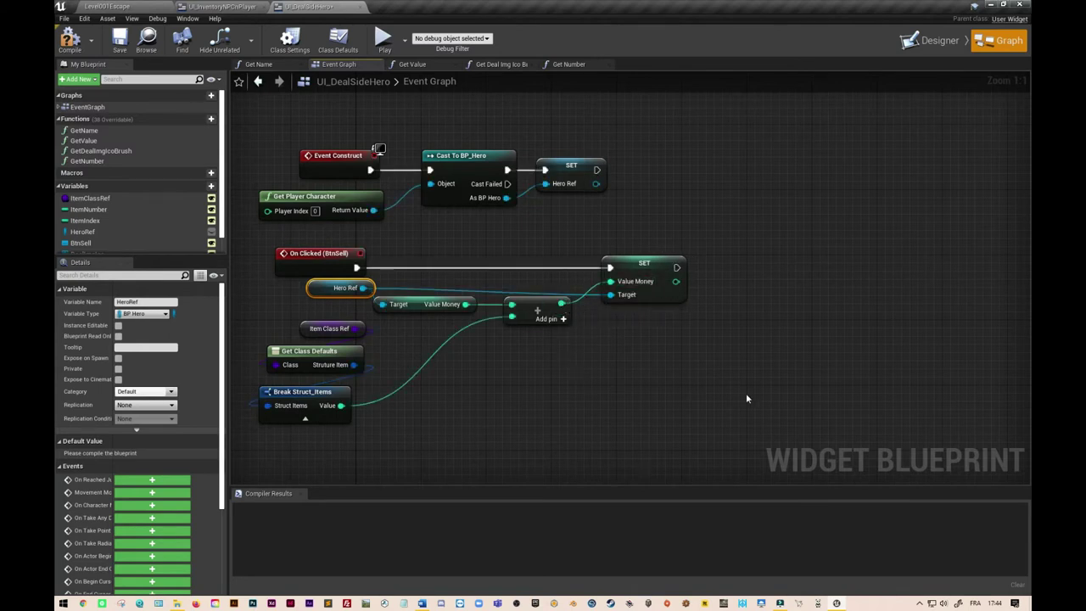
pyautogui.click(70, 38)
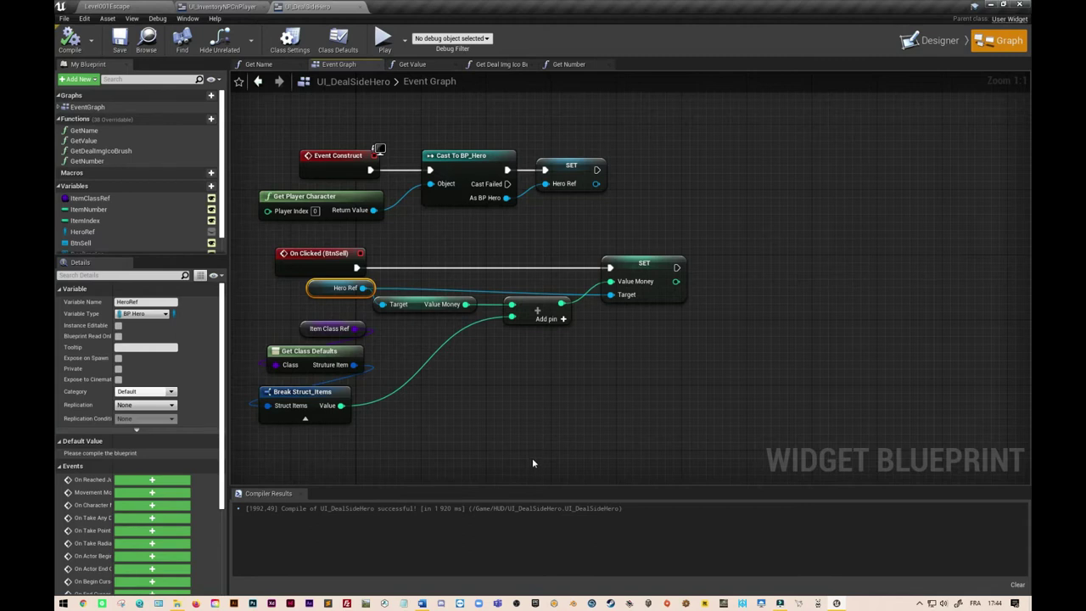
pyautogui.click(383, 38)
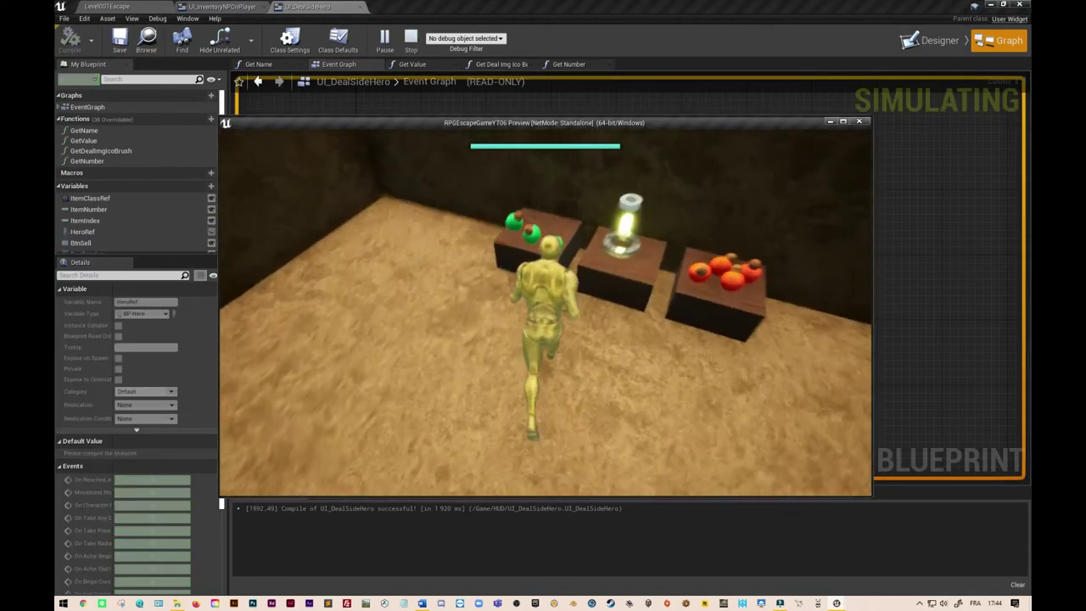
pyautogui.press('w')
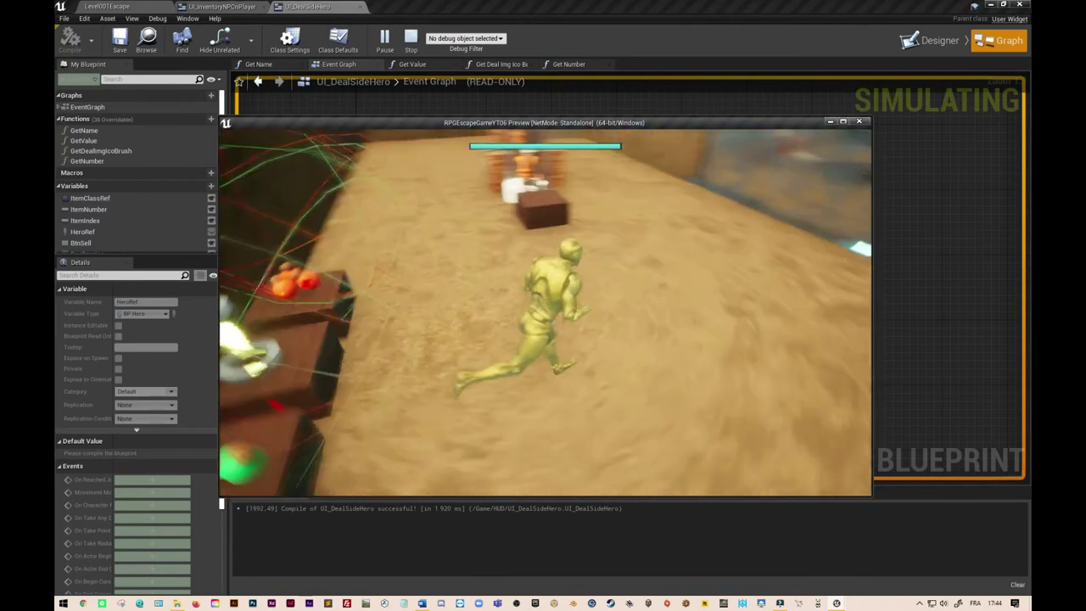
pyautogui.press('e')
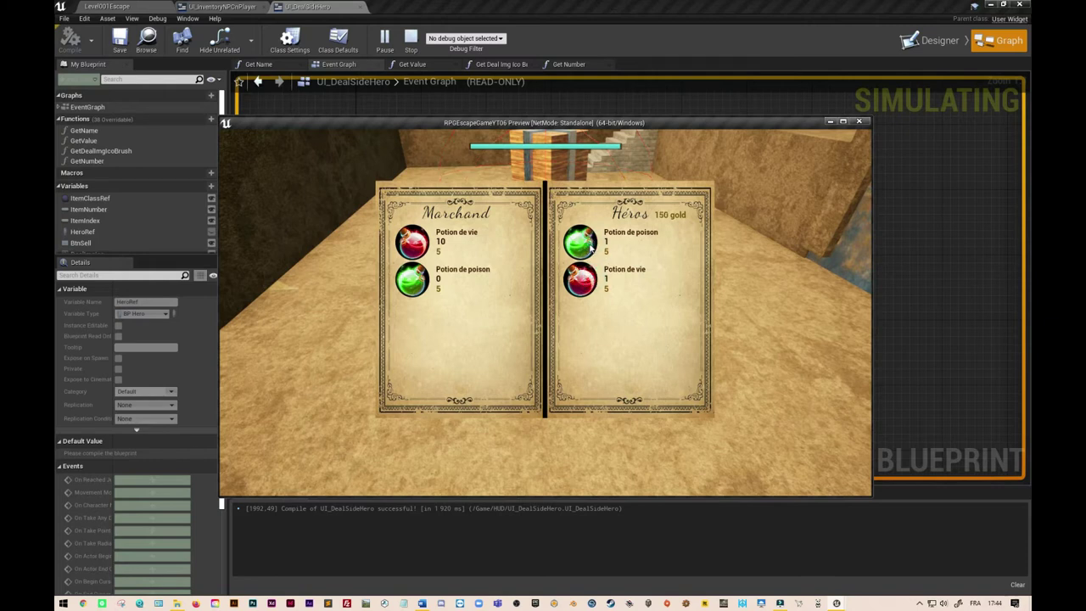
pyautogui.click(596, 250)
pyautogui.click(592, 276)
pyautogui.click(592, 276)
# Step: Stop the play test and add a Remove Index node after the Value Money SET
pyautogui.press('Escape')
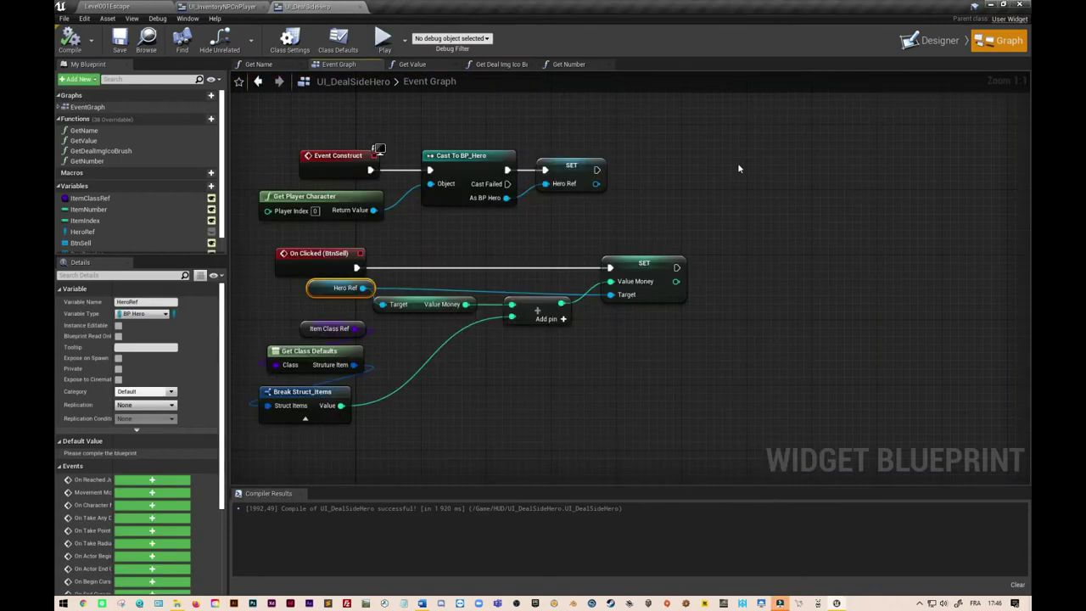
pyautogui.moveTo(785, 354); pyautogui.dragTo(716, 358, button='right')
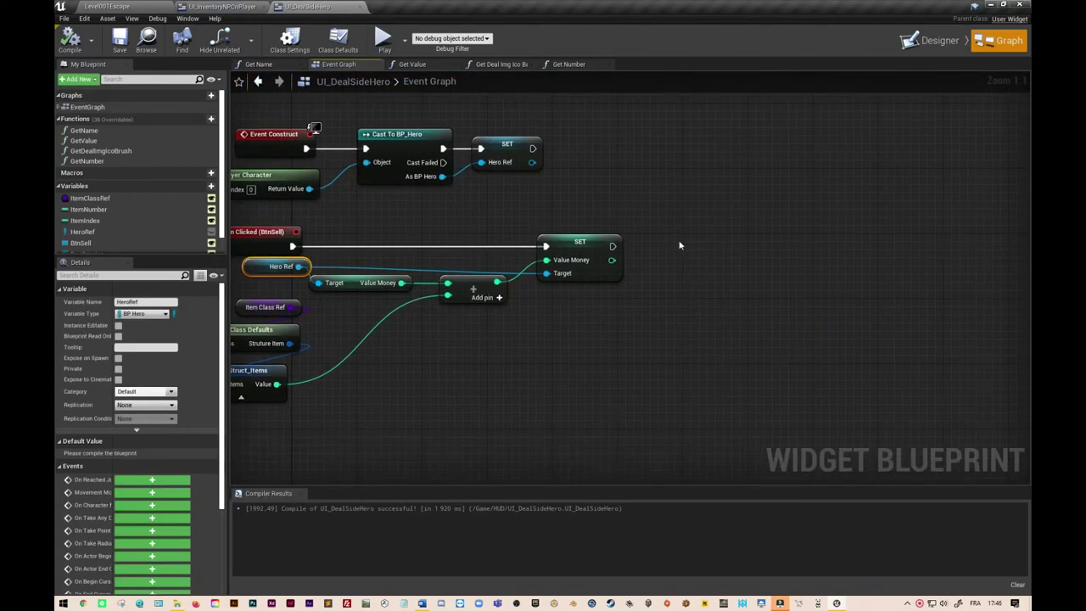
pyautogui.moveTo(613, 246); pyautogui.dragTo(761, 247)
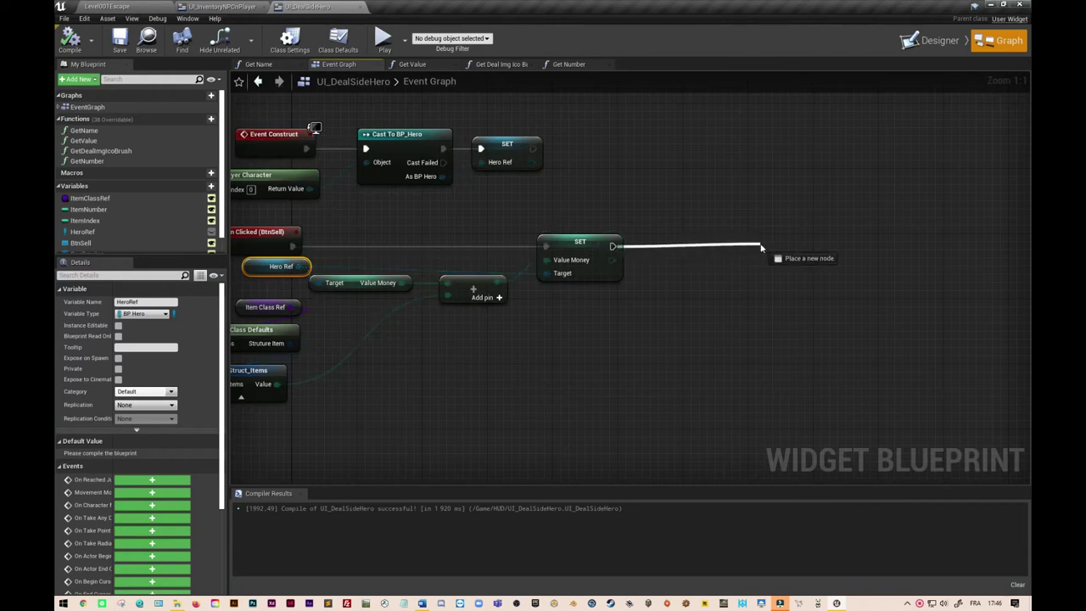
pyautogui.write('remove')
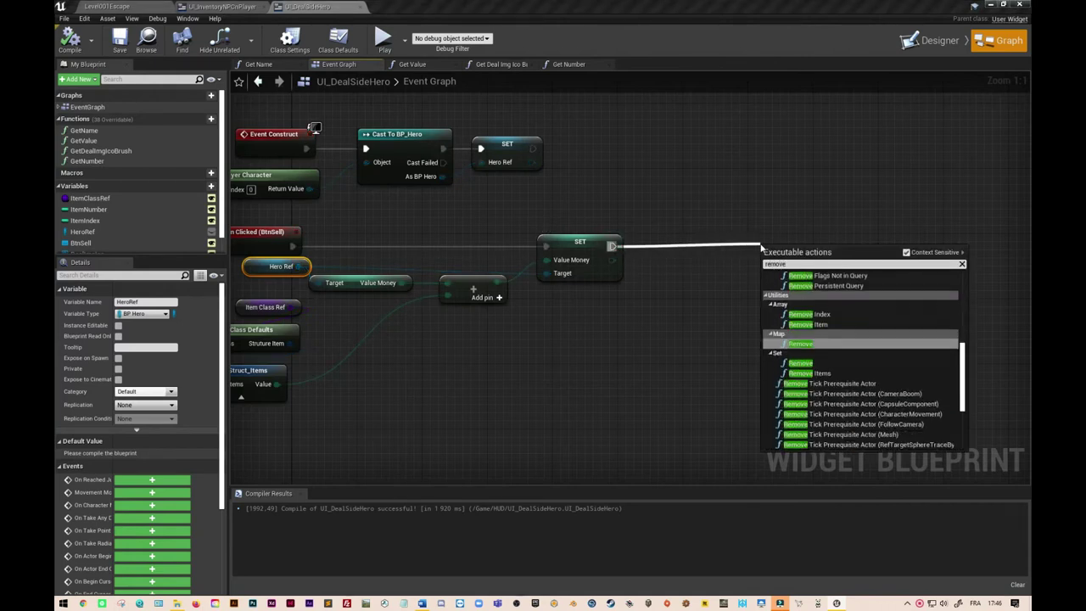
pyautogui.click(811, 314)
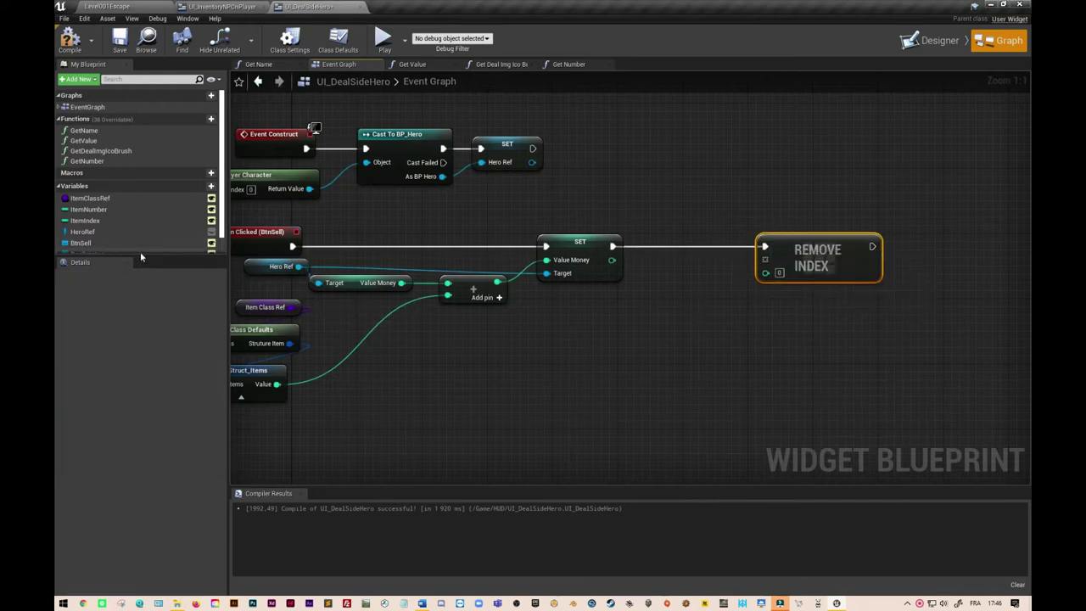
pyautogui.moveTo(140, 255); pyautogui.dragTo(143, 339)
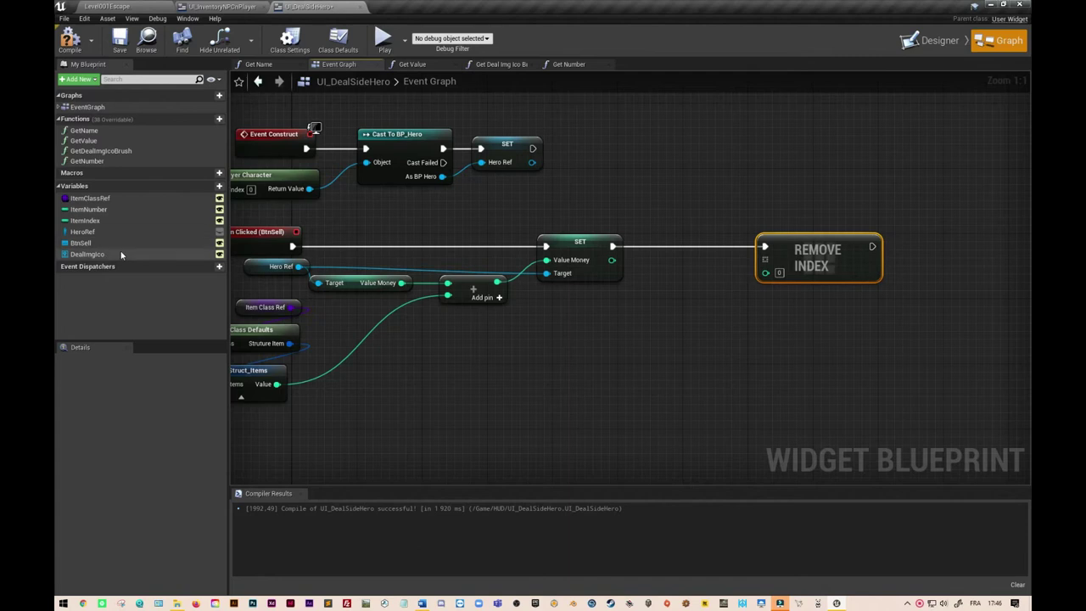
# Step: Feed Remove Index with Hero Ref's Inventory Player array and the Item Index variable
pyautogui.moveTo(82, 232); pyautogui.dragTo(625, 312)
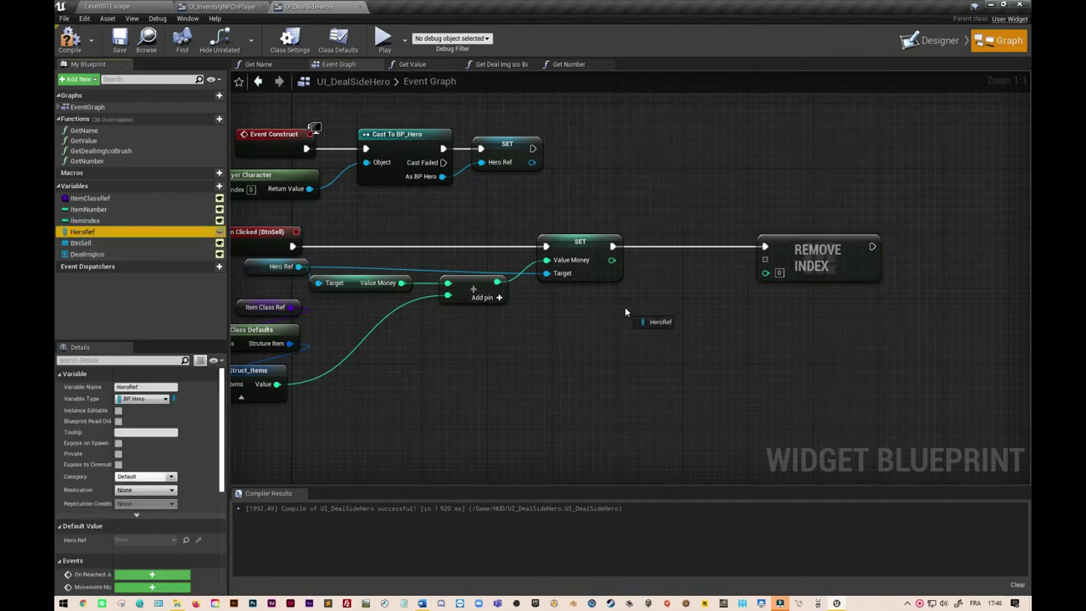
pyautogui.click(644, 319)
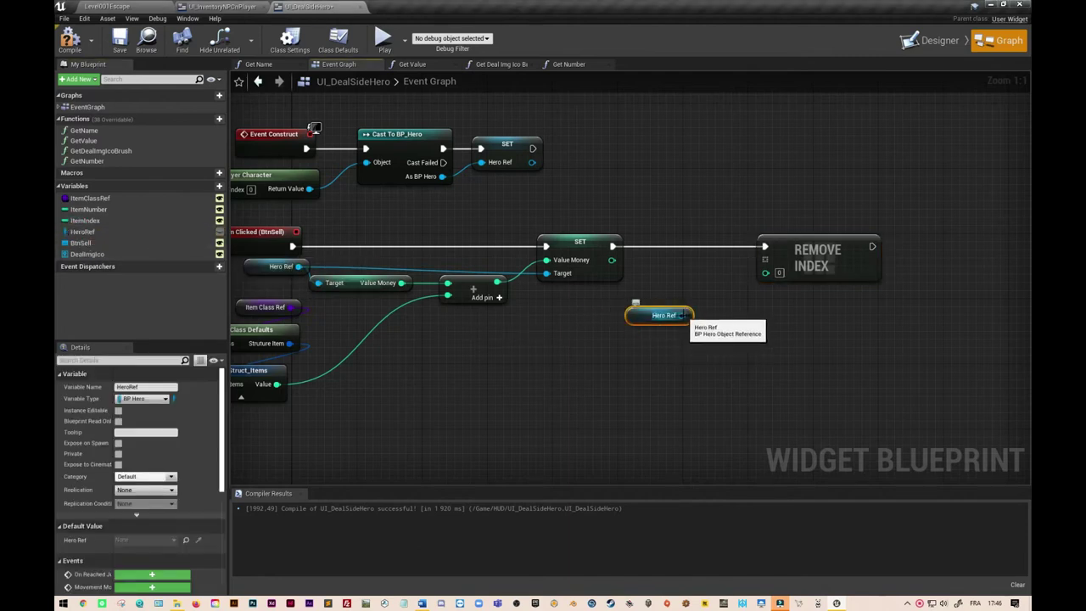
pyautogui.moveTo(683, 316); pyautogui.dragTo(742, 337)
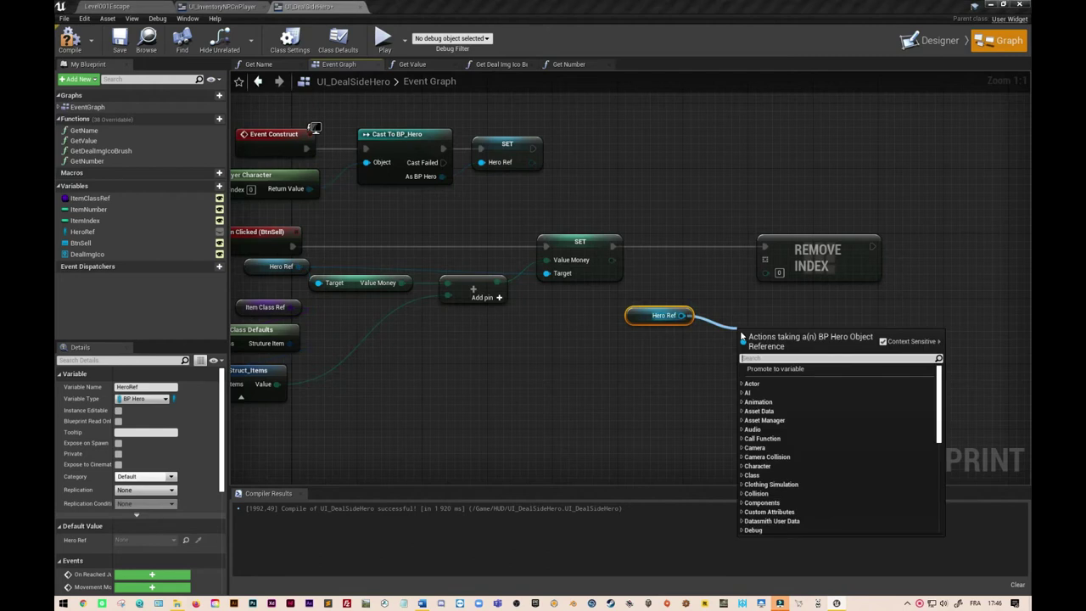
pyautogui.write('invent')
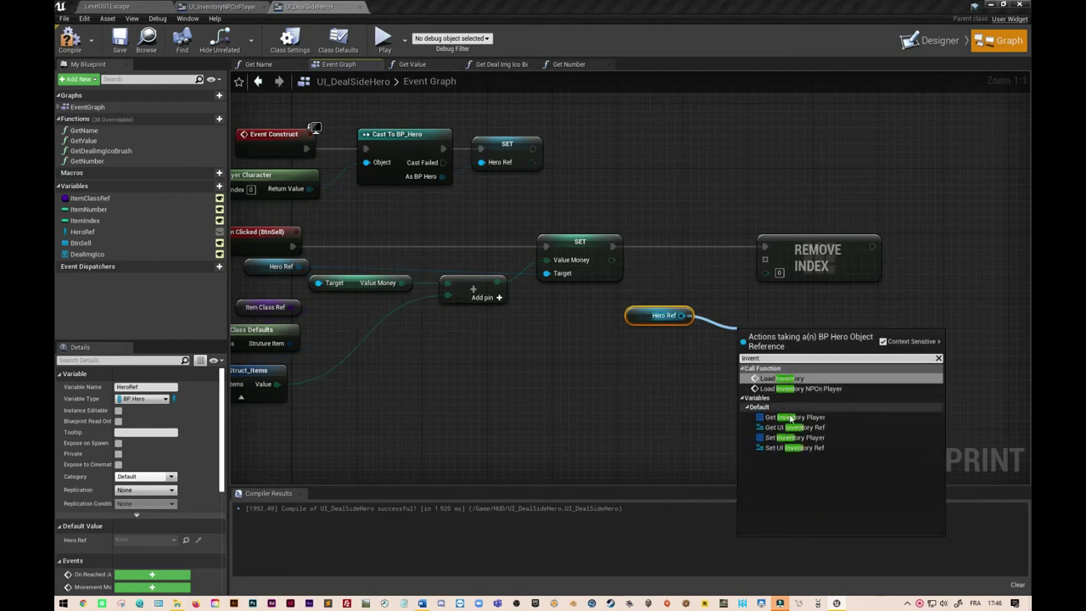
pyautogui.click(789, 416)
pyautogui.moveTo(788, 343)
pyautogui.mouseDown()
pyautogui.moveTo(674, 295)
pyautogui.moveTo(766, 264)
pyautogui.mouseUp()
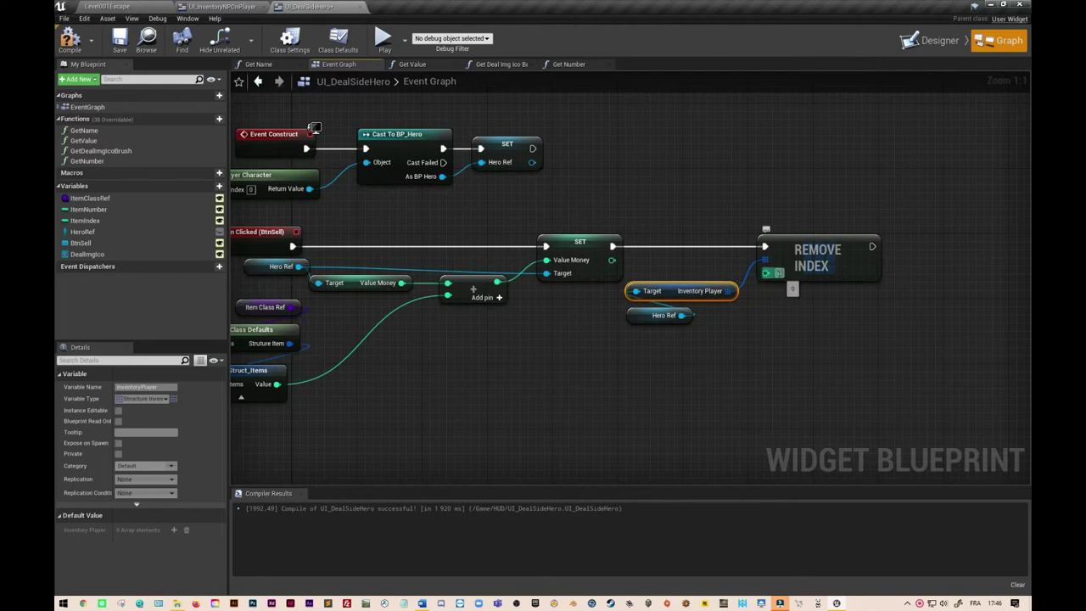
pyautogui.moveTo(80, 222)
pyautogui.mouseDown()
pyautogui.moveTo(766, 278)
pyautogui.moveTo(692, 274)
pyautogui.mouseUp()
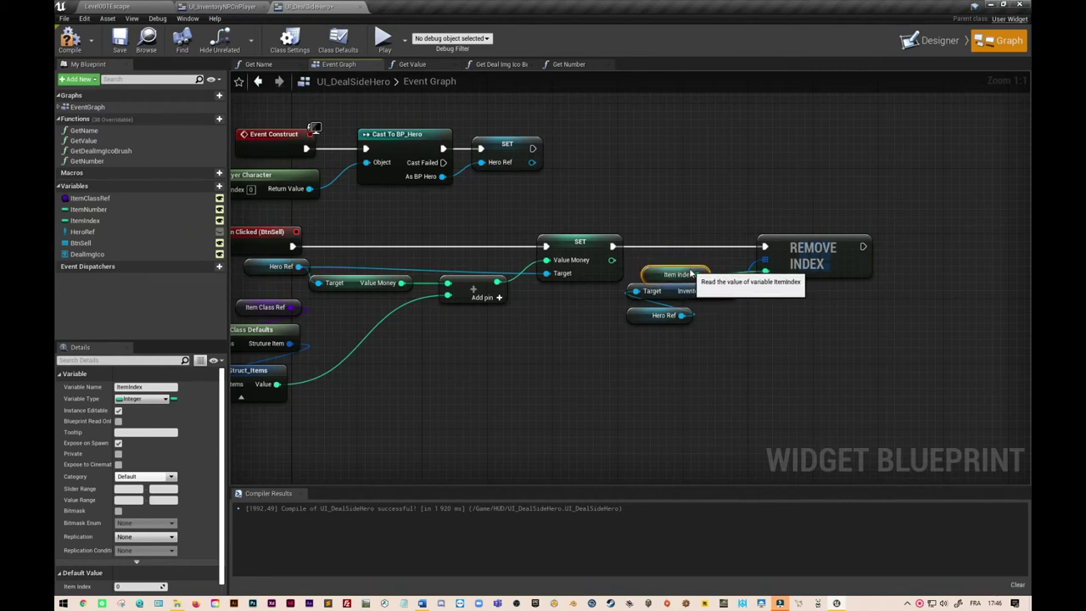
# Step: Frame Remove Index and its three input nodes in a comment titled 'Delete Item Sell'
pyautogui.moveTo(734, 335); pyautogui.dragTo(619, 254)
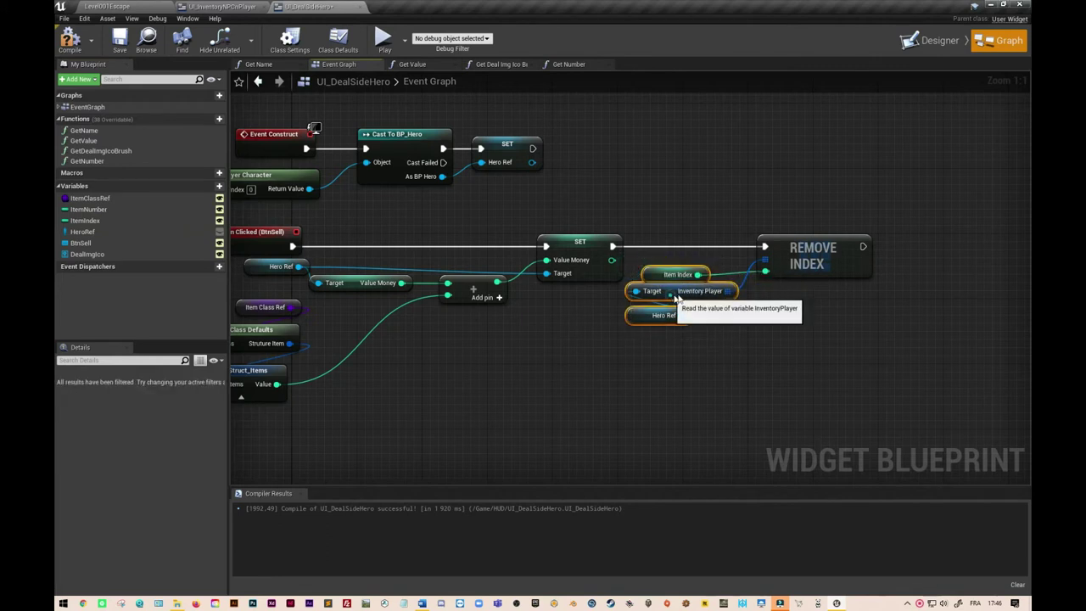
pyautogui.moveTo(676, 297); pyautogui.dragTo(701, 297)
pyautogui.moveTo(635, 210); pyautogui.dragTo(913, 361)
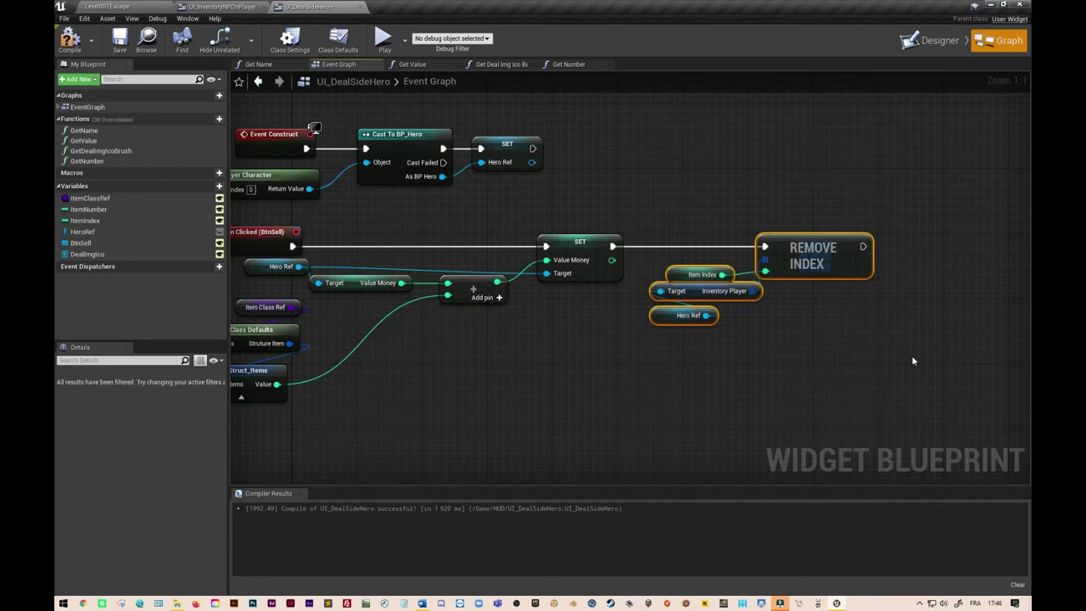
pyautogui.write('c')
pyautogui.write('Delete Item Sell')
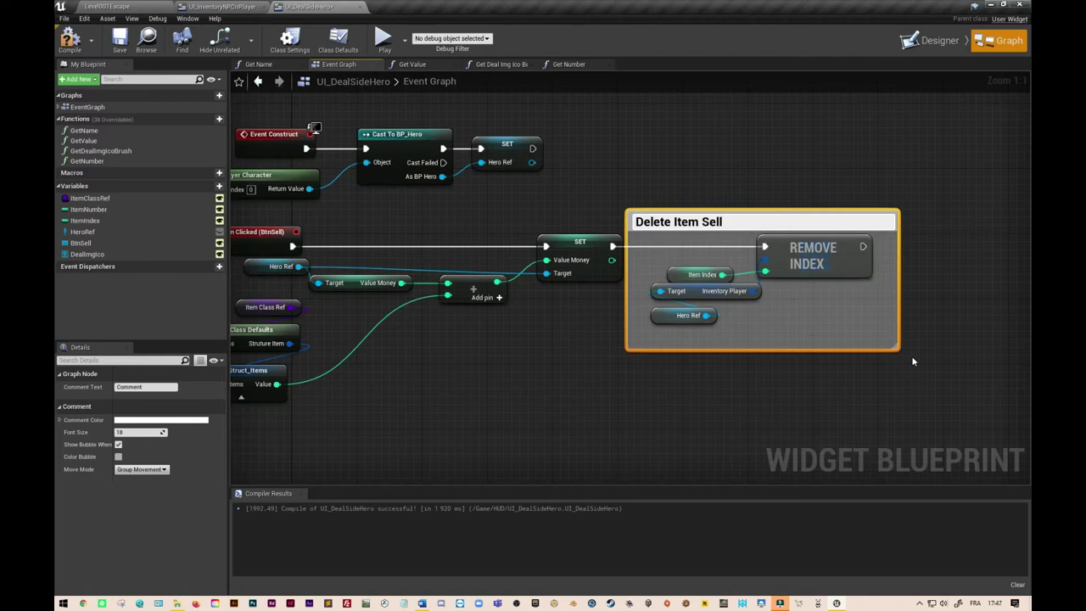
# Step: Change the comment title to 'Delete Item Sold', then compile and save UI_DealSideHero
pyautogui.press('Return')
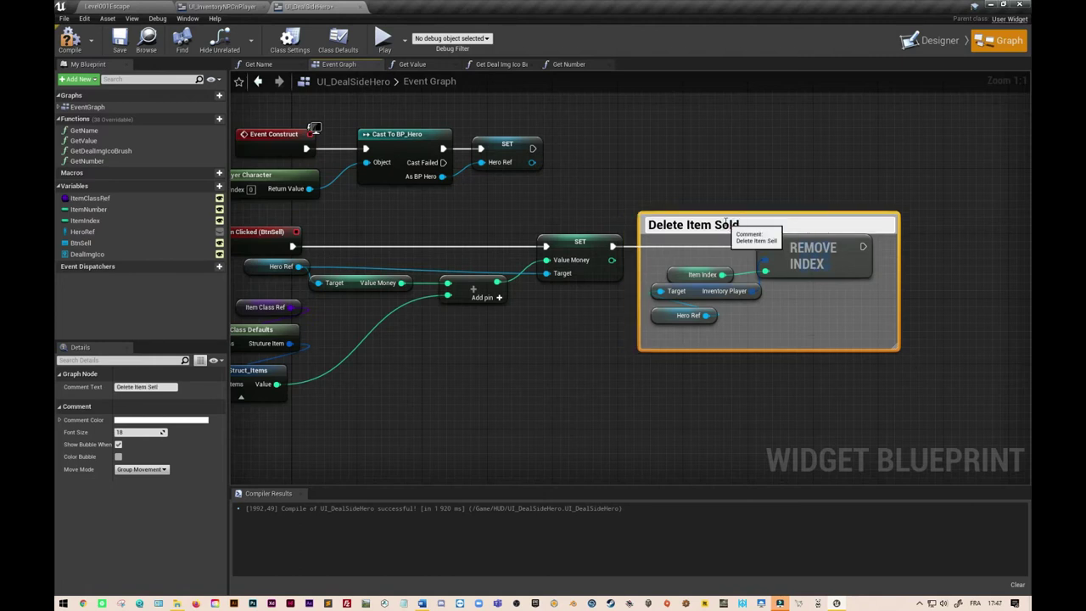
pyautogui.click(618, 347)
pyautogui.moveTo(577, 381)
pyautogui.mouseDown(button='right')
pyautogui.moveTo(709, 355)
pyautogui.moveTo(824, 365)
pyautogui.mouseUp(button='right')
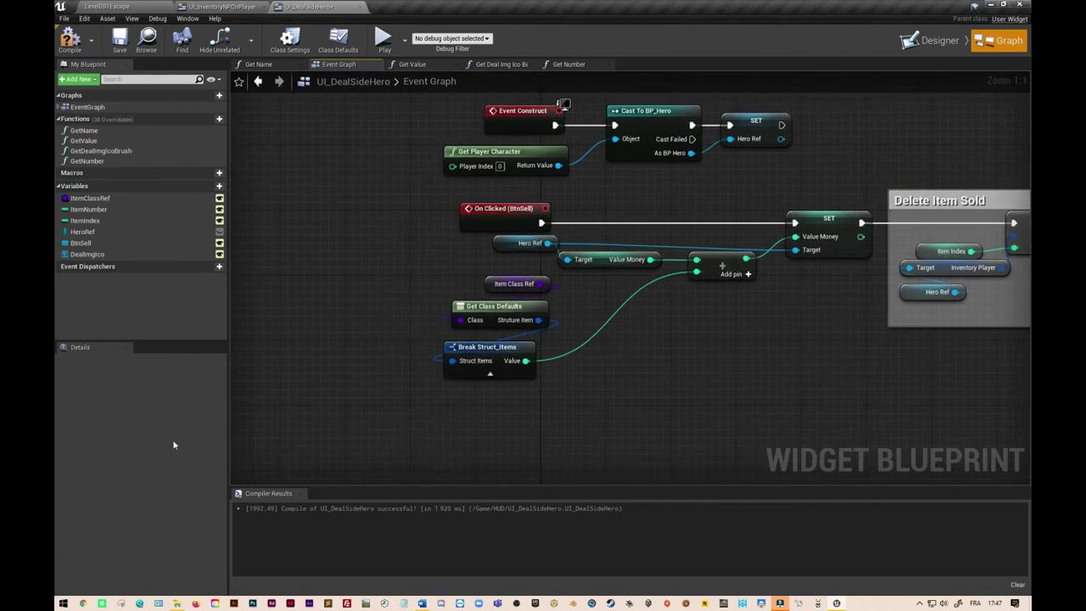
pyautogui.click(70, 40)
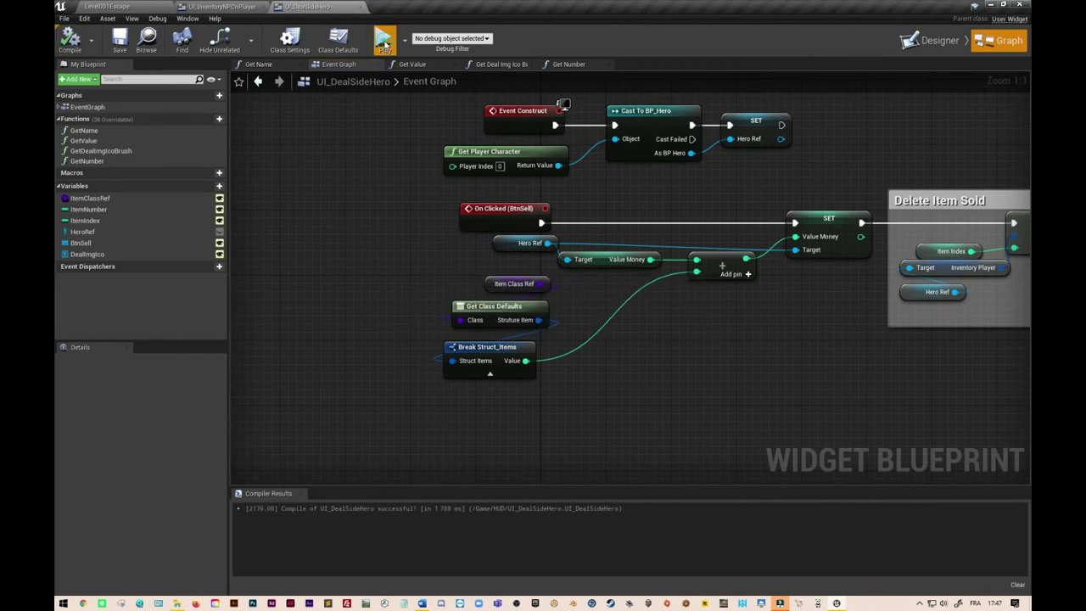
# Step: Start a play test and run the hero to the merchant to open trading
pyautogui.click(384, 41)
pyautogui.click(664, 252)
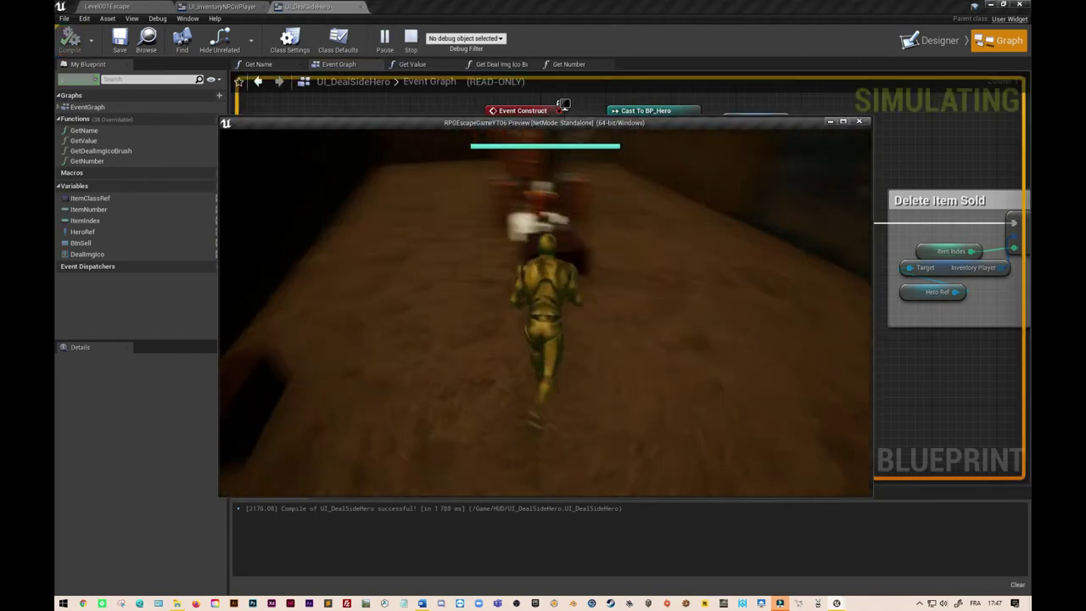
pyautogui.press('w')
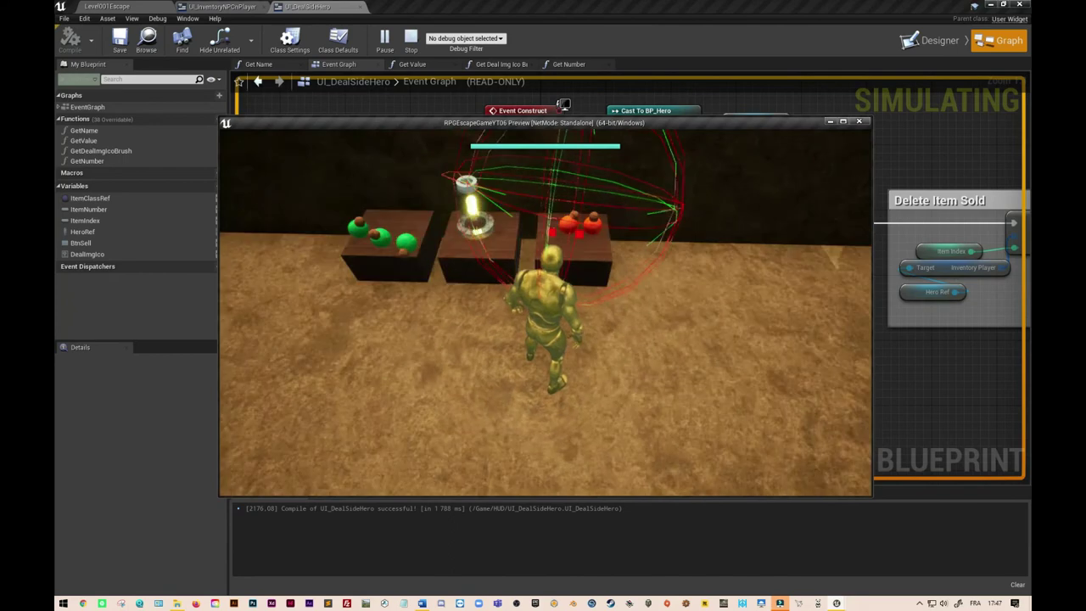
pyautogui.press('w')
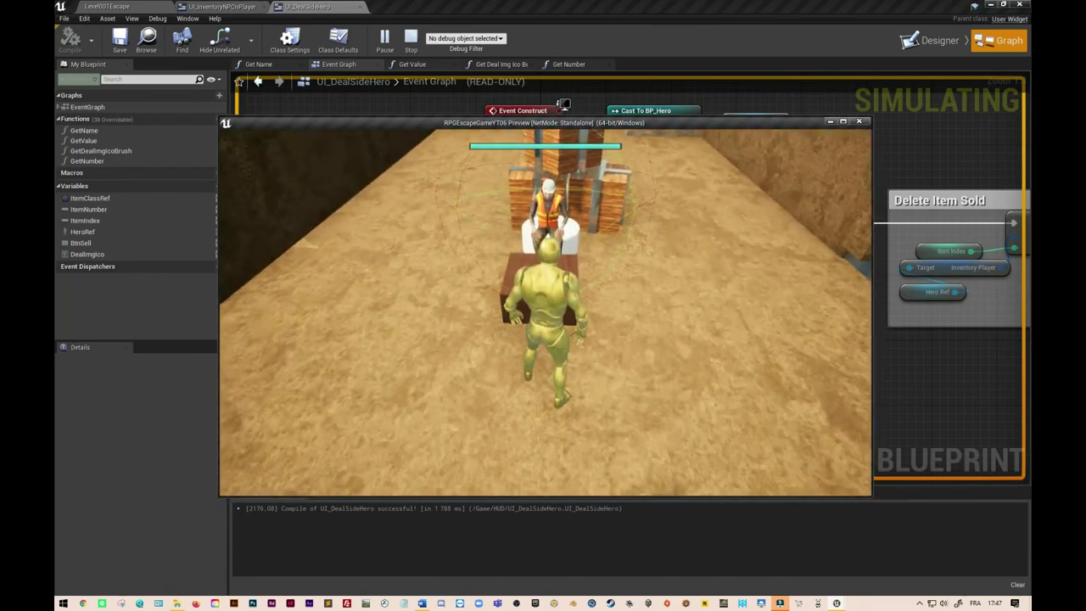
pyautogui.press('e')
# Step: Sell potions until the hero's gold rises from 100 to 125, then stop the test
pyautogui.click(587, 243)
pyautogui.click(587, 242)
pyautogui.click(587, 242)
pyautogui.click(587, 243)
pyautogui.click(587, 243)
pyautogui.click(587, 242)
pyautogui.click(587, 243)
pyautogui.press('Escape')
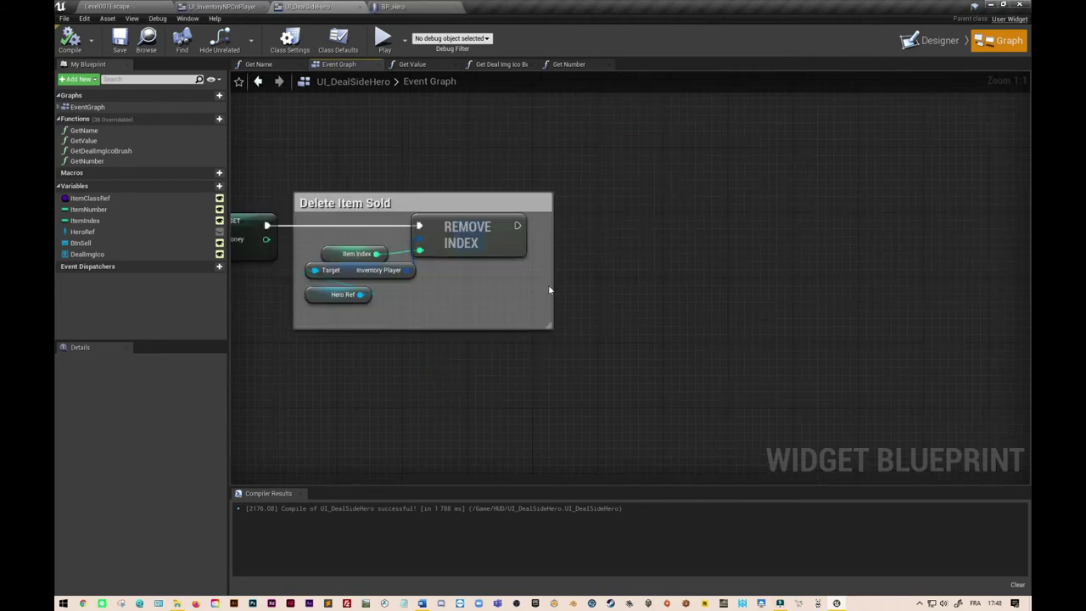
# Step: Widen the Delete Item Sold comment and add a Load Inventory NPCn Player call on Hero Ref
pyautogui.moveTo(551, 287); pyautogui.dragTo(675, 277)
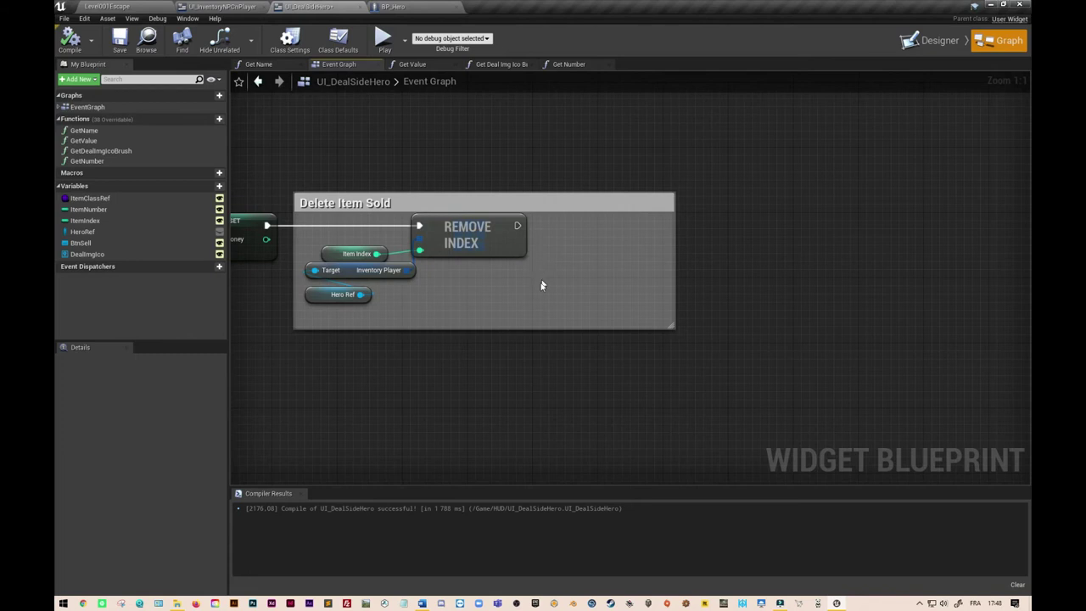
pyautogui.moveTo(517, 226); pyautogui.dragTo(578, 168)
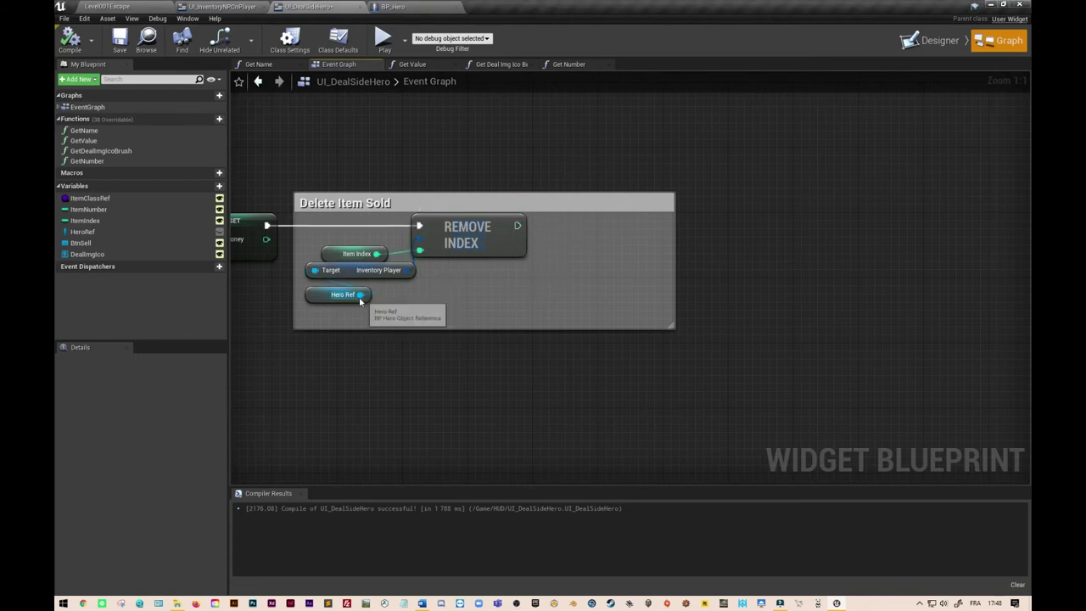
pyautogui.moveTo(361, 295); pyautogui.dragTo(503, 299)
pyautogui.moveTo(503, 299); pyautogui.dragTo(503, 299)
pyautogui.write('load')
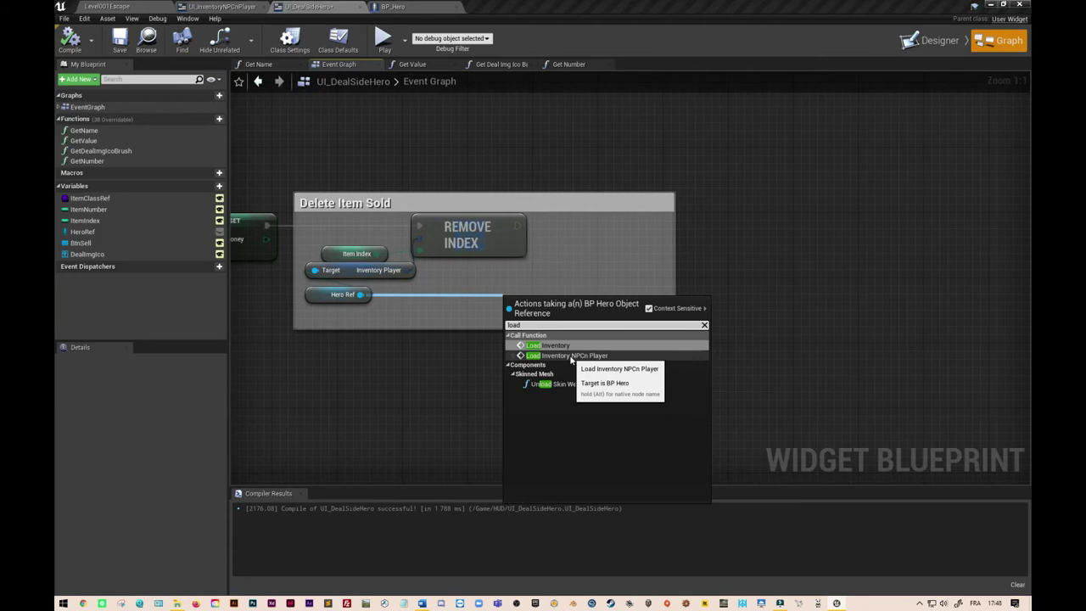
pyautogui.click(571, 356)
# Step: Run Load Inventory NPCn Player after Remove Index inside the comment, tidying the Hero Ref wire with a reroute
pyautogui.moveTo(585, 299); pyautogui.dragTo(634, 231)
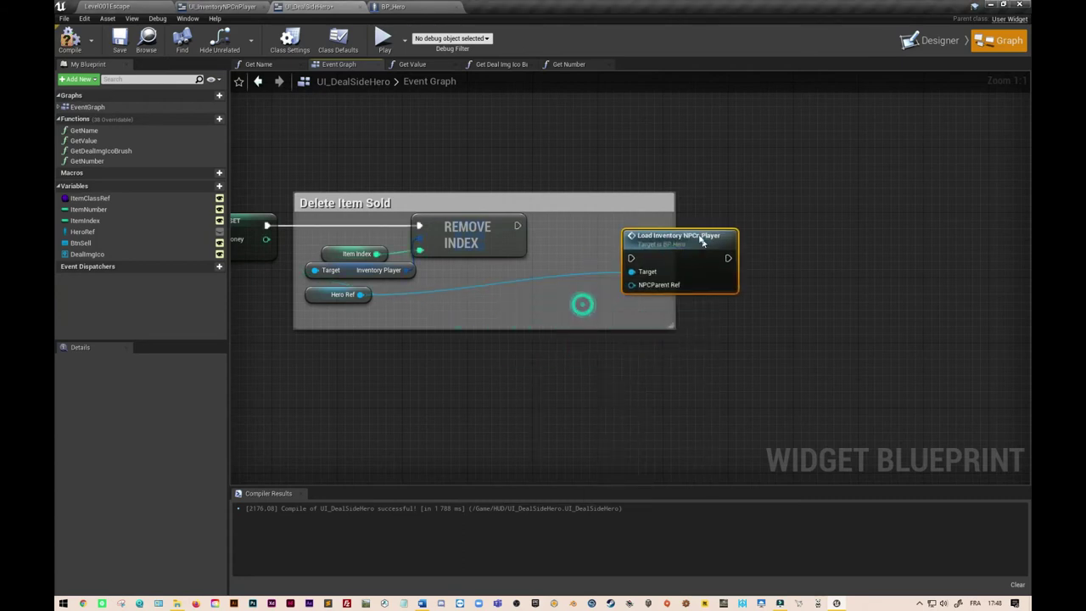
pyautogui.moveTo(517, 225); pyautogui.dragTo(558, 254)
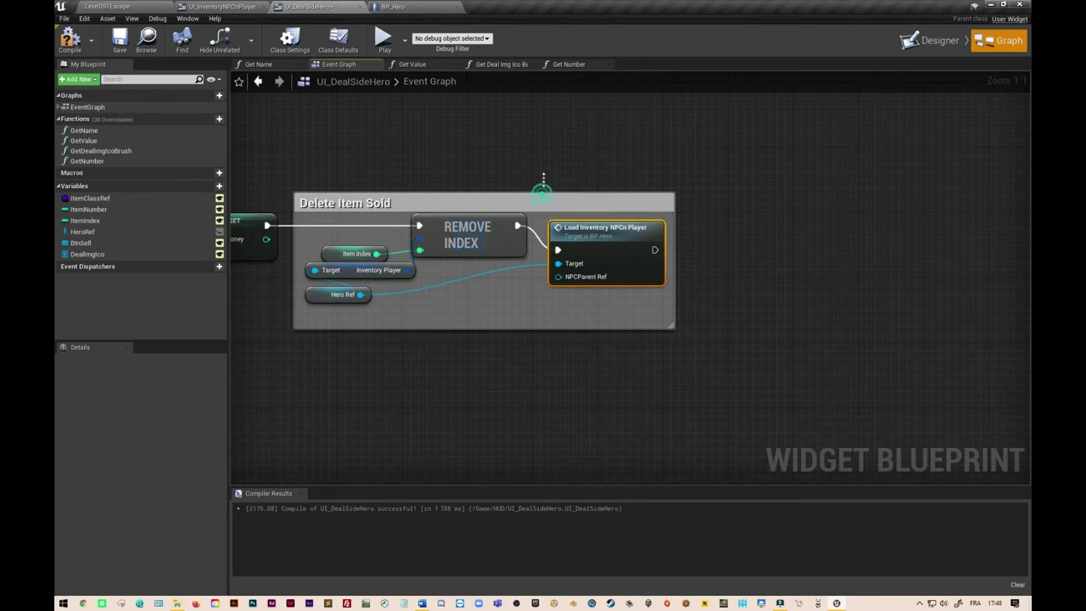
pyautogui.moveTo(553, 245); pyautogui.dragTo(560, 220)
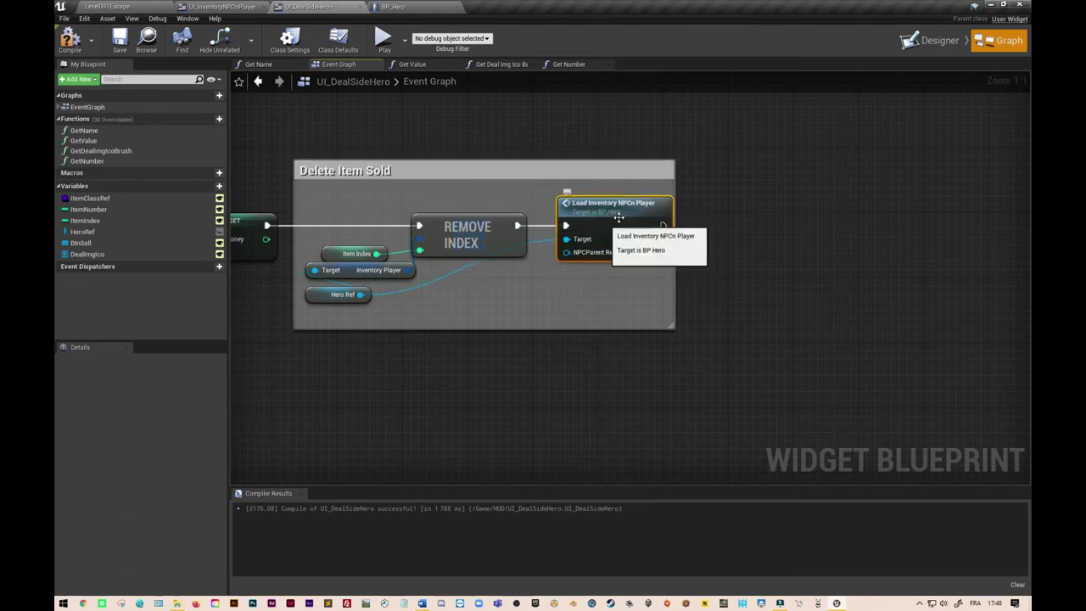
pyautogui.doubleClick(469, 273)
pyautogui.moveTo(463, 268); pyautogui.dragTo(501, 310)
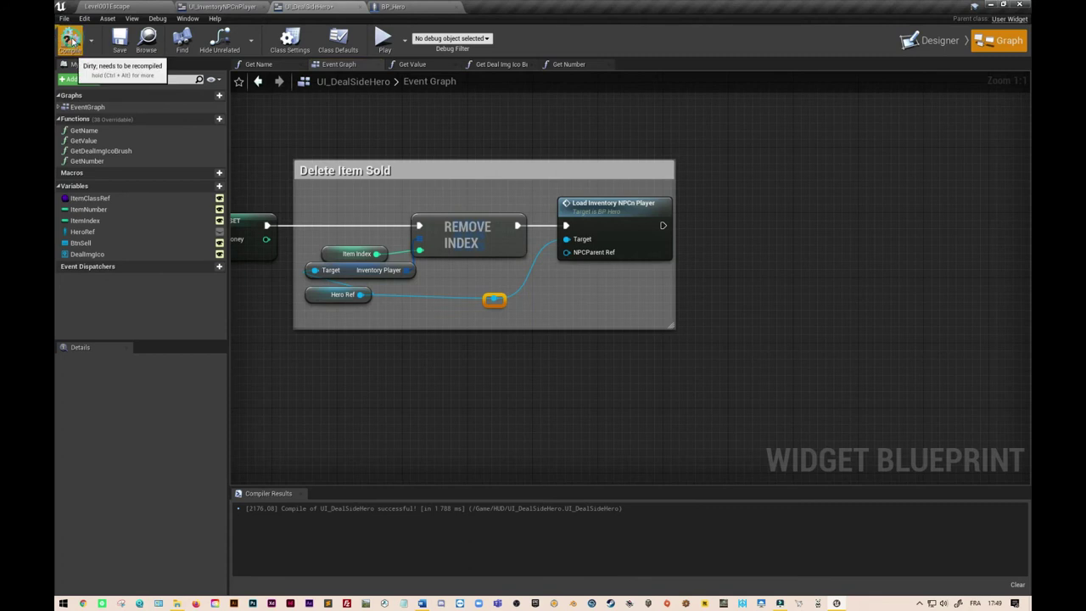
# Step: Compile the widget and add a new variable named NPC01Ref
pyautogui.click(72, 39)
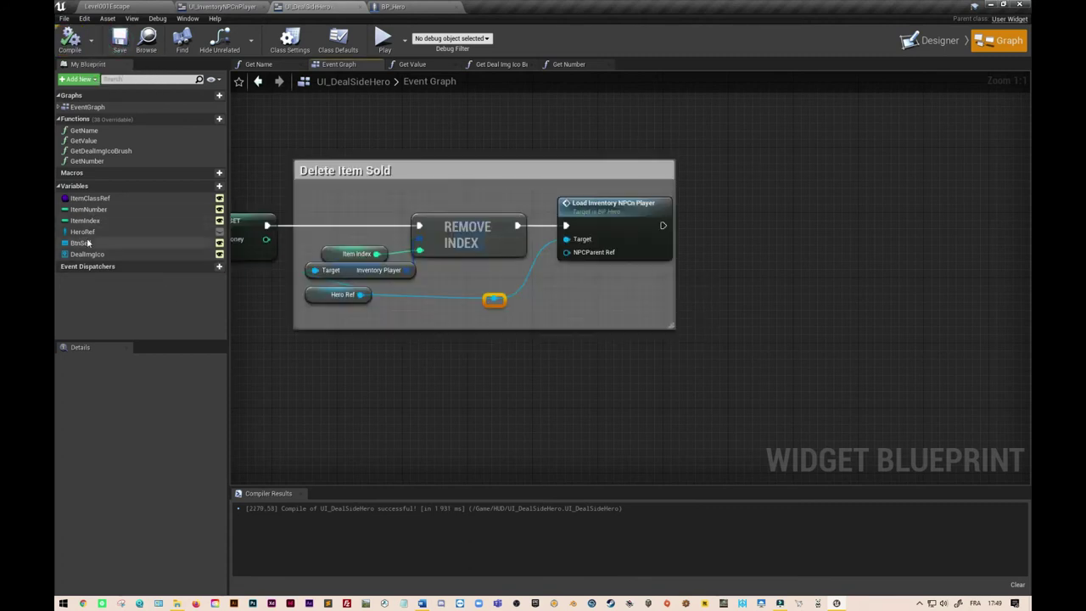
pyautogui.click(219, 186)
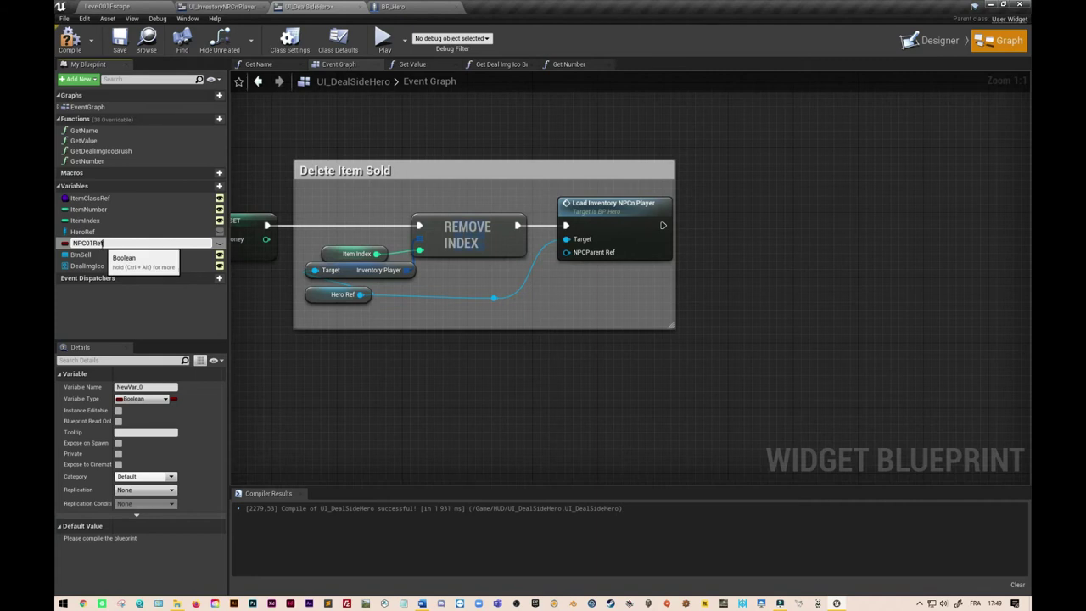
pyautogui.click(117, 303)
pyautogui.click(85, 243)
pyautogui.press('F2')
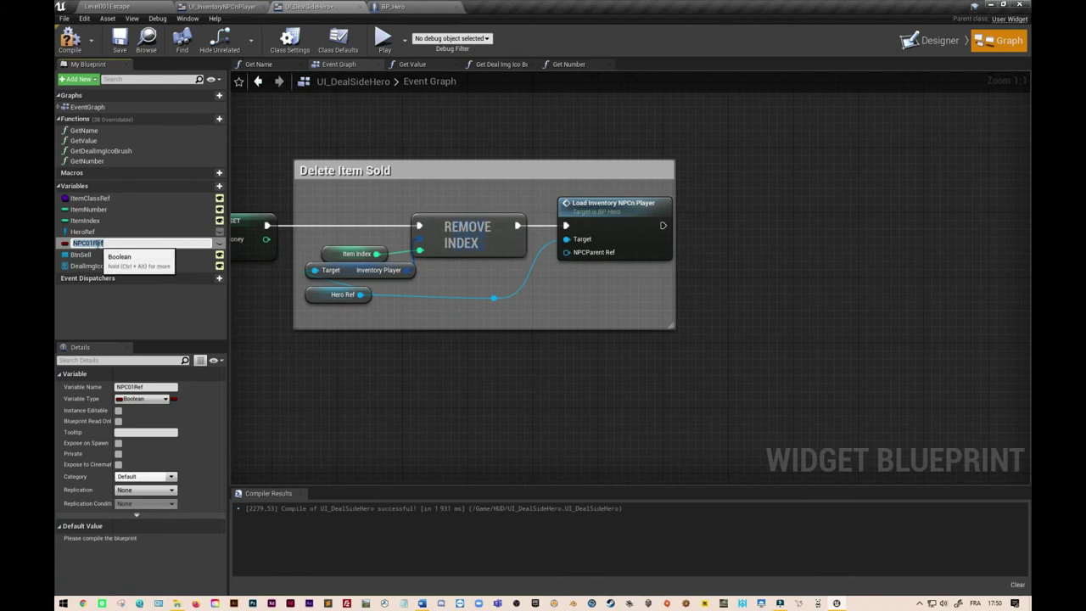
# Step: Set NPC01Ref's type to BP NPC01 Object Reference
pyautogui.click(167, 400)
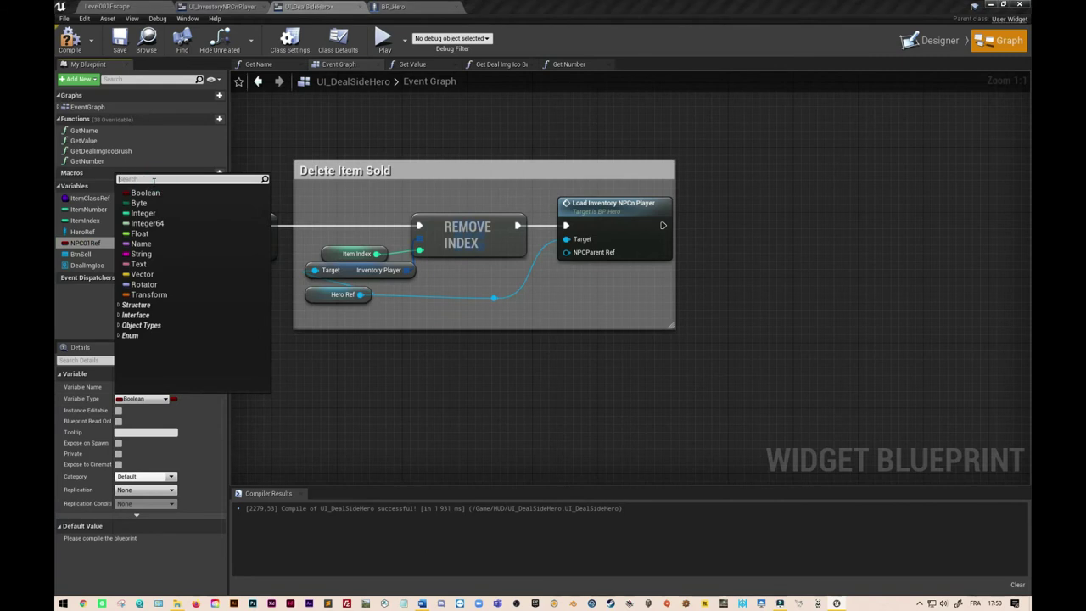
pyautogui.write('BP_')
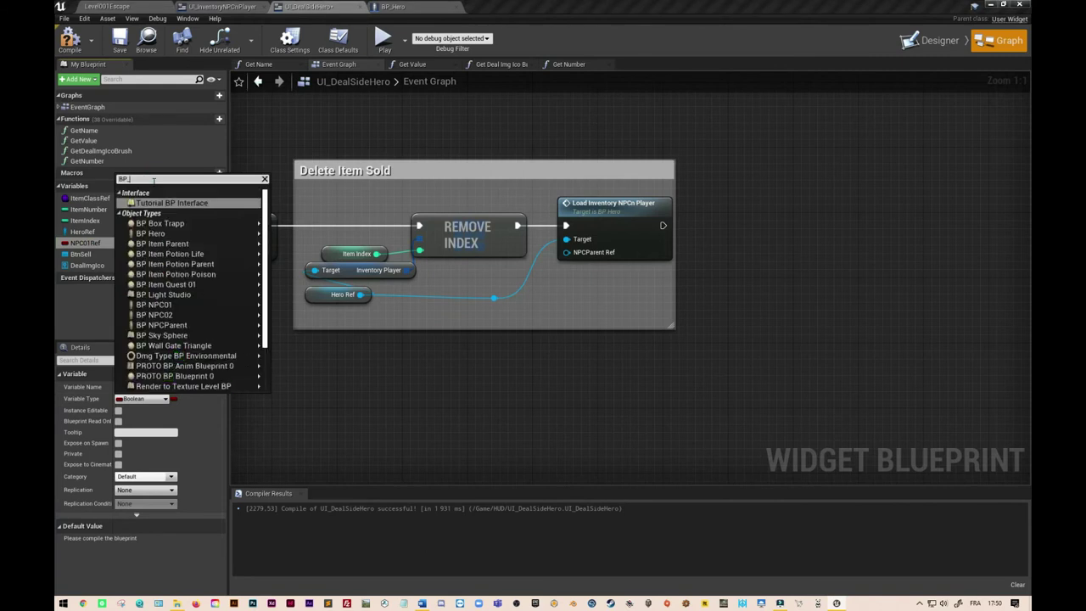
pyautogui.write('NPC')
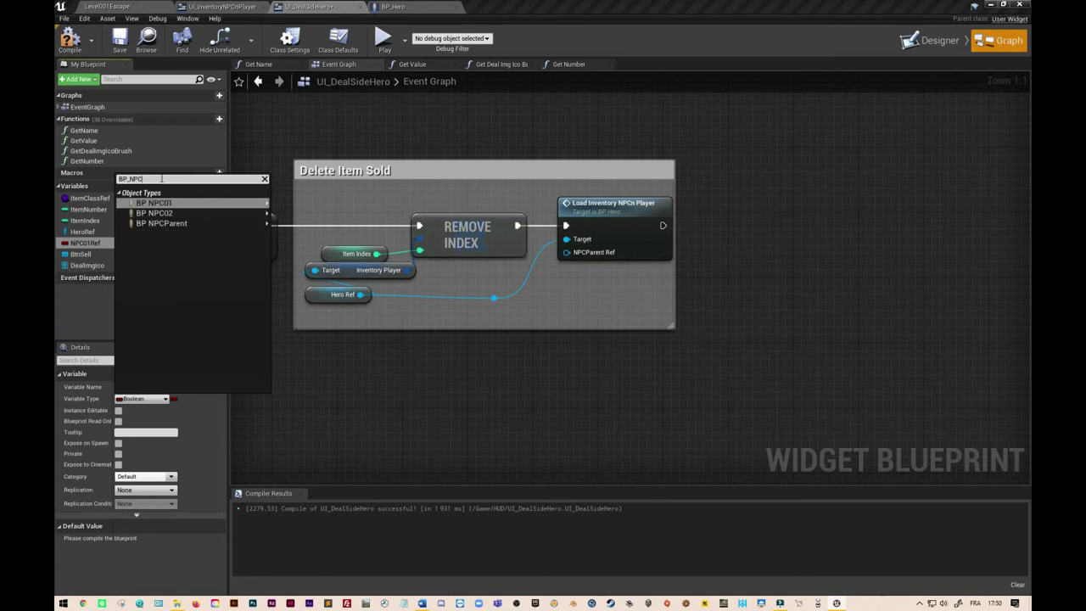
pyautogui.moveTo(221, 204)
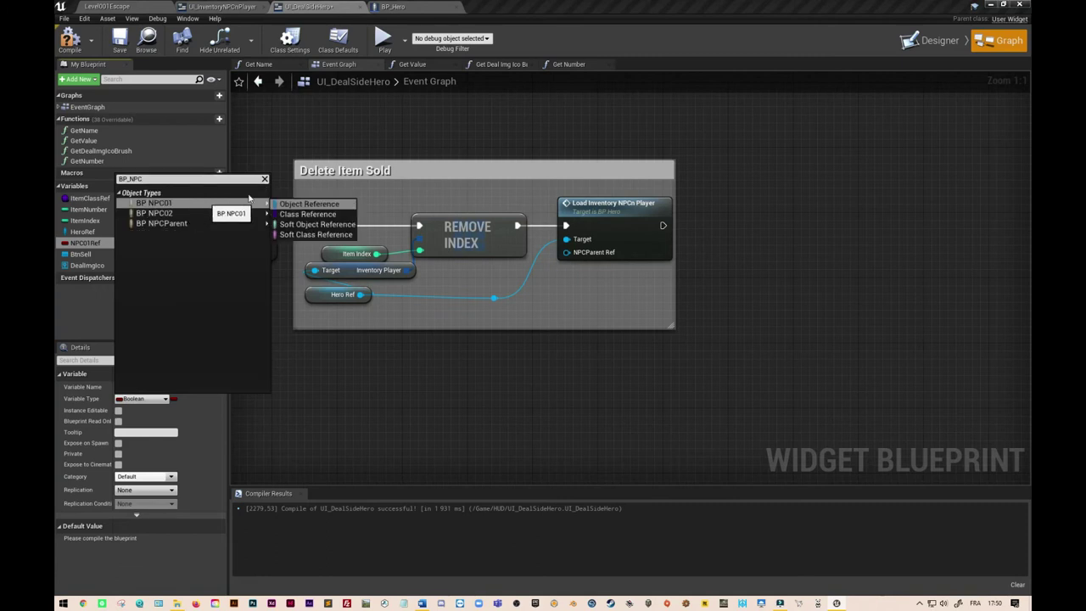
pyautogui.click(302, 206)
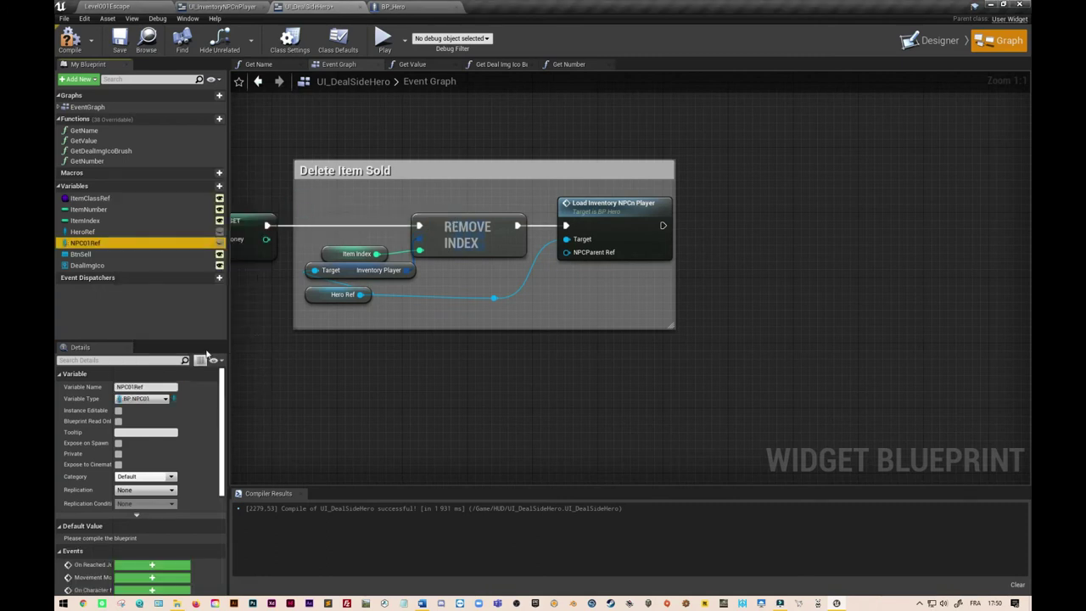
# Step: Wire NPC01Ref into NPC Parent Ref, make it instance editable and exposed on spawn, then open Load Inventory NPCn Player
pyautogui.moveTo(85, 243)
pyautogui.mouseDown()
pyautogui.moveTo(566, 255)
pyautogui.moveTo(514, 289)
pyautogui.mouseUp()
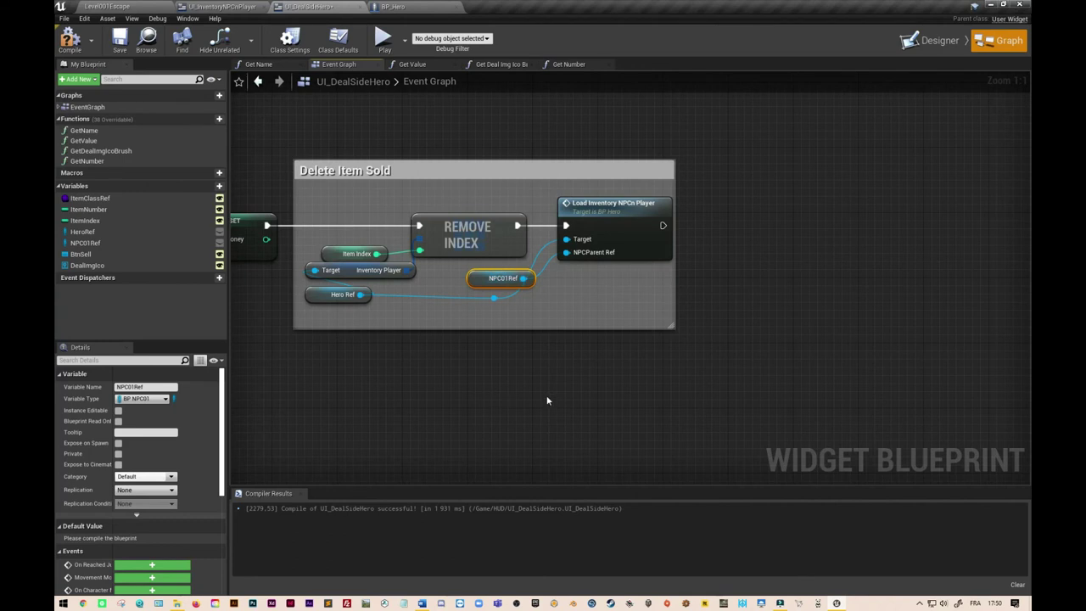
pyautogui.hotkey('ctrl', 's')
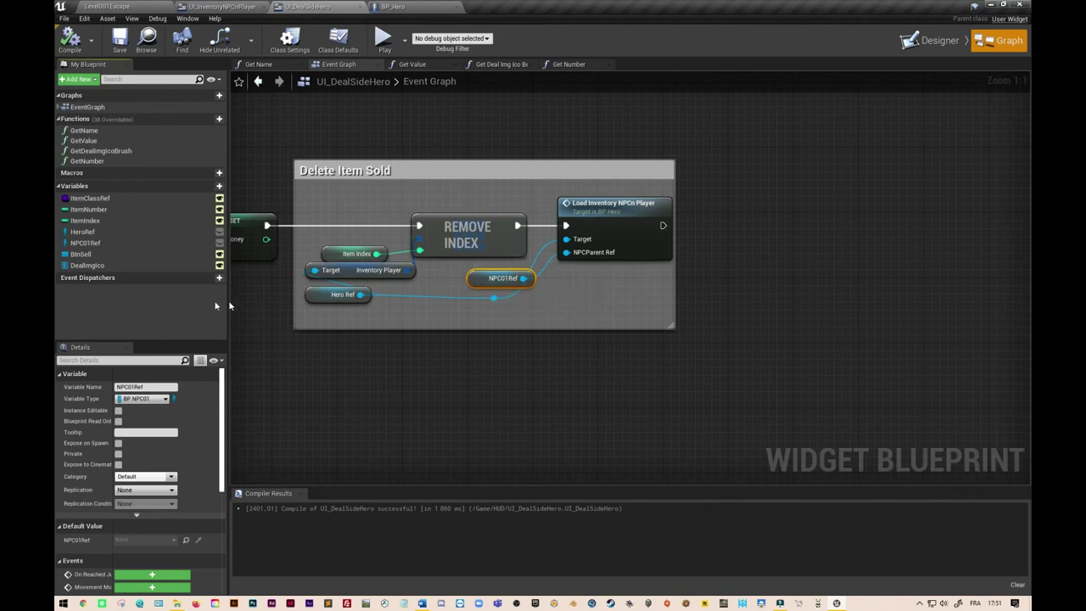
pyautogui.click(88, 244)
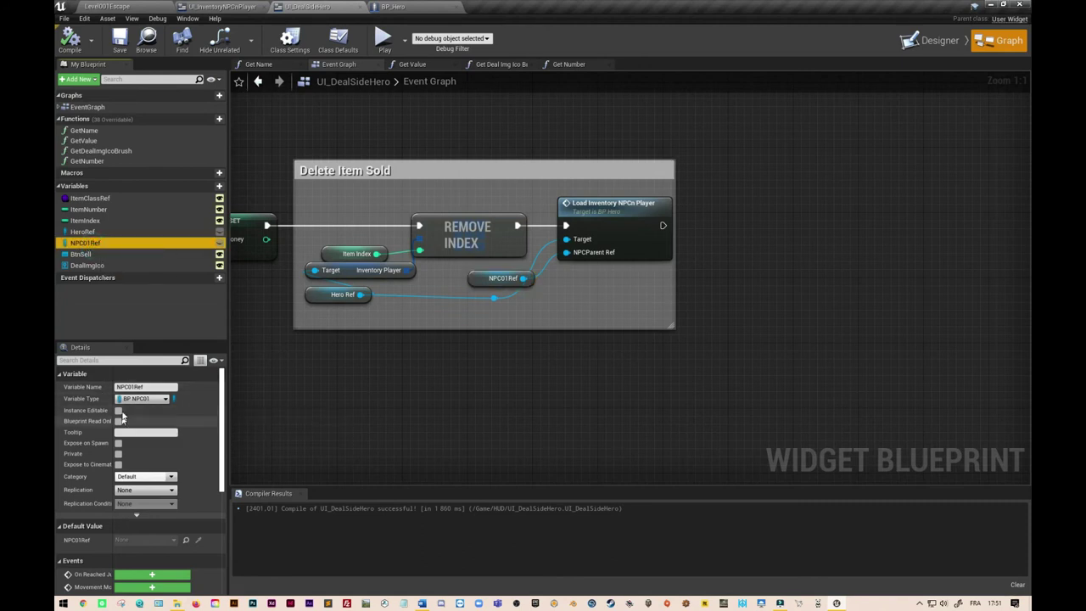
pyautogui.click(119, 410)
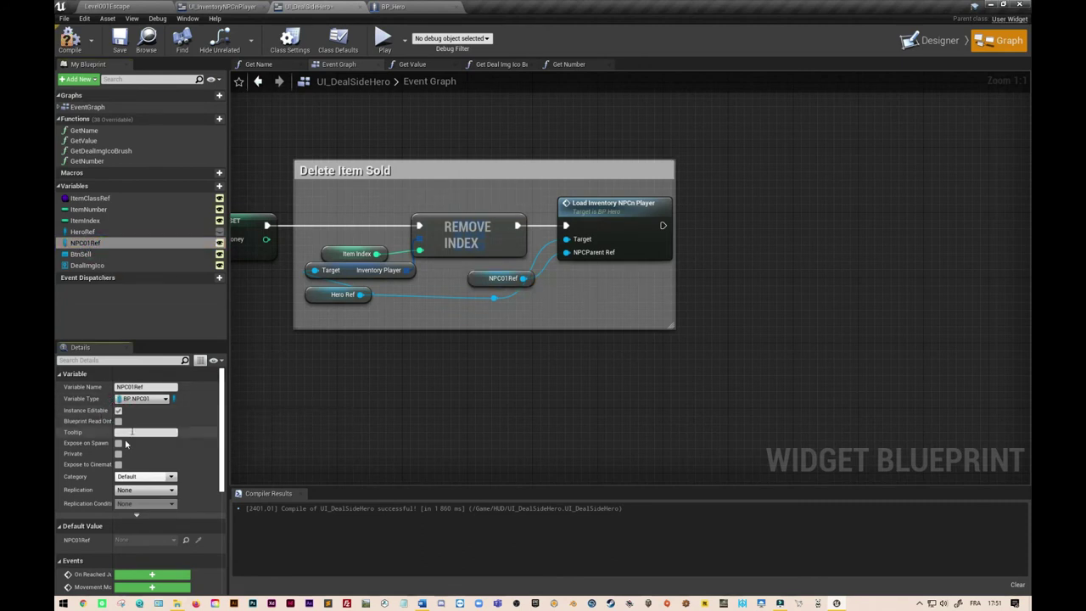
pyautogui.click(119, 443)
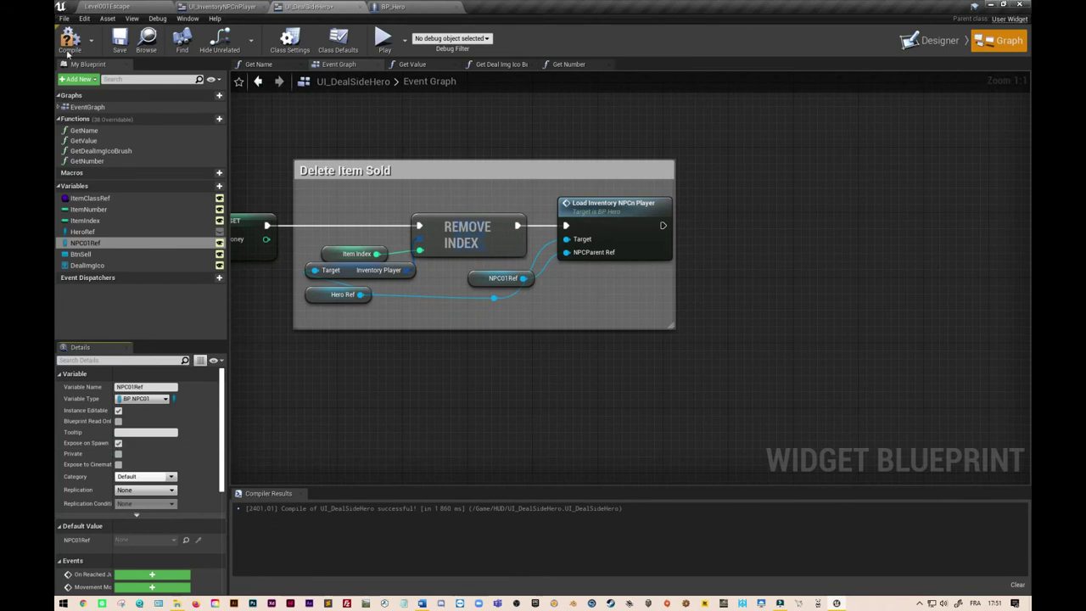
pyautogui.click(81, 52)
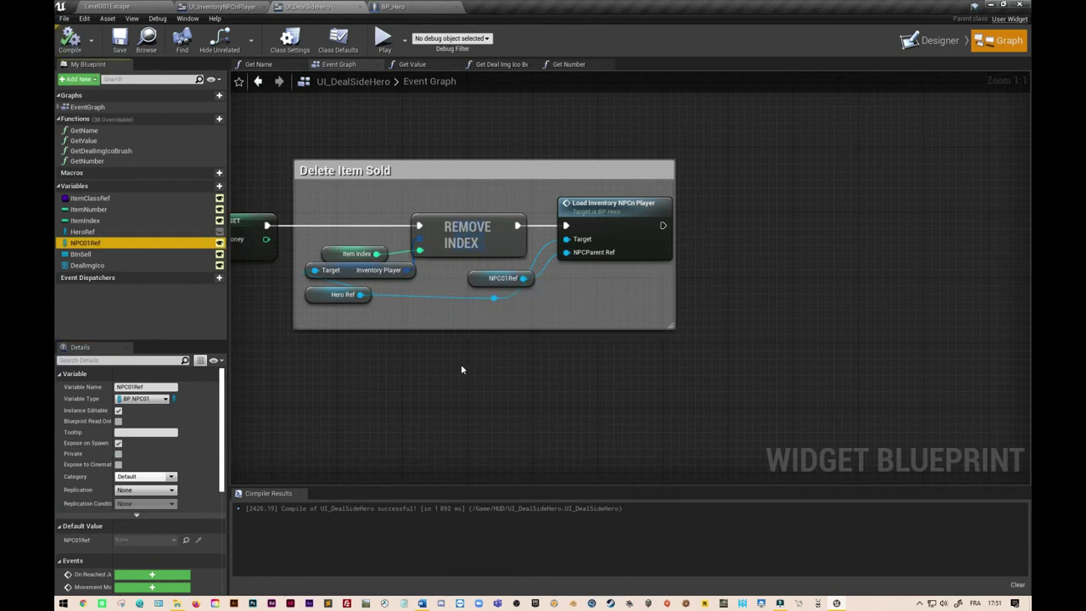
pyautogui.doubleClick(622, 203)
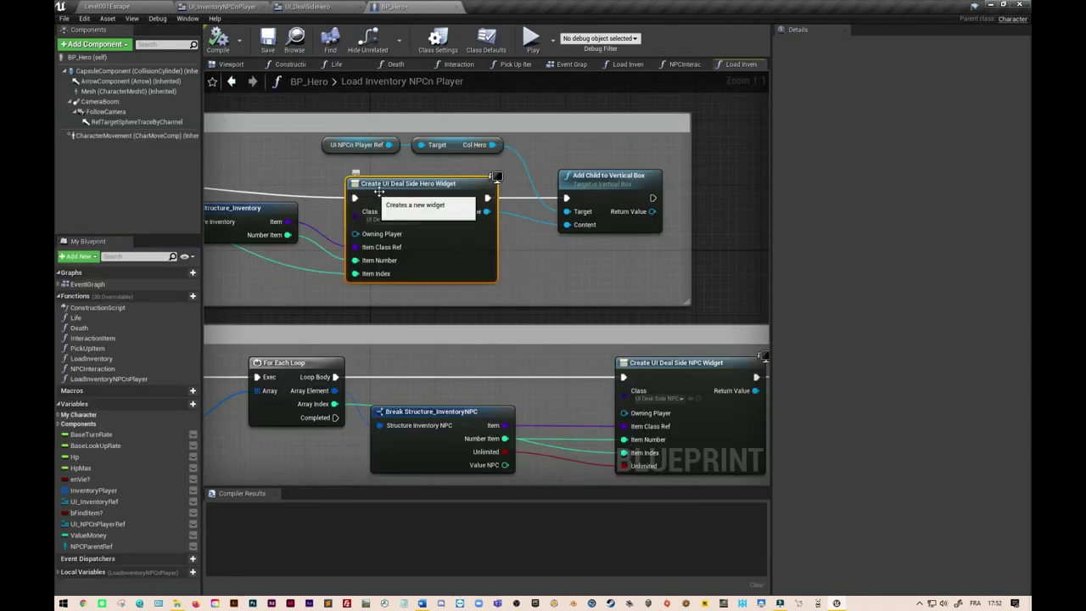
# Step: Refresh the Create UI Deal Side Hero Widget node so its NPC01Ref pin appears
pyautogui.rightClick(452, 248)
pyautogui.click(475, 314)
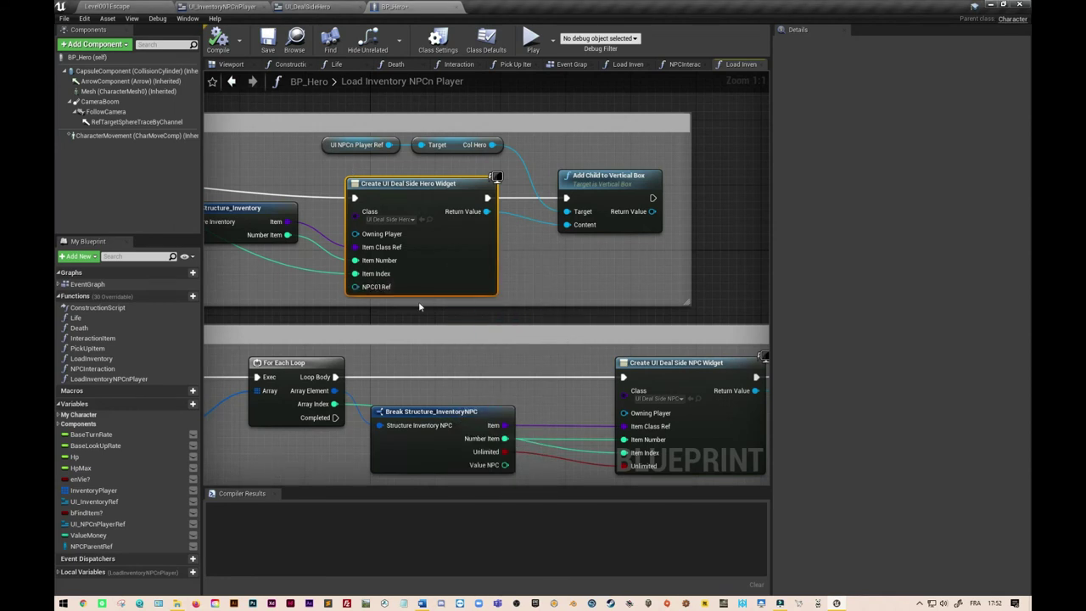
pyautogui.moveTo(401, 304); pyautogui.dragTo(624, 310, button='right')
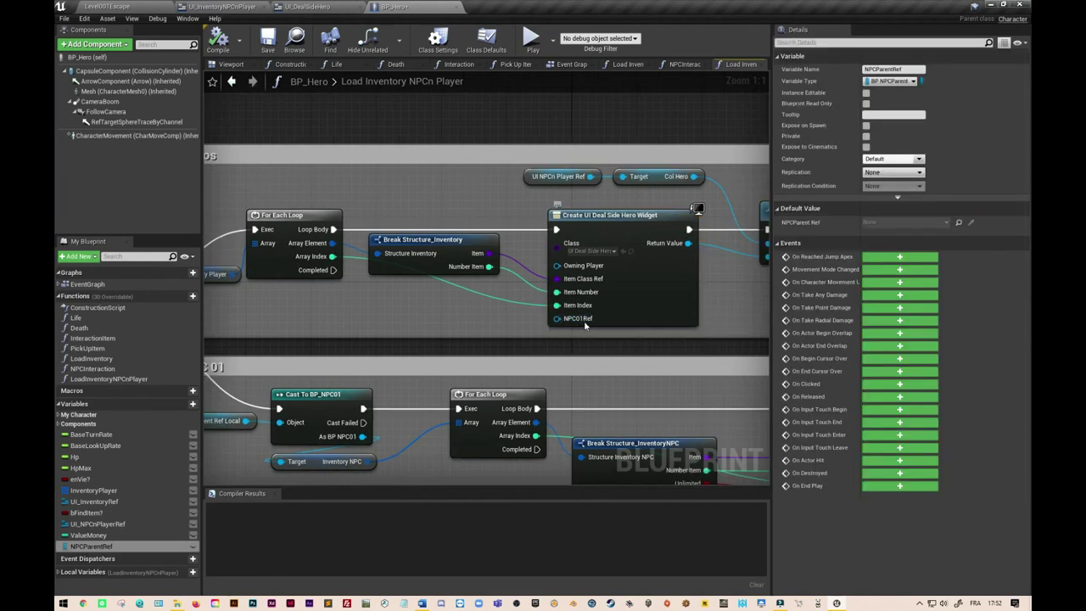
# Step: Move the function's entry and SET nodes left to make room after SET
pyautogui.scroll(-1, 457, 350)
pyautogui.scroll(-1, 414, 350)
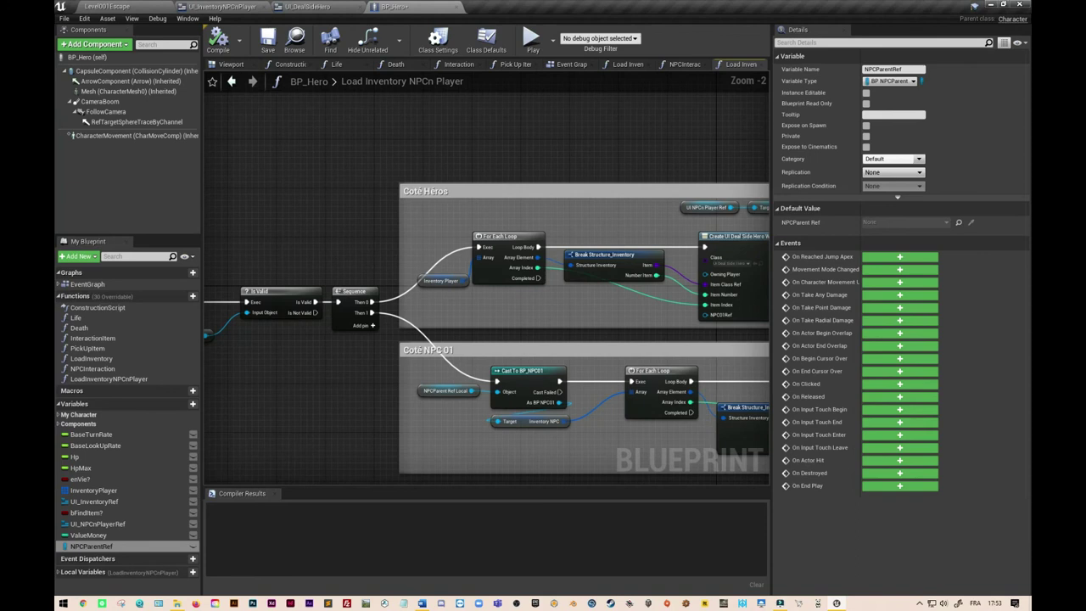
pyautogui.moveTo(332, 379); pyautogui.dragTo(423, 358, button='right')
pyautogui.scroll(1, 291, 357)
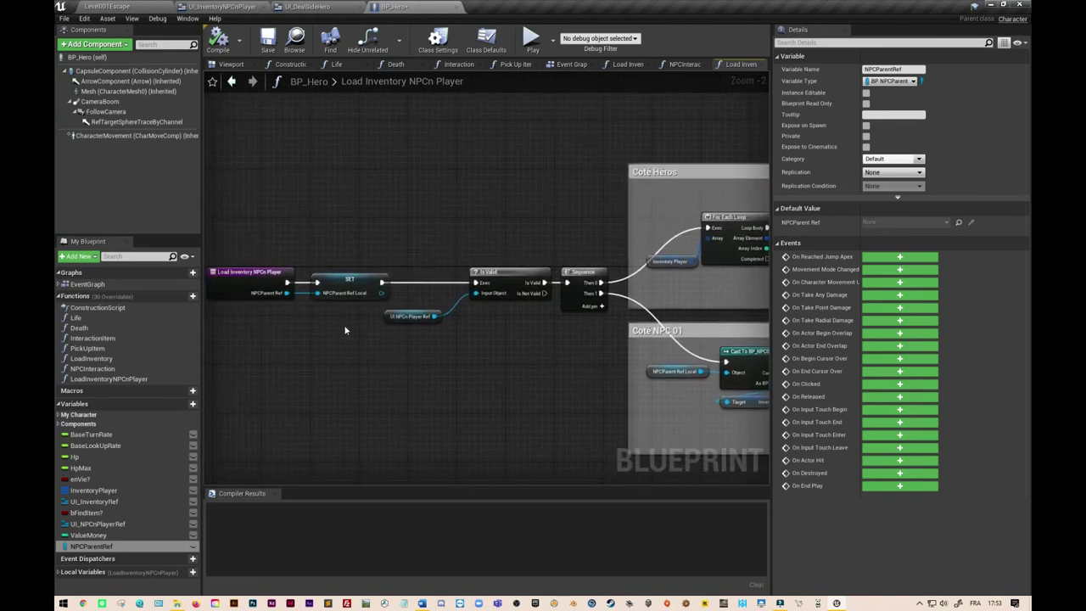
pyautogui.scroll(1, 331, 315)
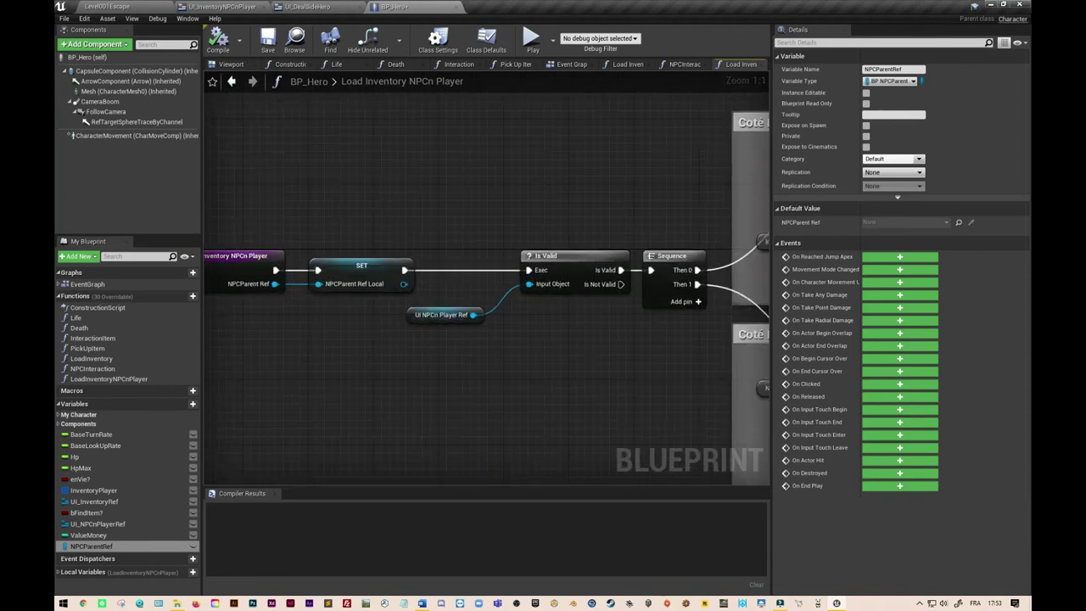
pyautogui.moveTo(359, 307); pyautogui.dragTo(491, 321, button='right')
pyautogui.moveTo(335, 247); pyautogui.dragTo(511, 371)
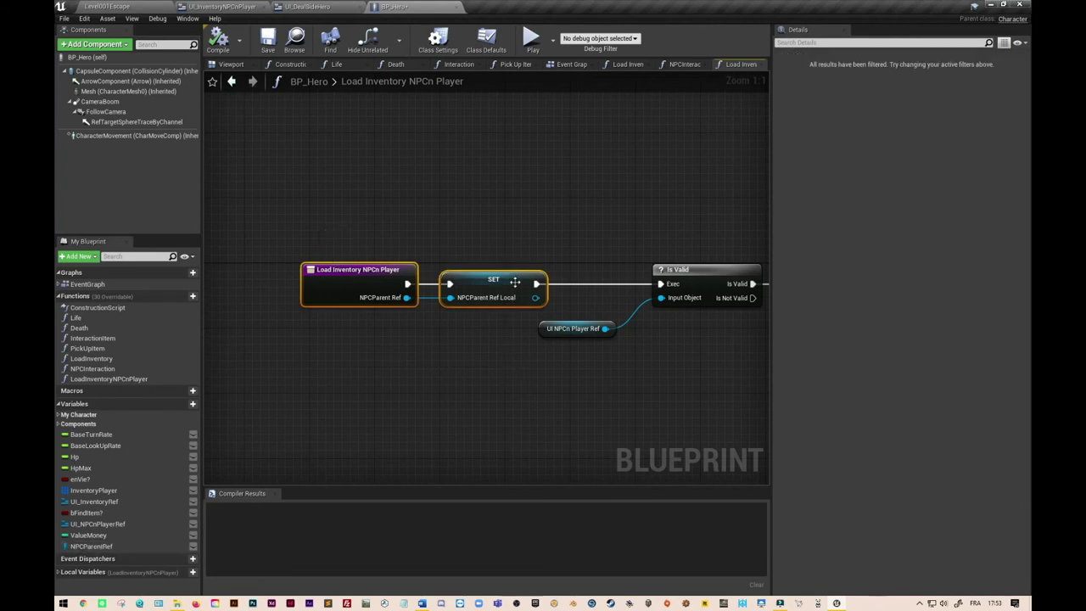
pyautogui.moveTo(500, 291); pyautogui.dragTo(303, 289)
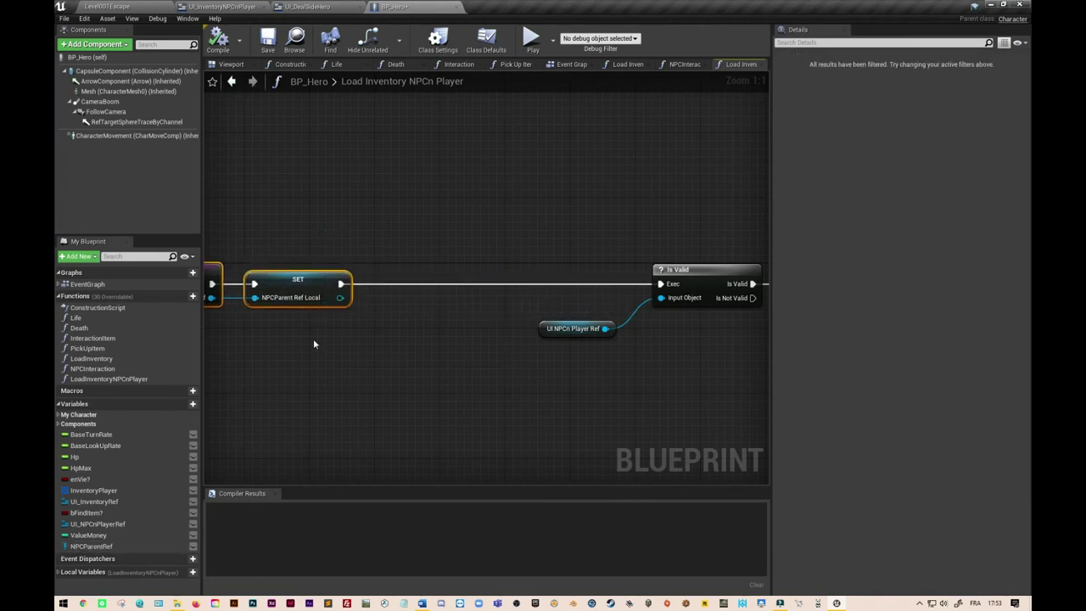
# Step: Add a Cast To BP_NPC01 node on SET's execution output
pyautogui.moveTo(313, 339); pyautogui.dragTo(388, 337, button='right')
pyautogui.moveTo(415, 282)
pyautogui.mouseDown()
pyautogui.moveTo(488, 286)
pyautogui.moveTo(480, 282)
pyautogui.mouseUp()
pyautogui.write('casto')
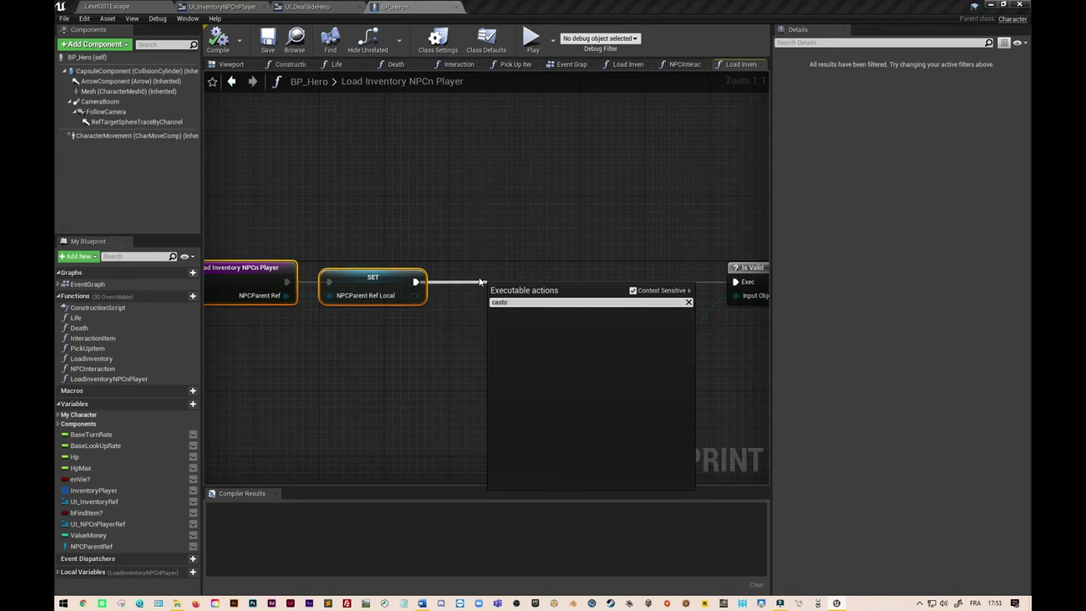
pyautogui.press('BackSpace')
pyautogui.write('tobp')
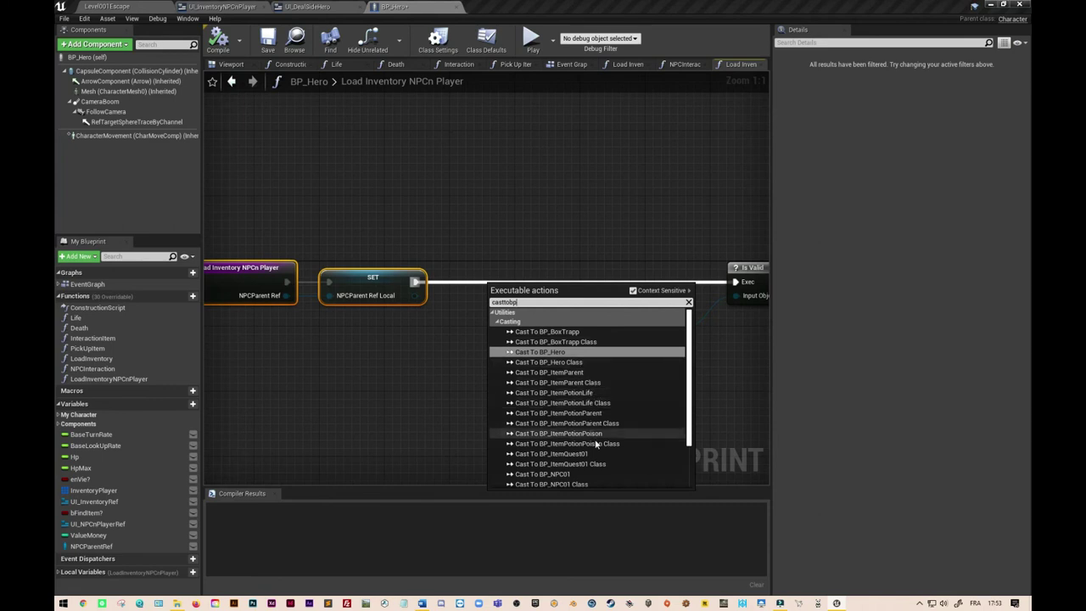
pyautogui.scroll(-1, 598, 450)
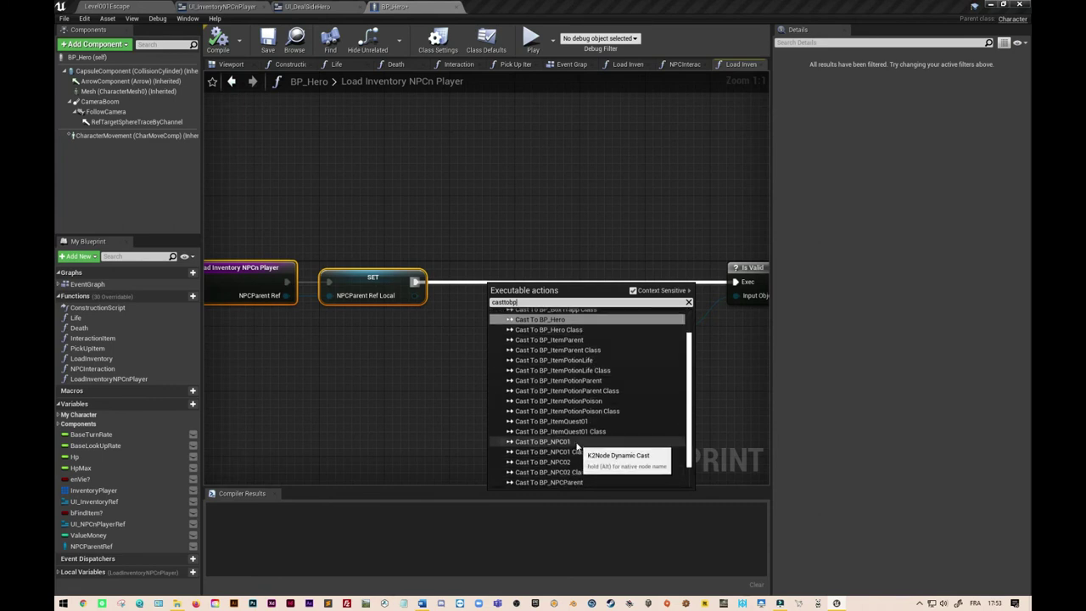
pyautogui.click(578, 441)
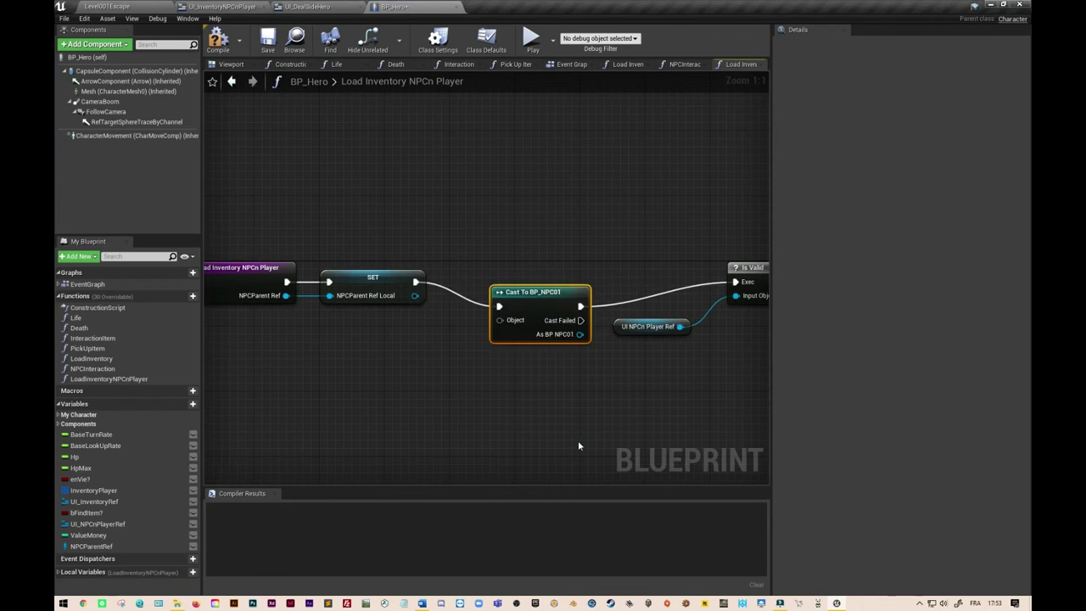
# Step: Connect NPCParent Ref Local to the cast's Object pin
pyautogui.moveTo(534, 276); pyautogui.dragTo(519, 269)
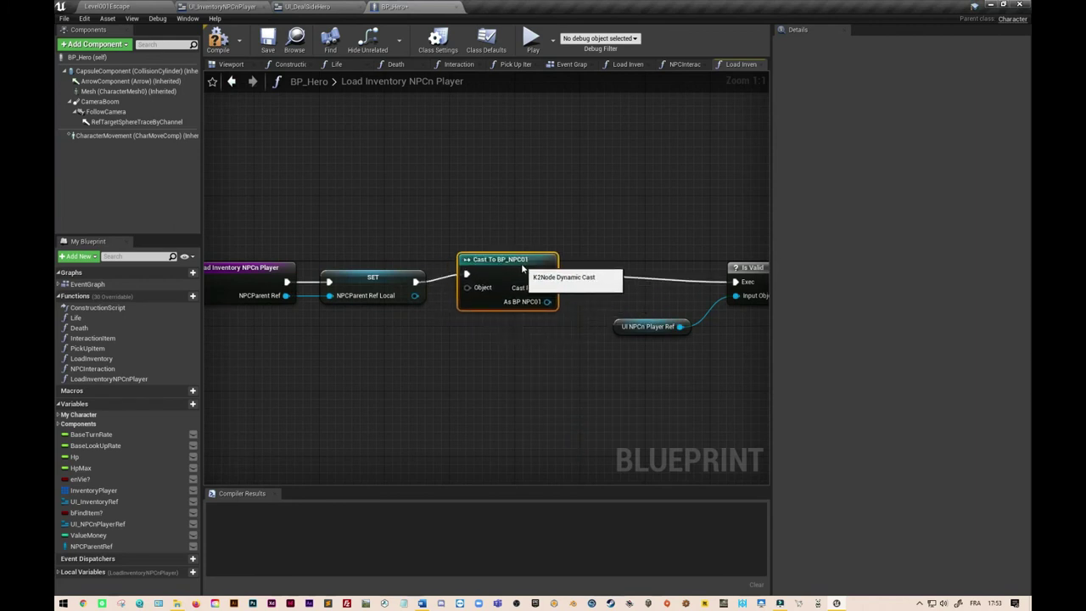
pyautogui.moveTo(414, 296); pyautogui.dragTo(466, 296)
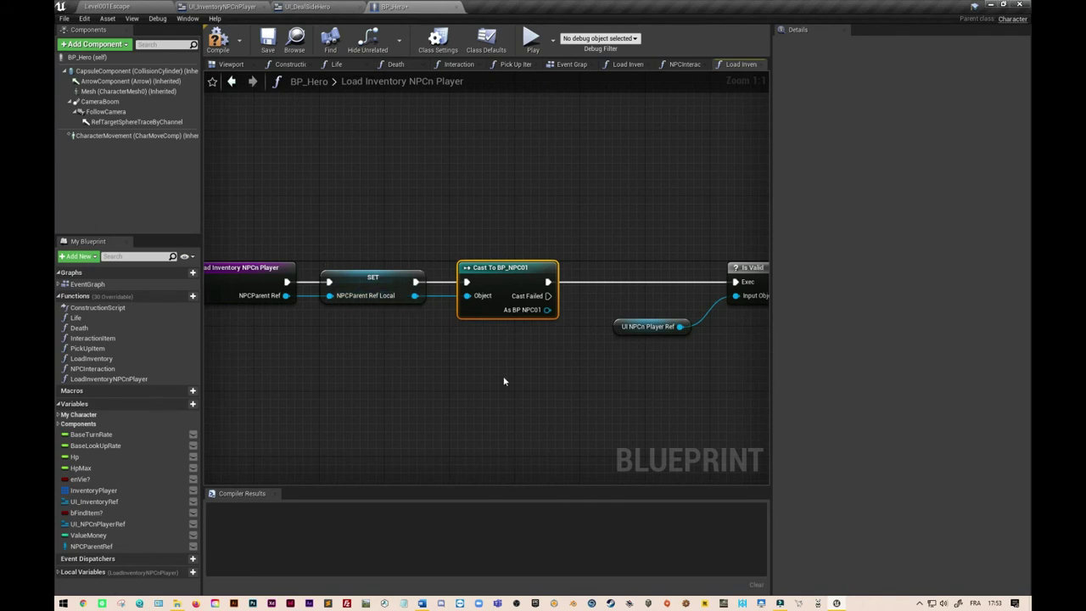
pyautogui.moveTo(504, 381); pyautogui.dragTo(401, 389, button='right')
# Step: Promote the As BP NPC01 output to a local variable, set between the cast and Is Valid
pyautogui.rightClick(443, 324)
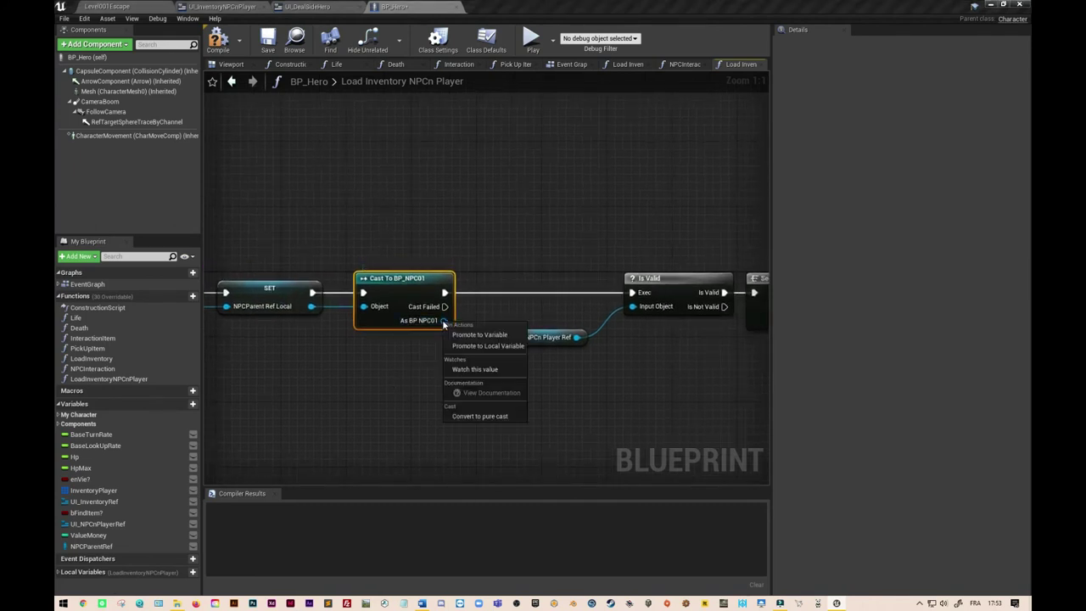
pyautogui.click(488, 345)
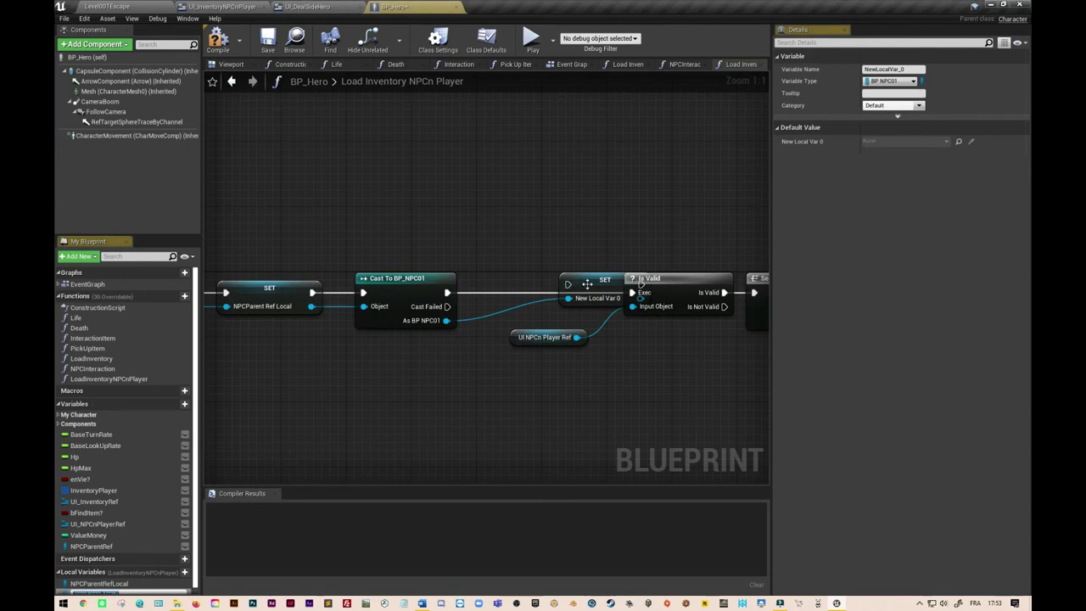
pyautogui.moveTo(488, 293)
pyautogui.mouseDown()
pyautogui.moveTo(506, 292)
pyautogui.moveTo(486, 295)
pyautogui.mouseUp()
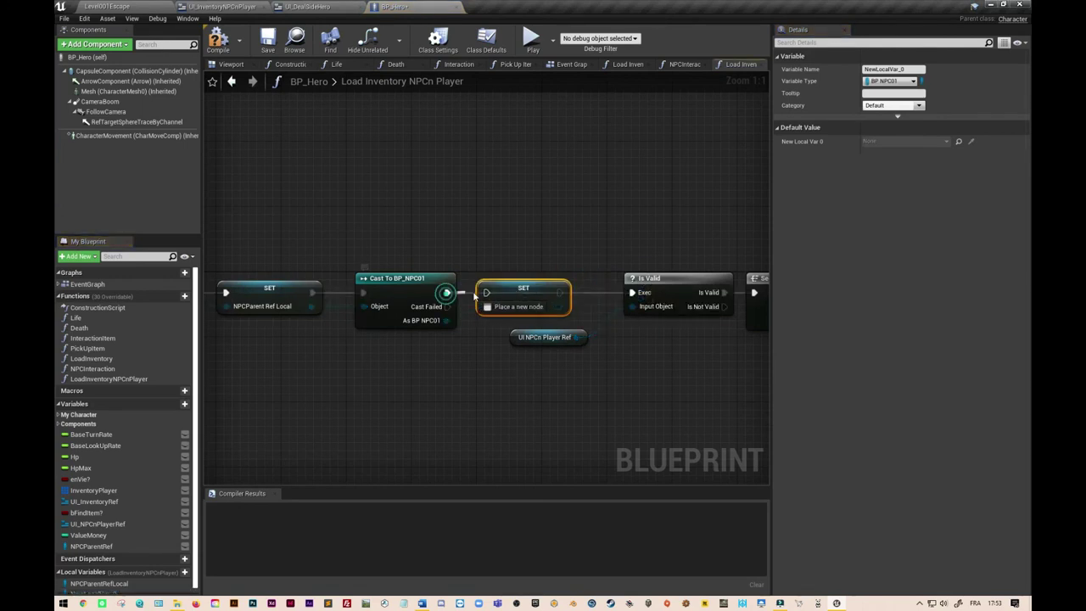
pyautogui.moveTo(560, 292); pyautogui.dragTo(631, 295)
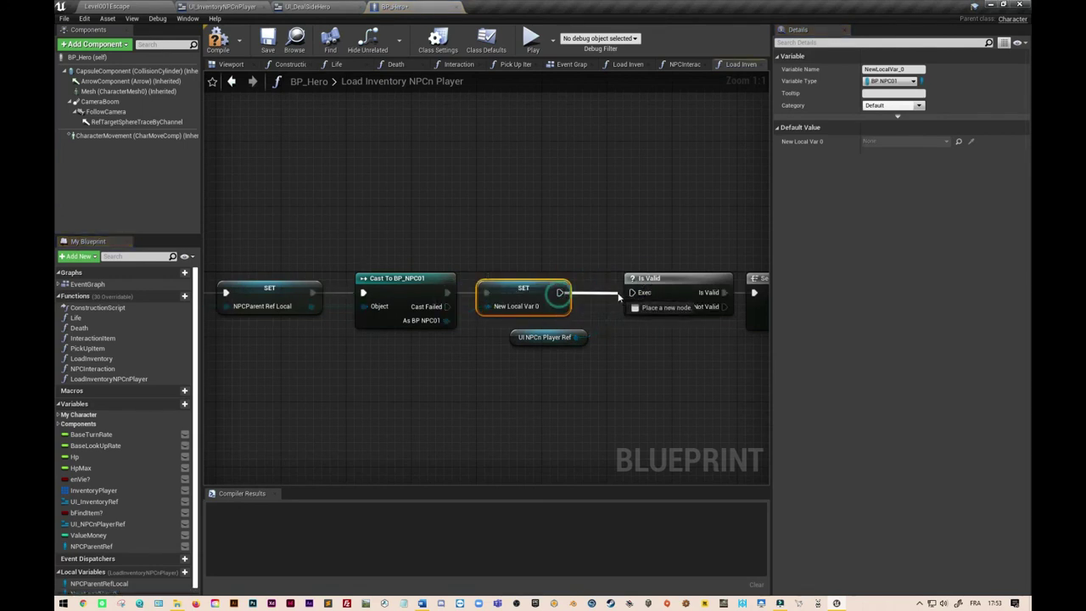
pyautogui.moveTo(576, 336); pyautogui.dragTo(632, 306)
pyautogui.moveTo(447, 319); pyautogui.dragTo(486, 307)
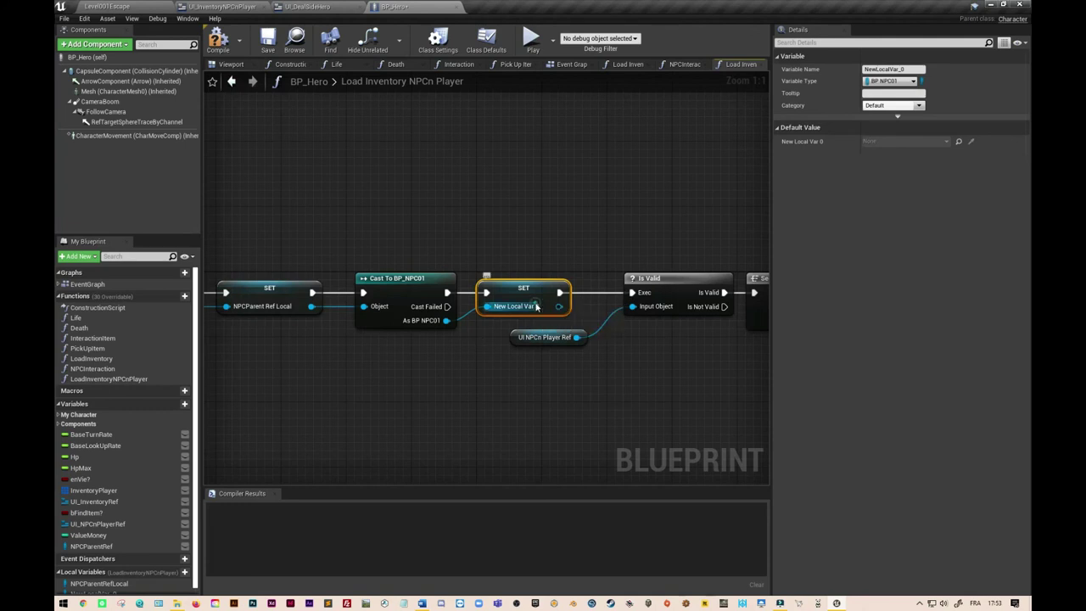
# Step: Rename the new local variable to NPC01RefLocal
pyautogui.click(886, 69)
pyautogui.write('PC01Ref')
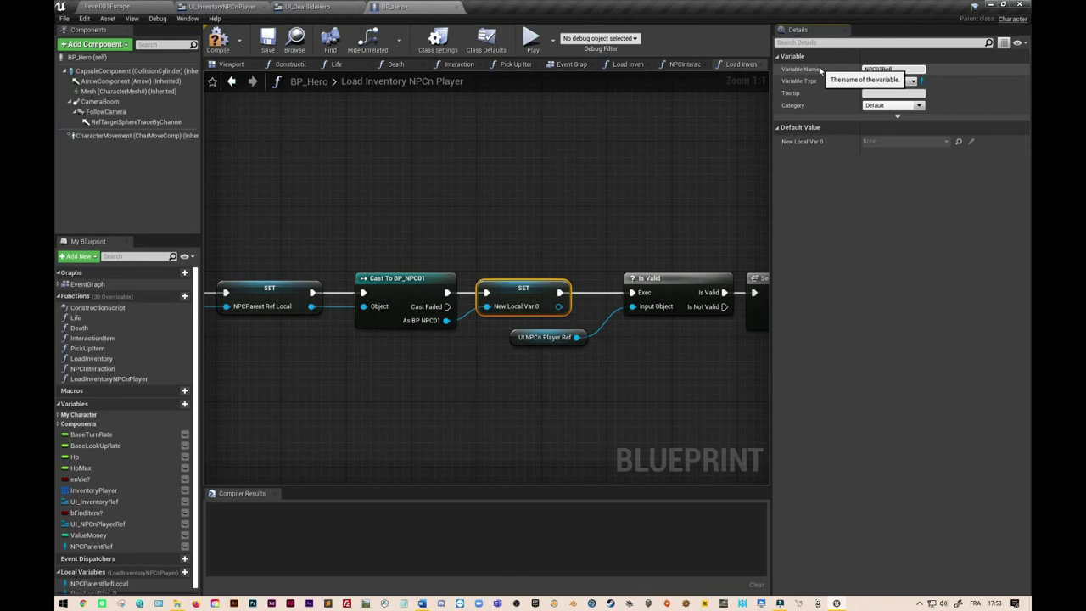
pyautogui.press('Return')
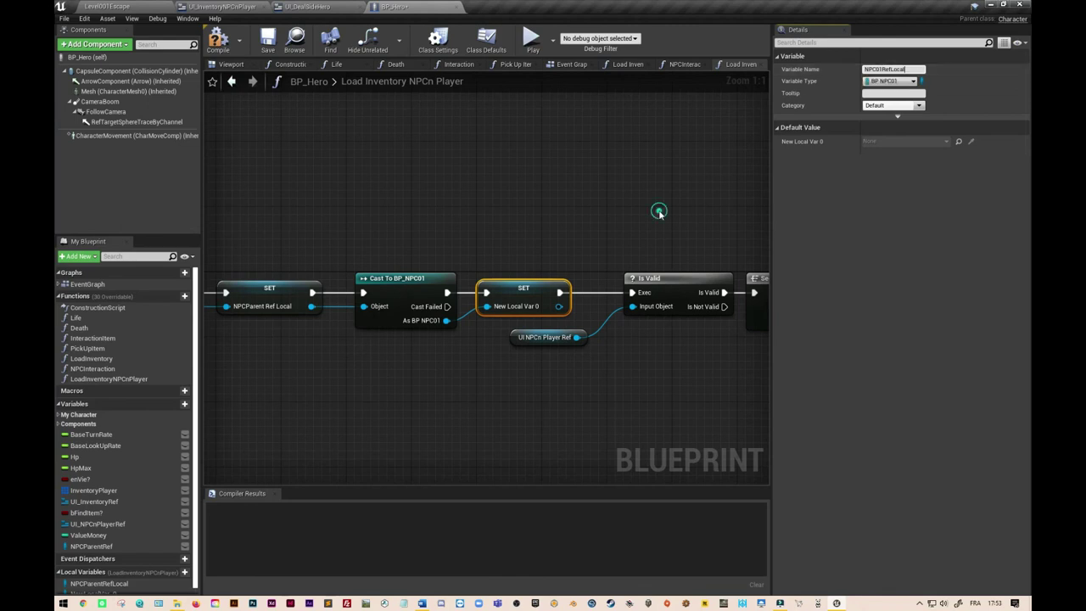
pyautogui.moveTo(492, 308); pyautogui.dragTo(297, 304, button='right')
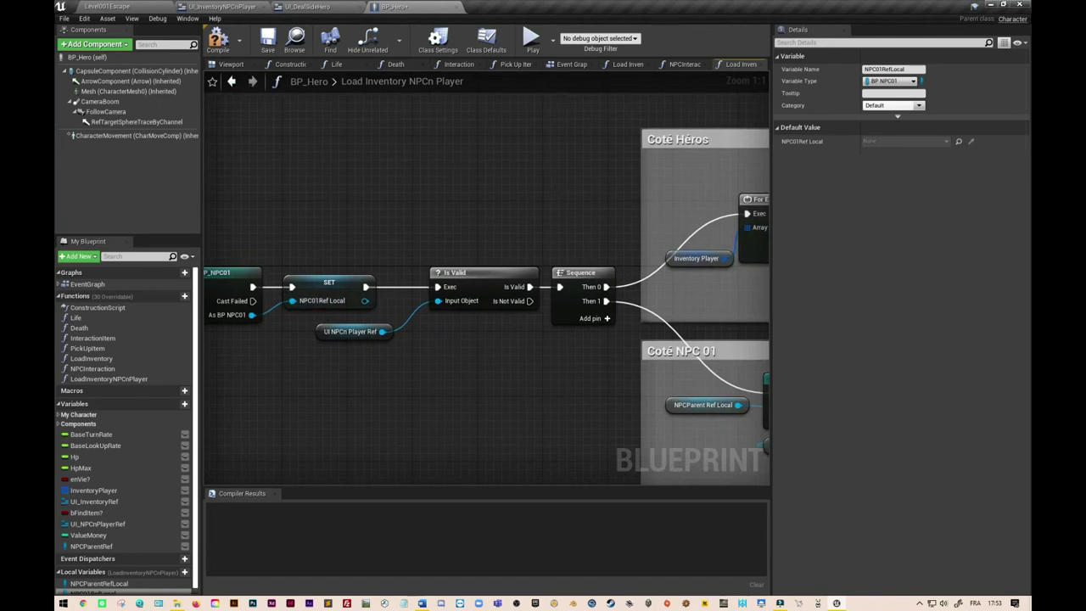
# Step: Connect an NPC01RefLocal getter to Create UI Deal Side Hero Widget's NPC01Ref input and save BP_Hero
pyautogui.moveTo(595, 174); pyautogui.dragTo(298, 191, button='right')
pyautogui.moveTo(613, 280); pyautogui.dragTo(411, 269, button='right')
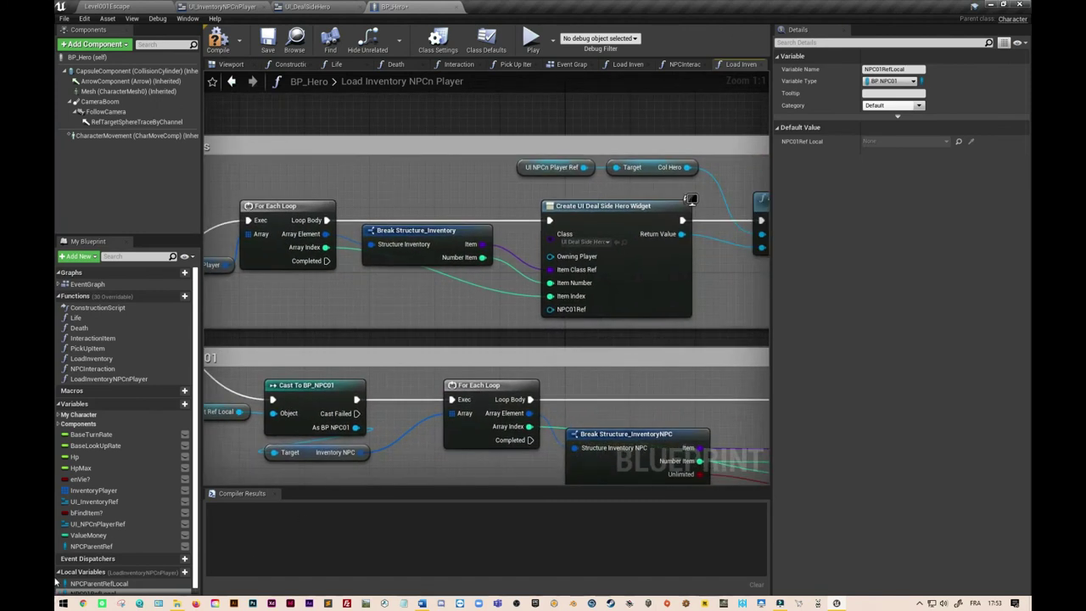
pyautogui.scroll(-1, 102, 584)
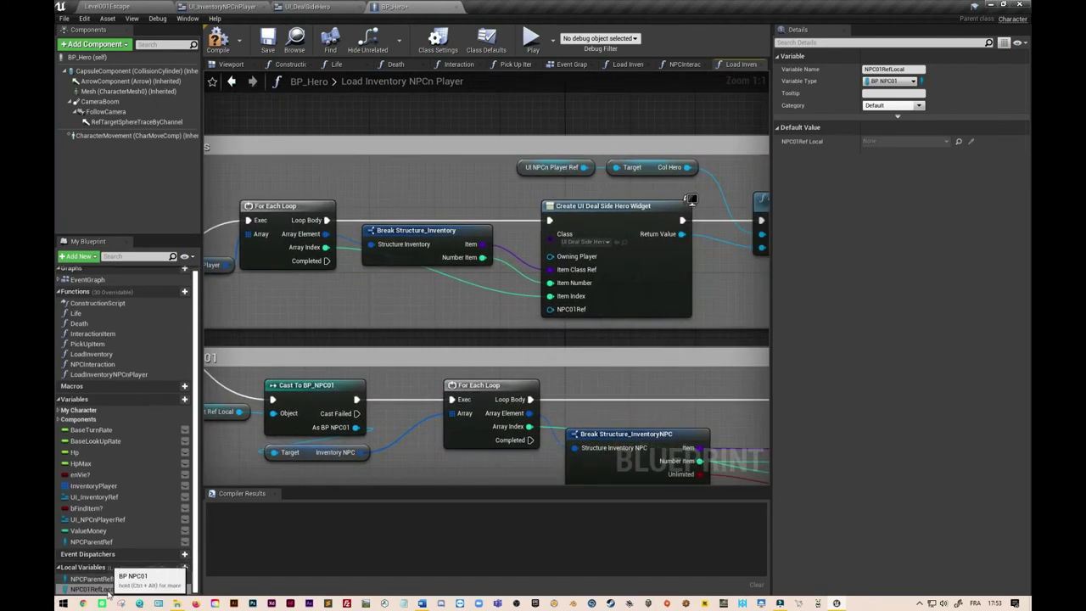
pyautogui.keyDown('ctrl'); pyautogui.moveTo(92, 588); pyautogui.dragTo(475, 307); pyautogui.keyUp('ctrl')
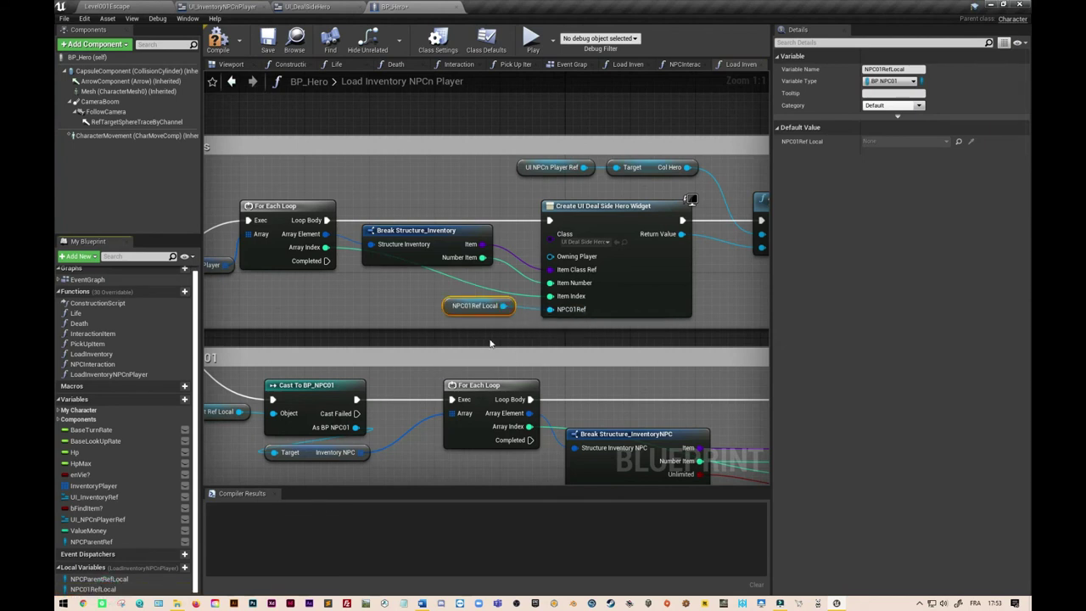
pyautogui.click(267, 43)
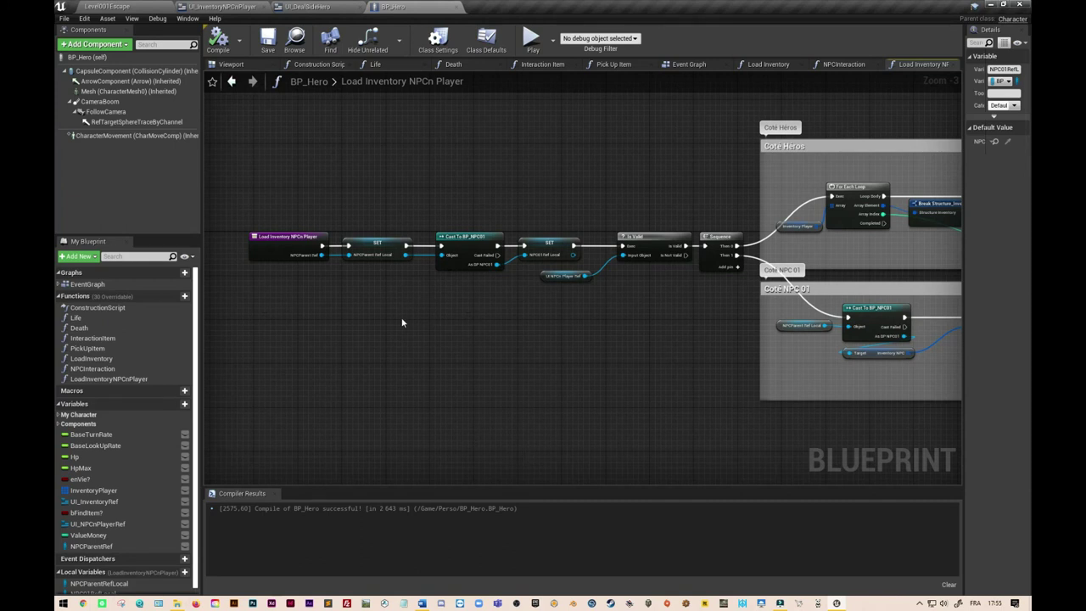
# Step: Move the Load Inventory, SET, Cast, SET and Is Valid nodes left, clearing space before Sequence
pyautogui.moveTo(402, 320); pyautogui.dragTo(481, 320, button='right')
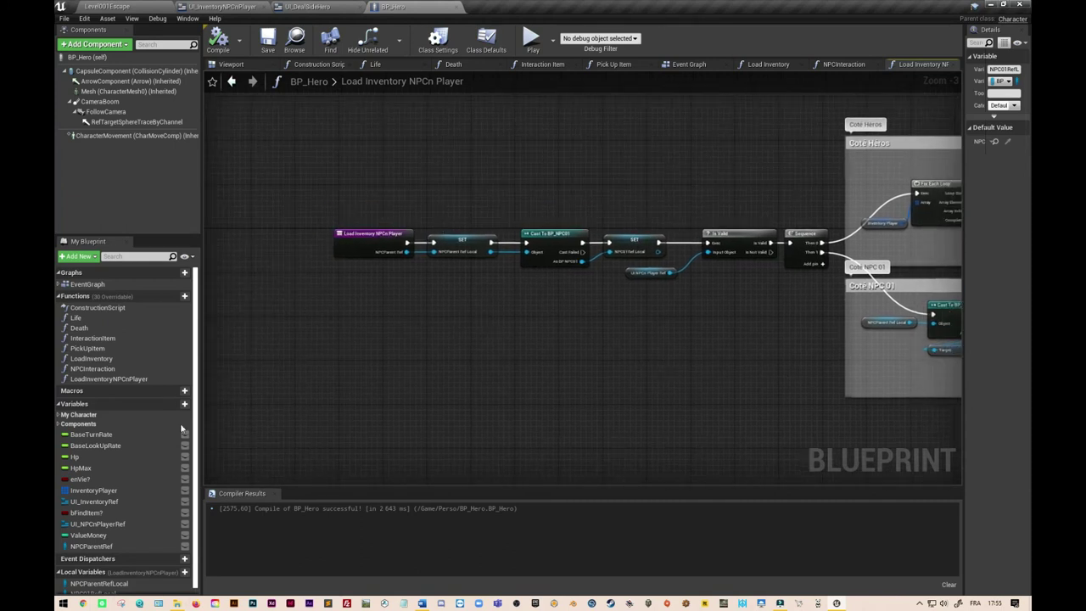
pyautogui.moveTo(758, 200); pyautogui.dragTo(694, 201, button='right')
pyautogui.moveTo(693, 180); pyautogui.dragTo(423, 301)
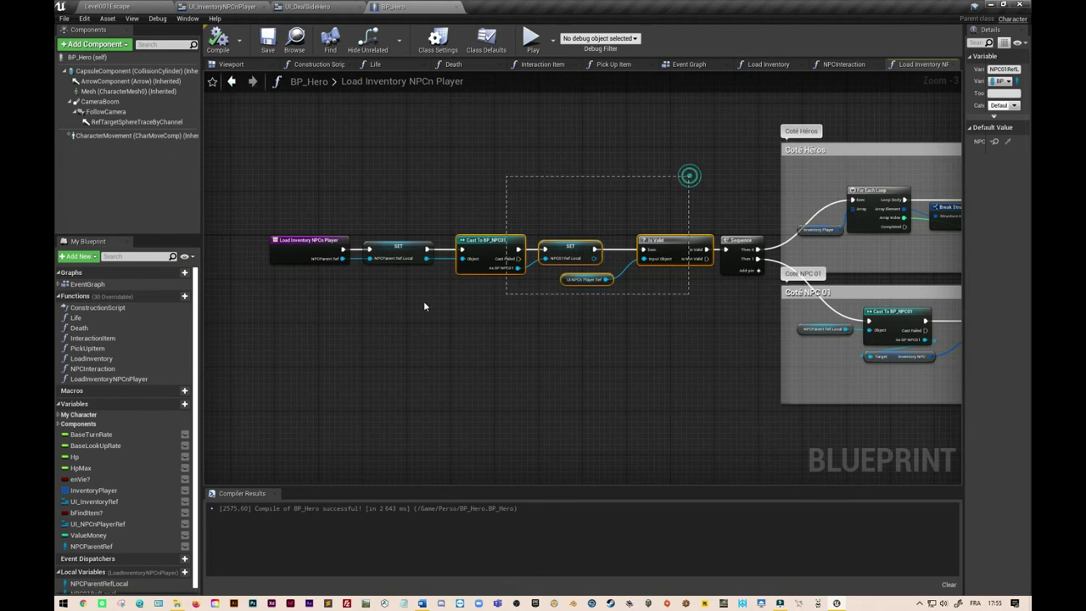
pyautogui.moveTo(412, 387); pyautogui.dragTo(510, 378, button='right')
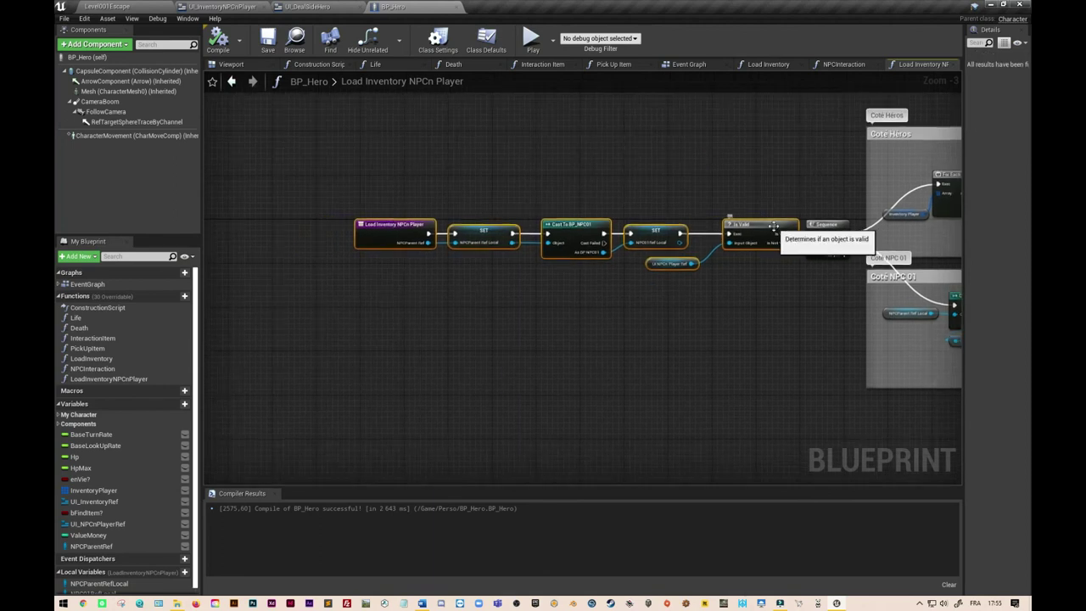
pyautogui.moveTo(779, 222); pyautogui.dragTo(338, 228)
pyautogui.moveTo(332, 320)
pyautogui.mouseDown(button='right')
pyautogui.moveTo(627, 312)
pyautogui.moveTo(536, 313)
pyautogui.mouseUp(button='right')
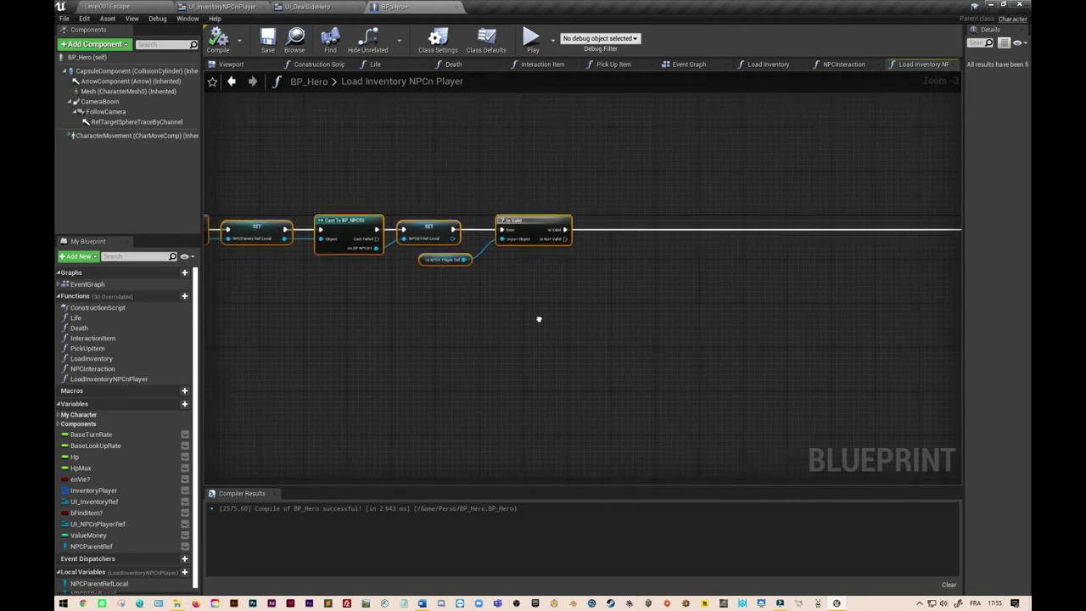
pyautogui.moveTo(806, 330); pyautogui.dragTo(637, 330, button='right')
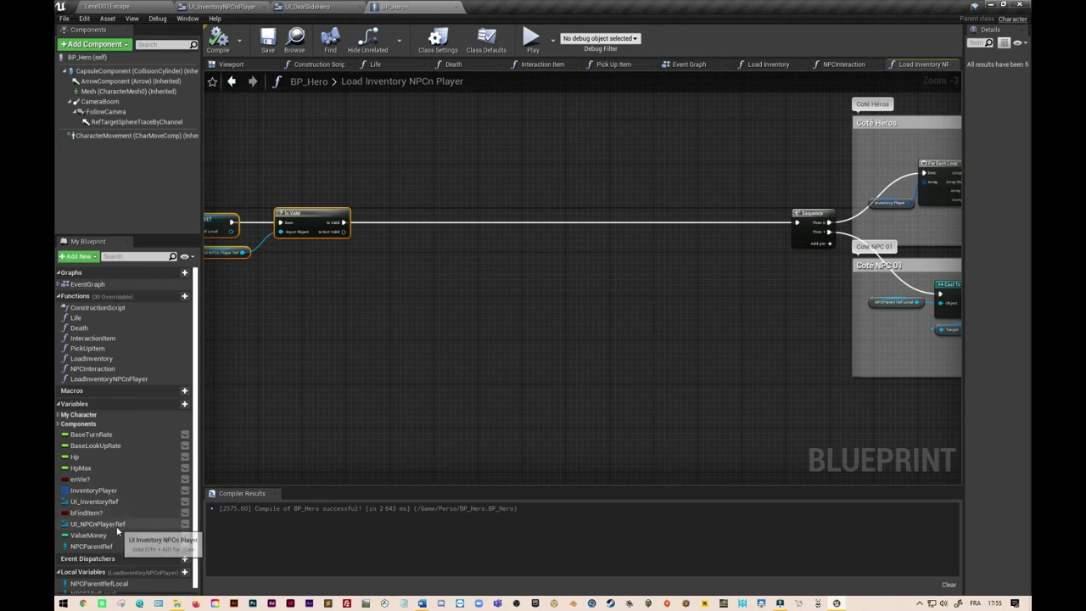
# Step: Add a UI_NPCnPlayerRef getter with Col Hero and Col NPC getters lined up beside it
pyautogui.moveTo(113, 527); pyautogui.dragTo(343, 289)
pyautogui.click(380, 303)
pyautogui.moveTo(386, 294)
pyautogui.mouseDown()
pyautogui.moveTo(349, 294)
pyautogui.moveTo(401, 276)
pyautogui.mouseUp()
pyautogui.write('col')
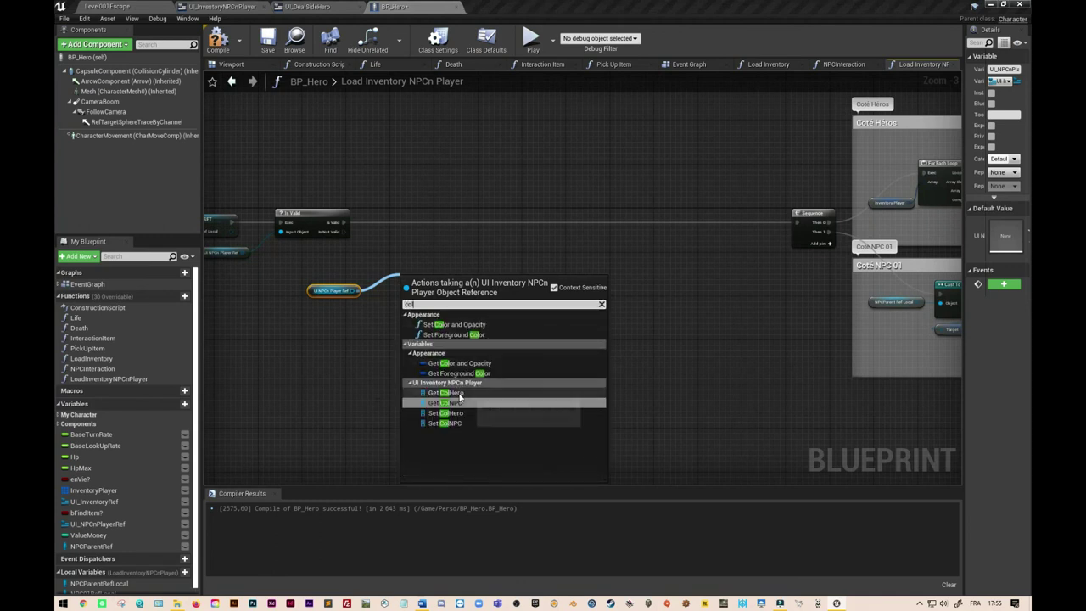
pyautogui.click(450, 392)
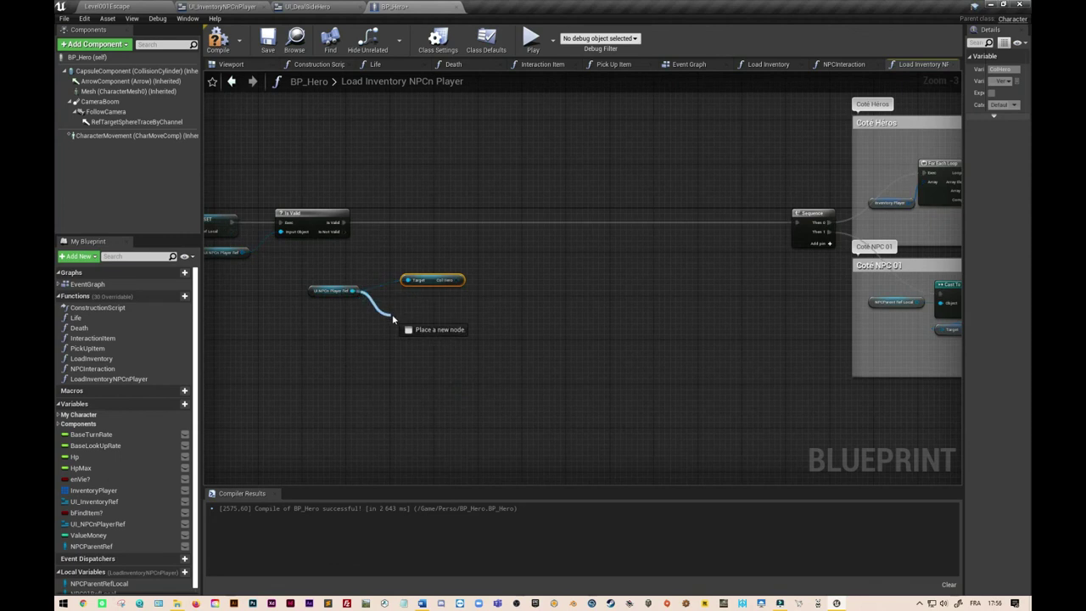
pyautogui.moveTo(354, 290); pyautogui.dragTo(392, 314)
pyautogui.write('col')
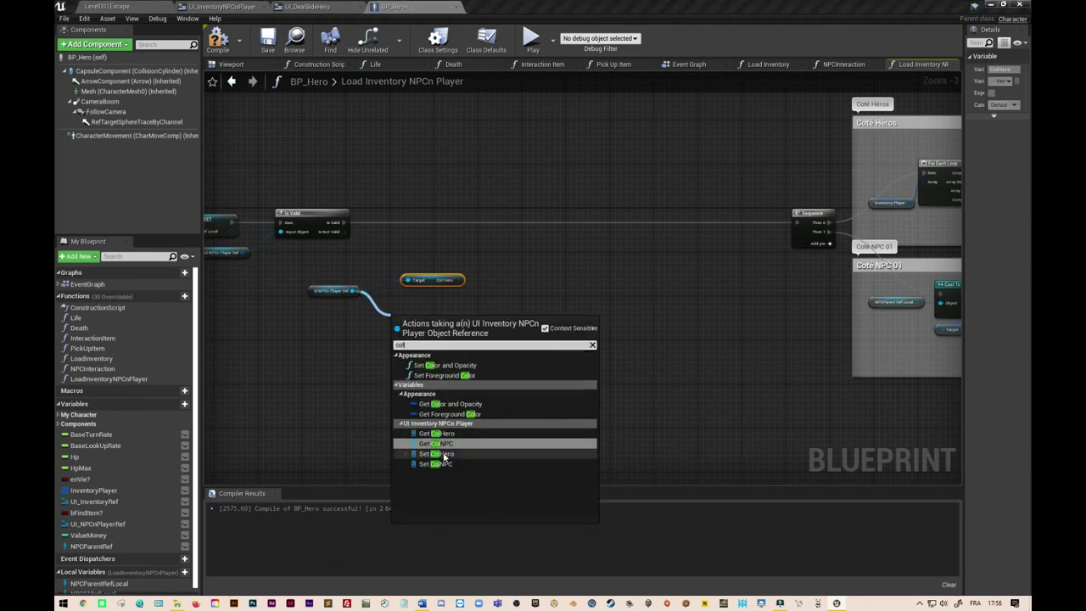
pyautogui.click(437, 443)
pyautogui.moveTo(428, 280); pyautogui.dragTo(392, 280)
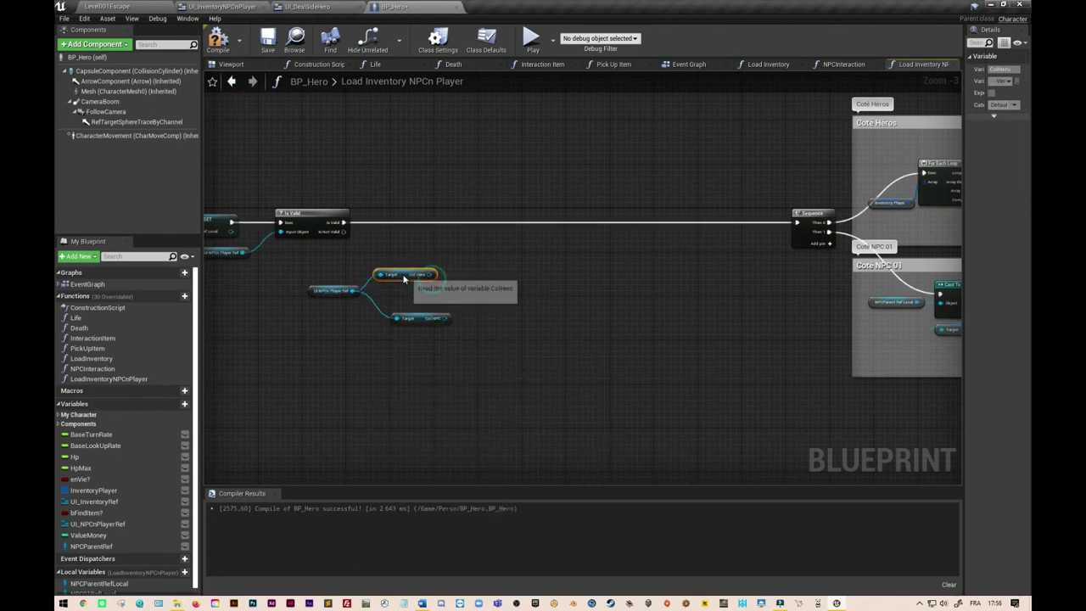
pyautogui.moveTo(421, 323); pyautogui.dragTo(398, 307)
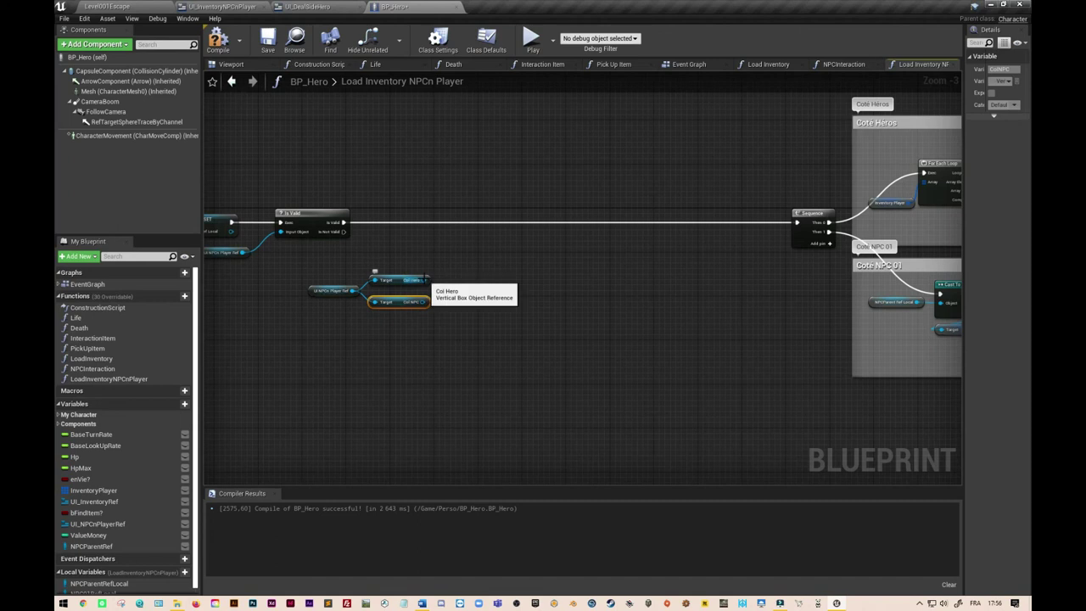
# Step: Add Clear Children after Is Valid, targeting both Col Hero and Col NPC
pyautogui.moveTo(424, 280); pyautogui.dragTo(453, 270)
pyautogui.write('clear')
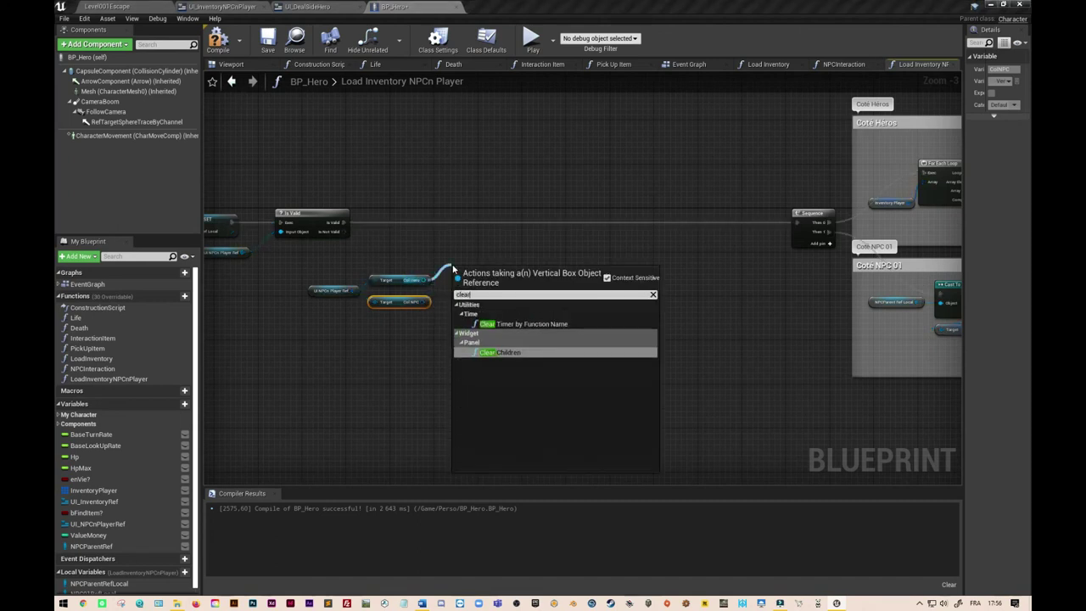
pyautogui.write(' child')
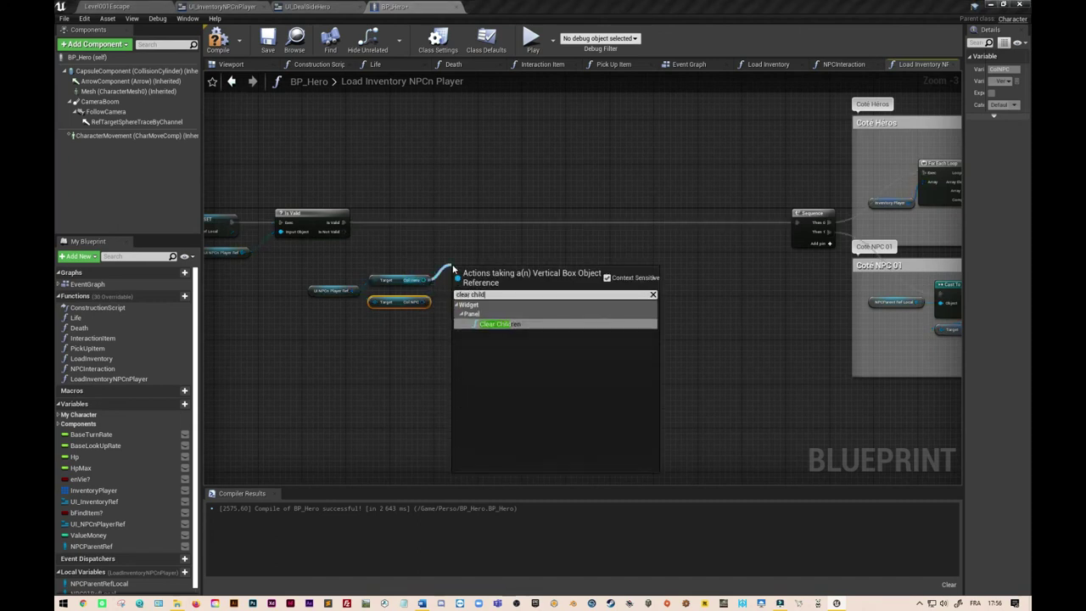
pyautogui.click(504, 324)
pyautogui.moveTo(499, 267); pyautogui.dragTo(501, 210)
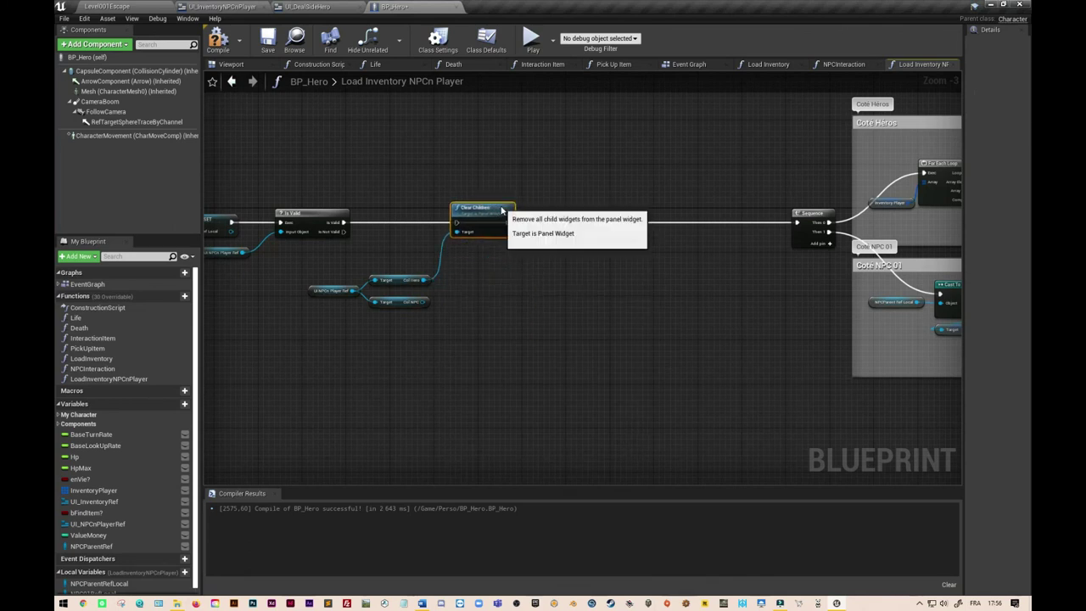
pyautogui.moveTo(343, 222); pyautogui.dragTo(798, 223)
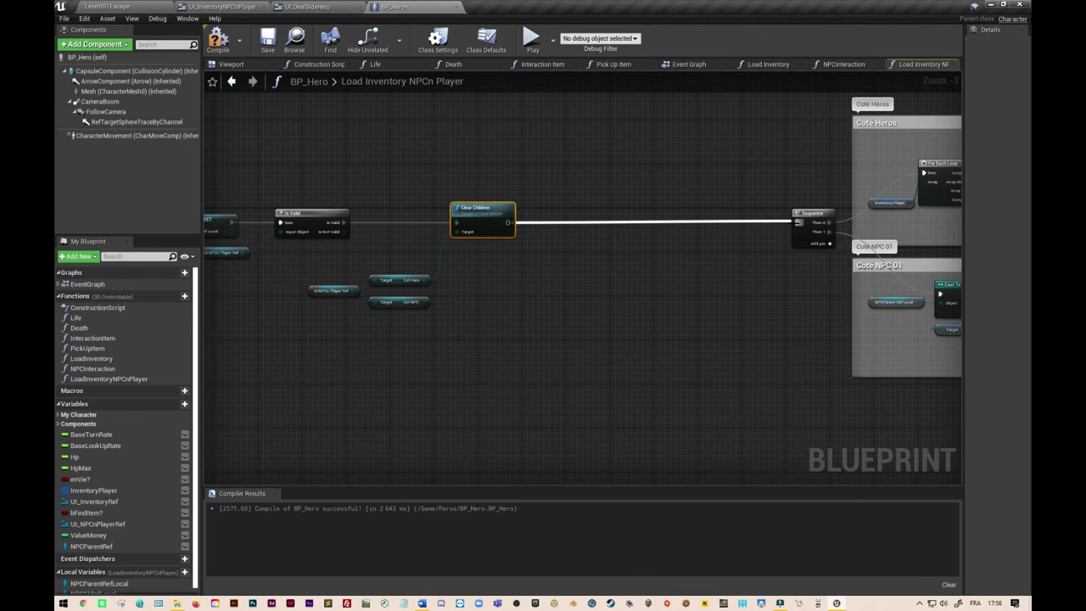
pyautogui.moveTo(428, 302)
pyautogui.mouseDown()
pyautogui.moveTo(462, 235)
pyautogui.moveTo(506, 210)
pyautogui.mouseUp()
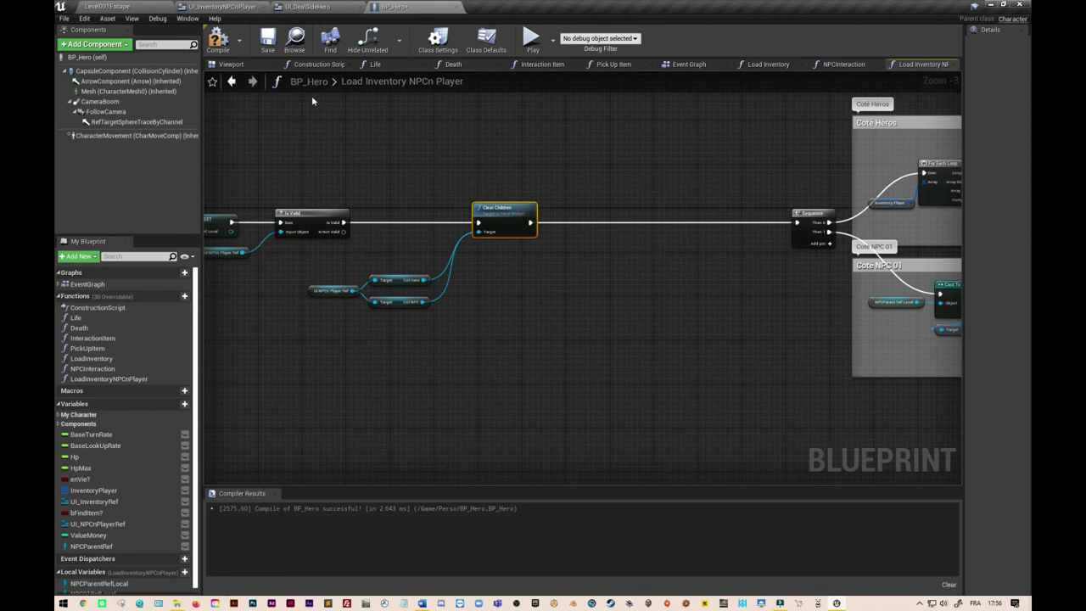
# Step: Start a play test, walk the hero to the merchant NPC and open trade
pyautogui.click(219, 40)
pyautogui.hotkey('alt', 'p')
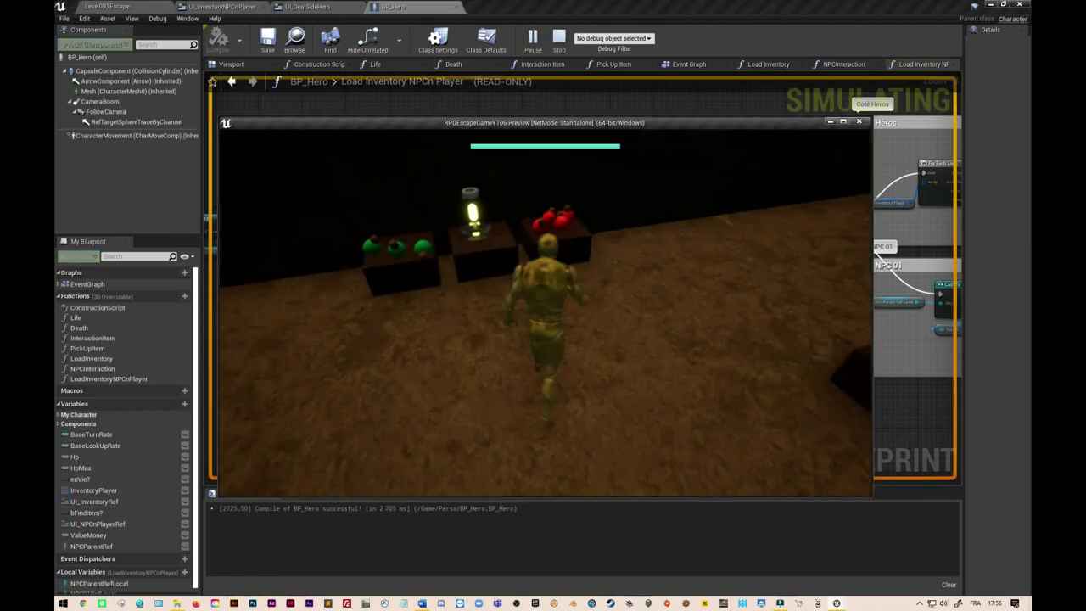
pyautogui.press('w')
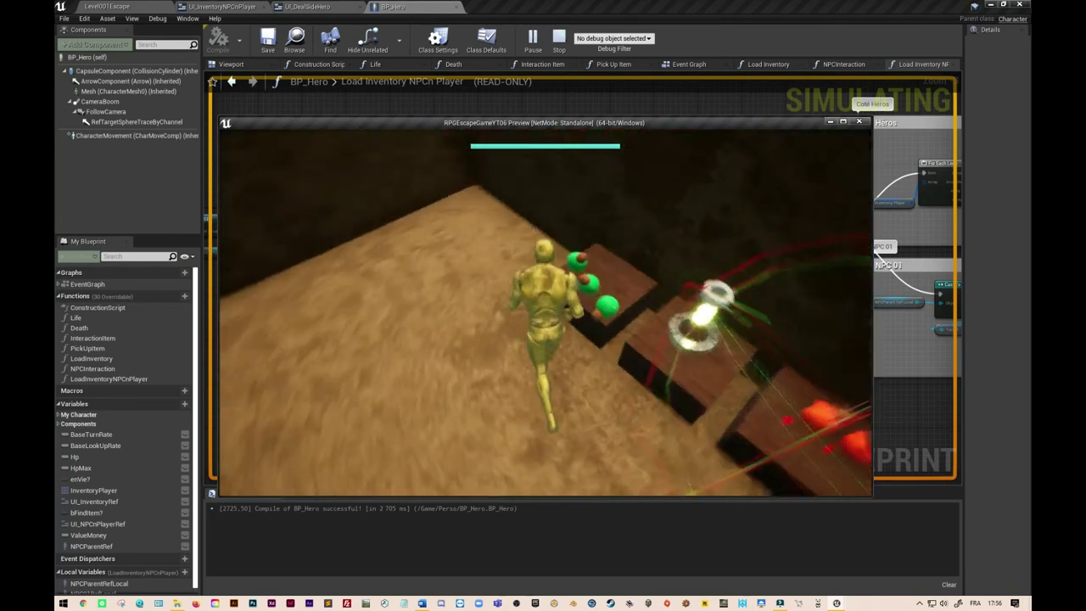
pyautogui.press('w')
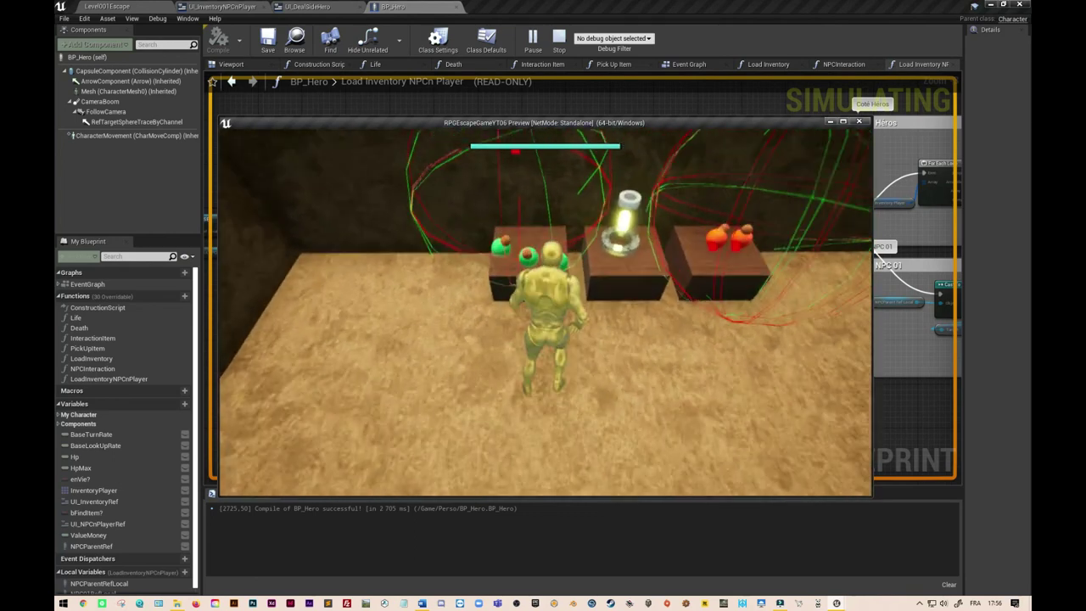
pyautogui.press('w')
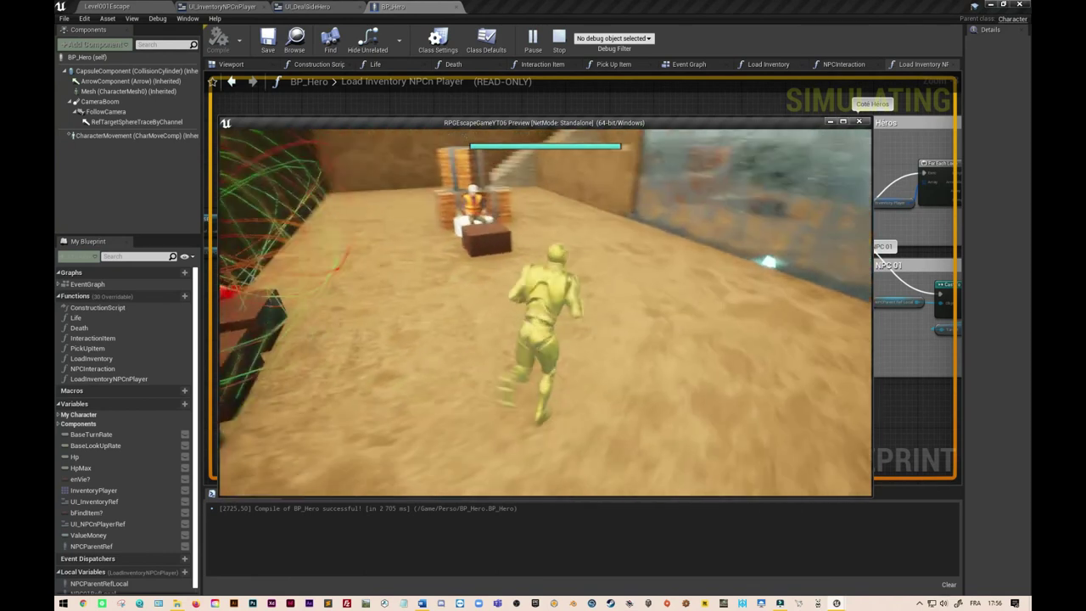
pyautogui.press('w')
pyautogui.press('e')
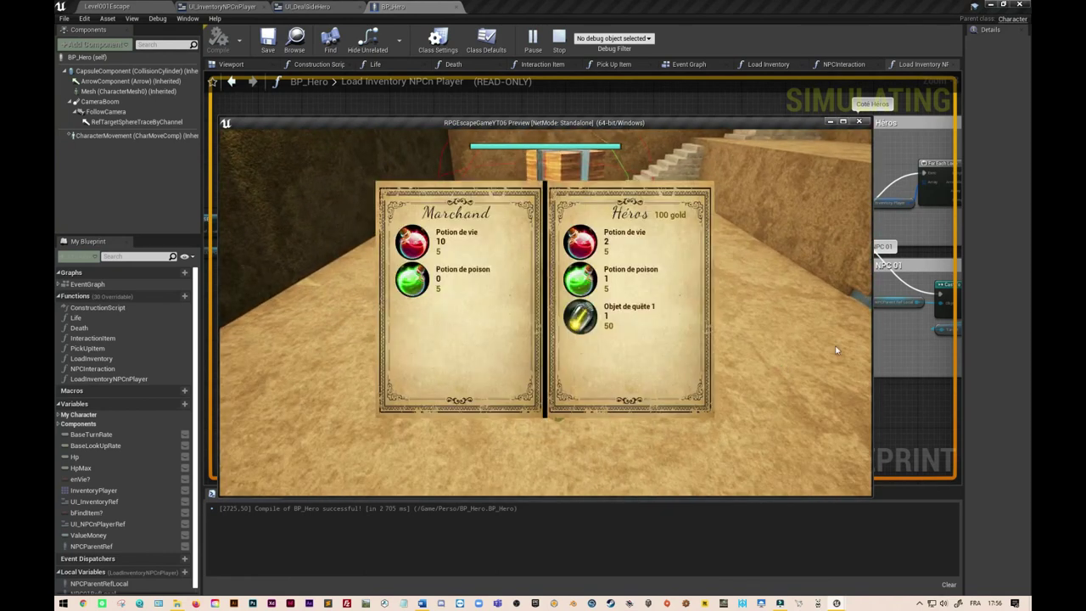
# Step: Sell Potion de vie, Potion de poison and Objet de quête 1 to the merchant
pyautogui.click(582, 242)
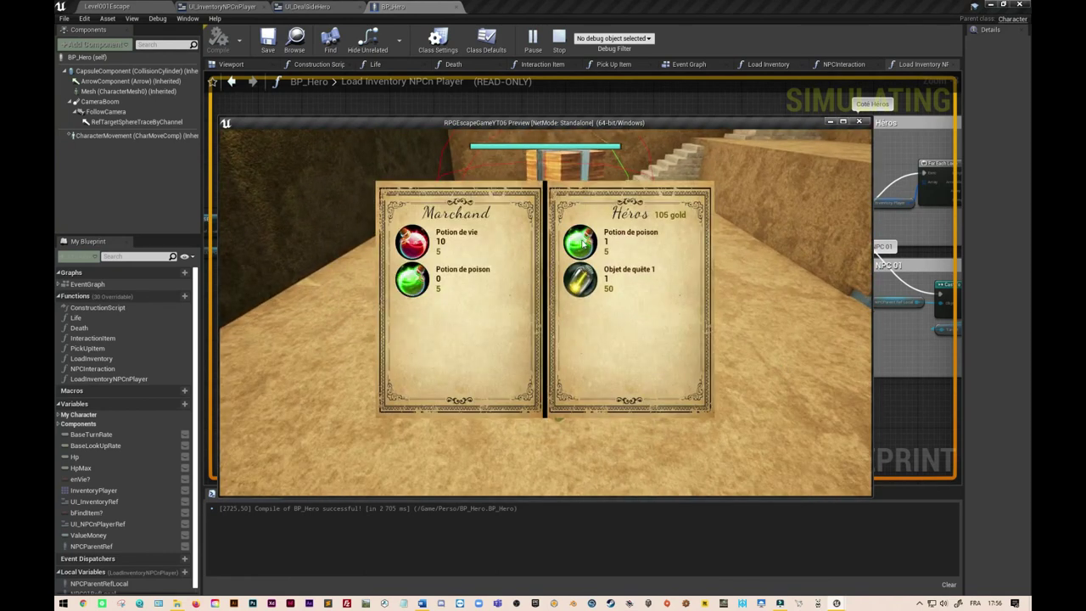
pyautogui.click(582, 242)
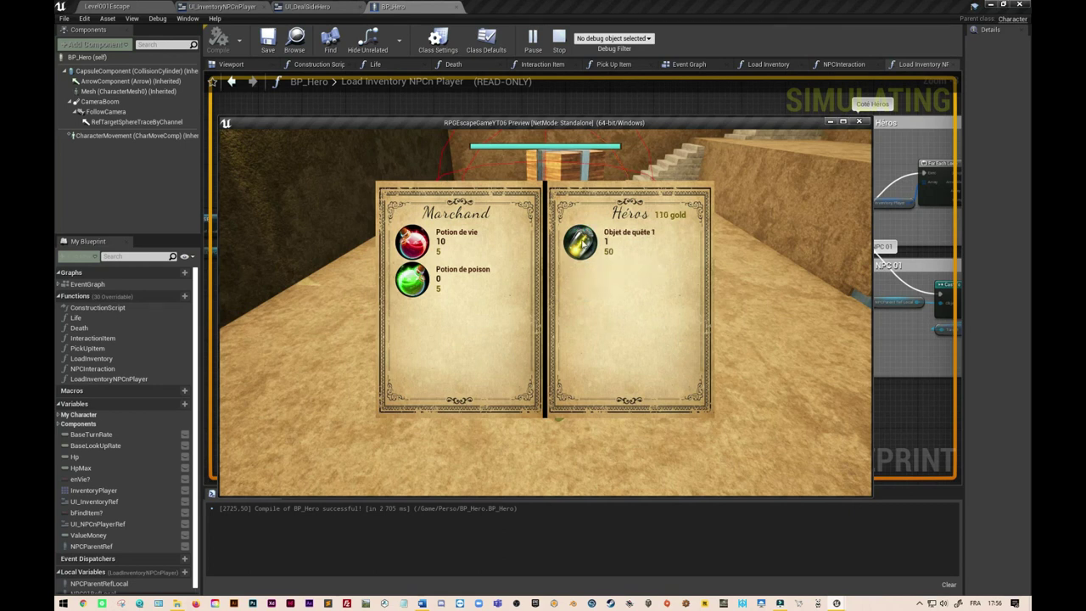
pyautogui.click(582, 243)
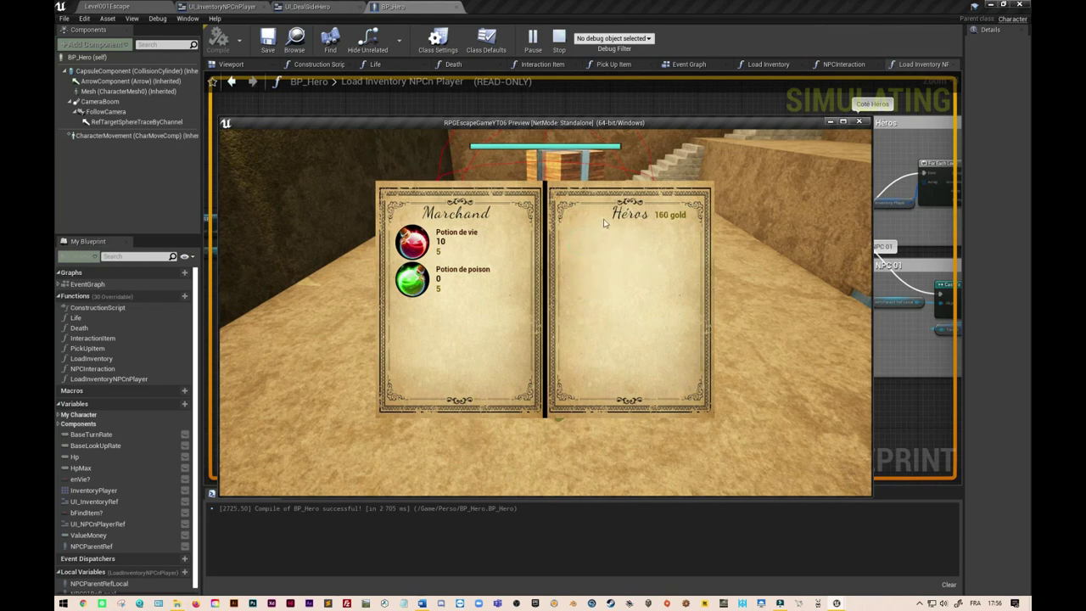